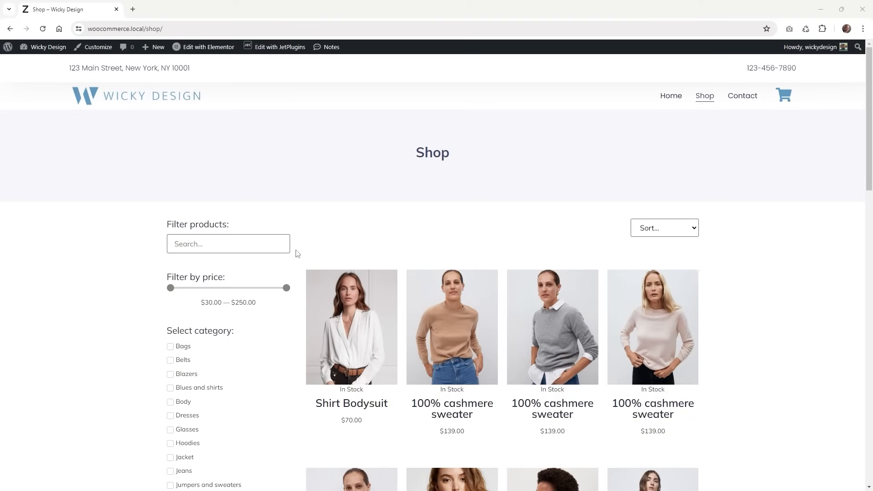
Filter the shop's products to a price range of $68.00 to $188.00.
{"action": "scroll", "coordinate": [154, 253], "scroll_direction": "down", "scroll_amount": 1}
{"action": "scroll", "coordinate": [153, 253], "scroll_direction": "down", "scroll_amount": 1}
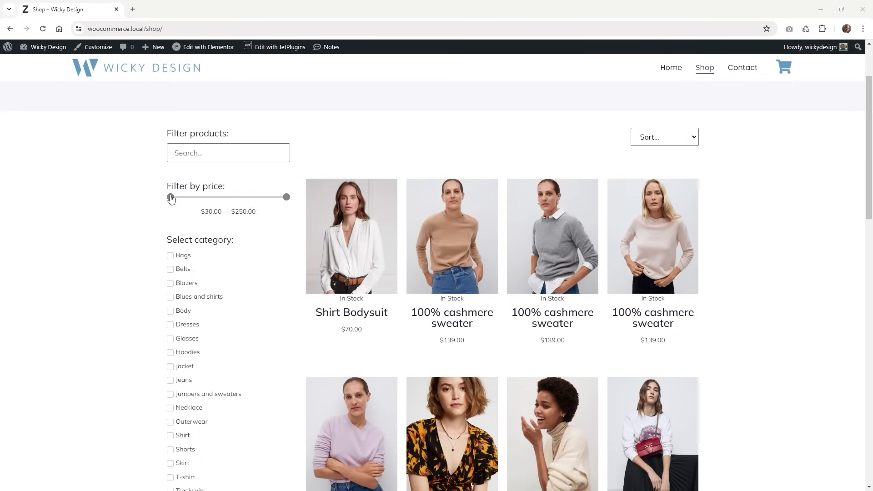
{"action": "left_click_drag", "start_coordinate": [286, 197], "coordinate": [270, 197]}
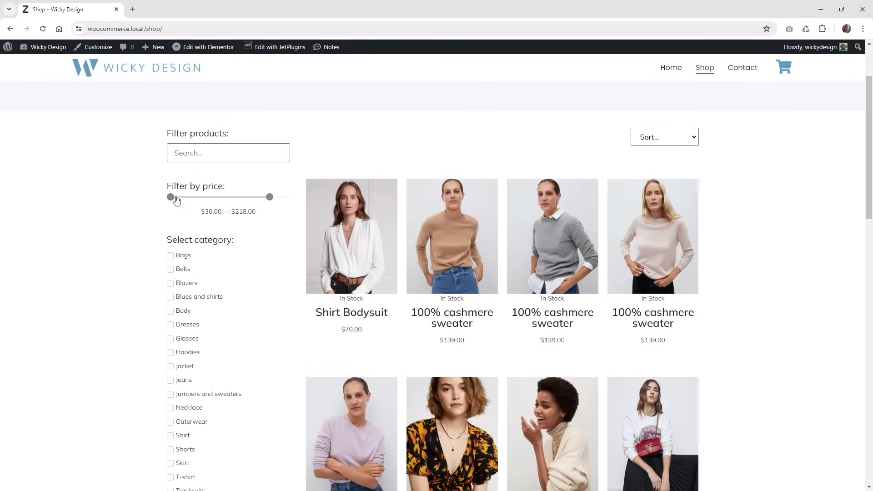
{"action": "left_click_drag", "start_coordinate": [171, 197], "coordinate": [191, 197]}
{"action": "left_click_drag", "start_coordinate": [270, 198], "coordinate": [253, 198]}
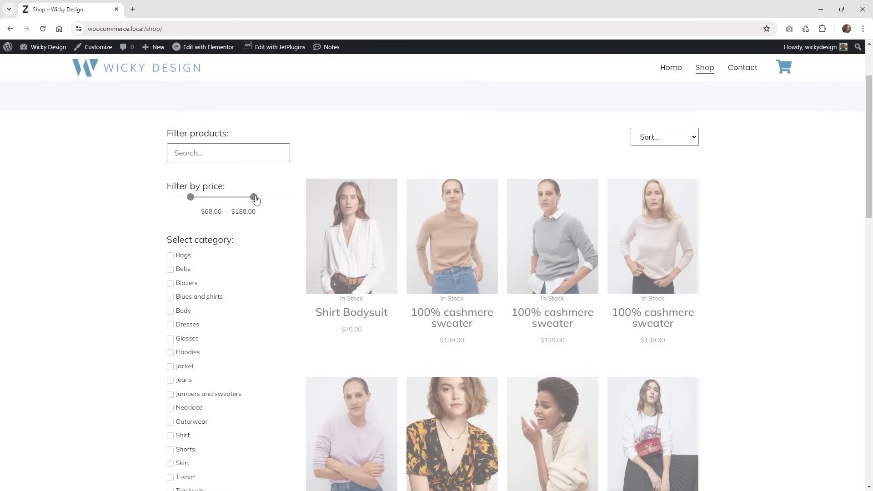
Turn the Body category filter on and off again, and sort the products by Oldest first.
{"action": "left_click", "coordinate": [186, 315]}
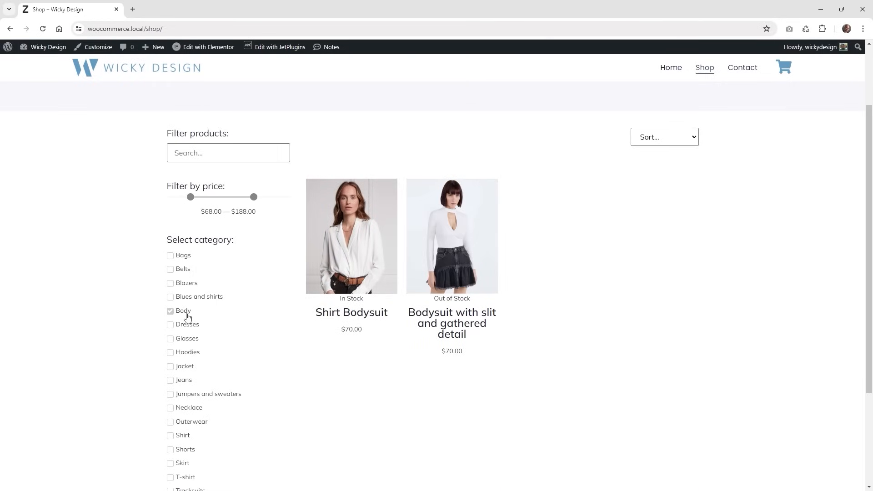
{"action": "left_click", "coordinate": [183, 312]}
{"action": "left_click", "coordinate": [656, 138]}
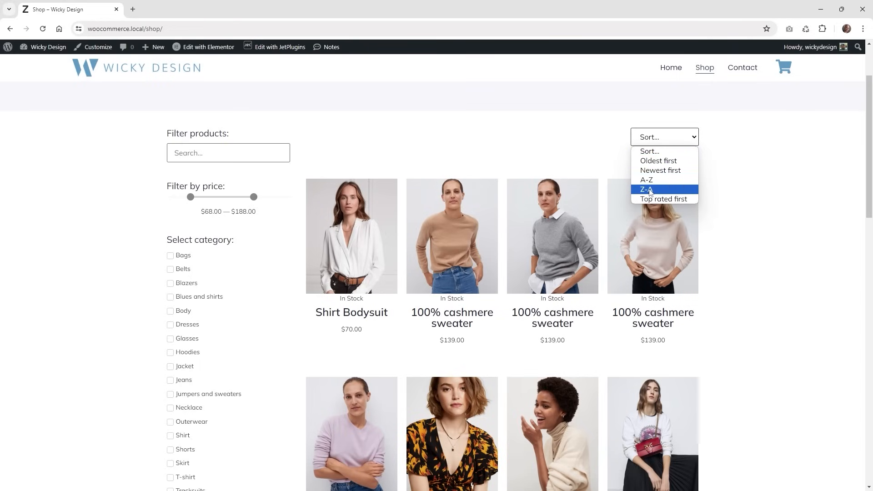
{"action": "left_click", "coordinate": [662, 162]}
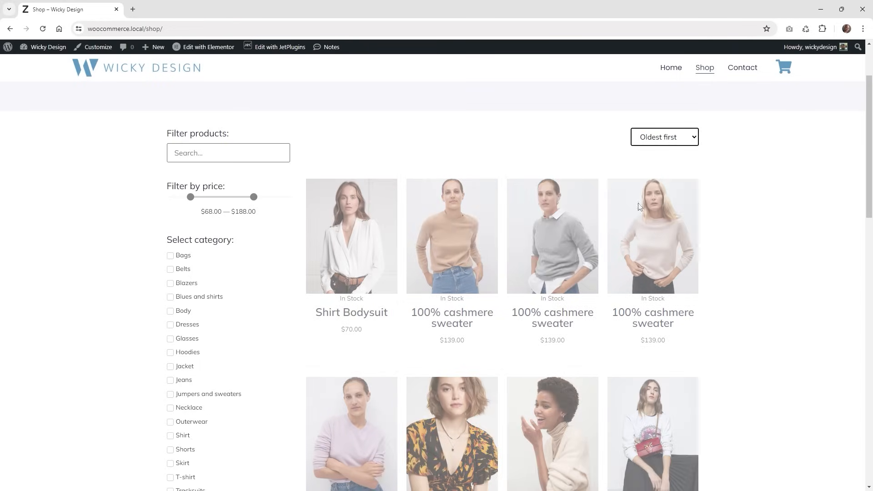
{"action": "scroll", "coordinate": [373, 246], "scroll_direction": "up", "scroll_amount": 2}
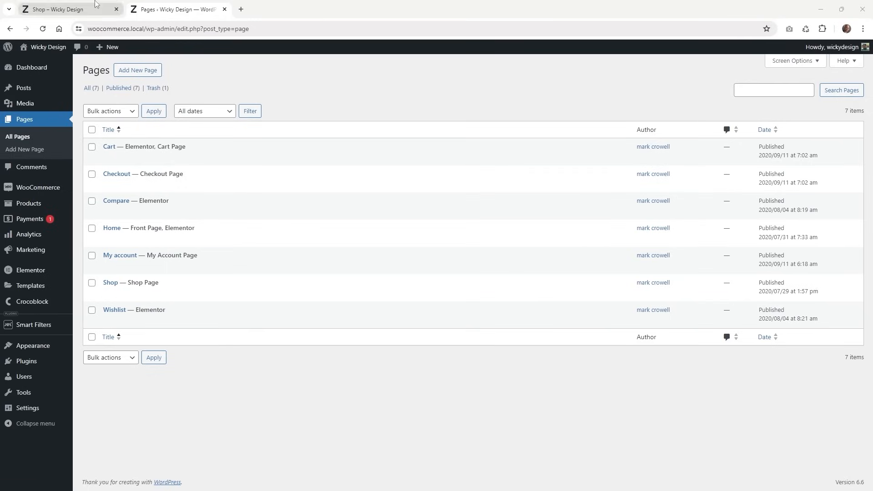
Examine the default shop page, the product page of the first 100% cashmere sweater, and the available sorting options.
{"action": "left_click", "coordinate": [58, 9]}
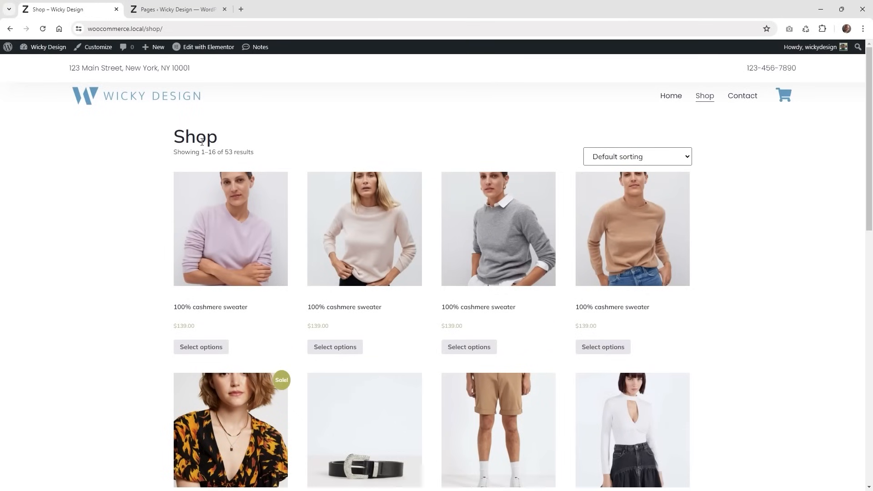
{"action": "scroll", "coordinate": [288, 253], "scroll_direction": "down", "scroll_amount": 2}
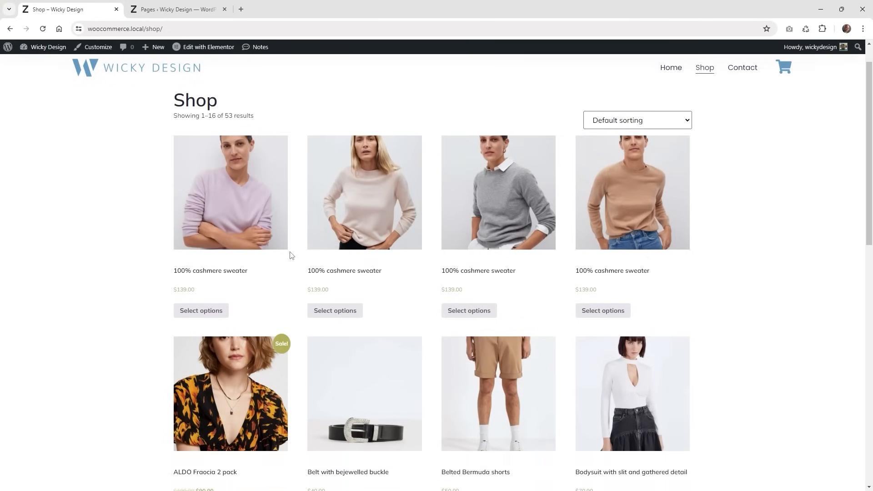
{"action": "scroll", "coordinate": [318, 273], "scroll_direction": "up", "scroll_amount": 2}
{"action": "left_click", "coordinate": [250, 265]}
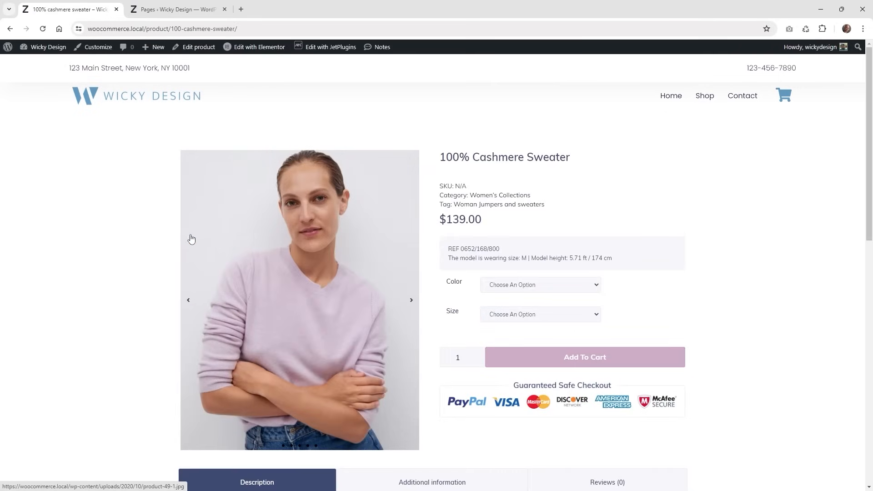
{"action": "key", "text": "alt+Left"}
{"action": "left_click", "coordinate": [651, 157]}
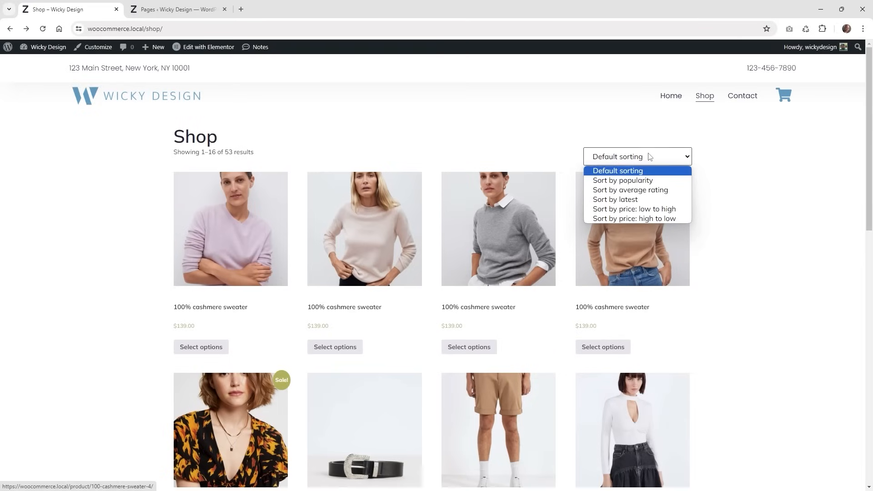
{"action": "left_click", "coordinate": [743, 192]}
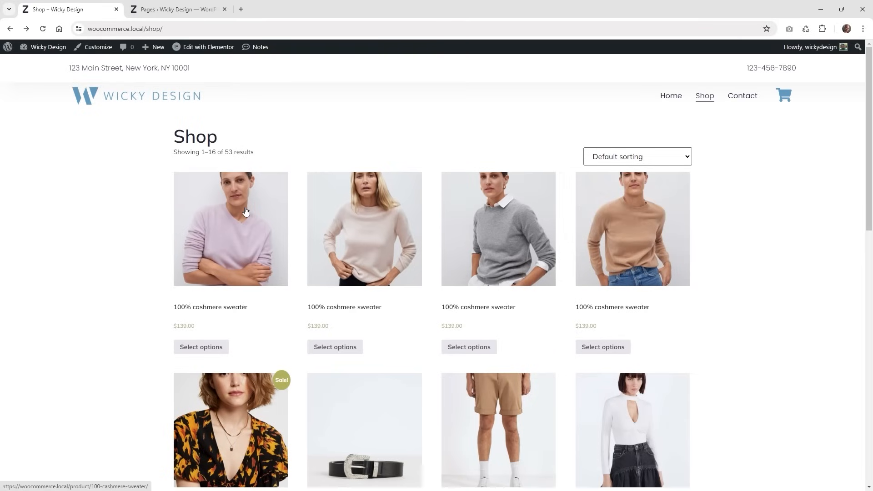
Examine the JetWooBuilder widgets in Crocoblock's JetPlugins Settings, including the Shop Product Widgets.
{"action": "key", "text": "ctrl+Tab"}
{"action": "mouse_move", "coordinate": [38, 305]}
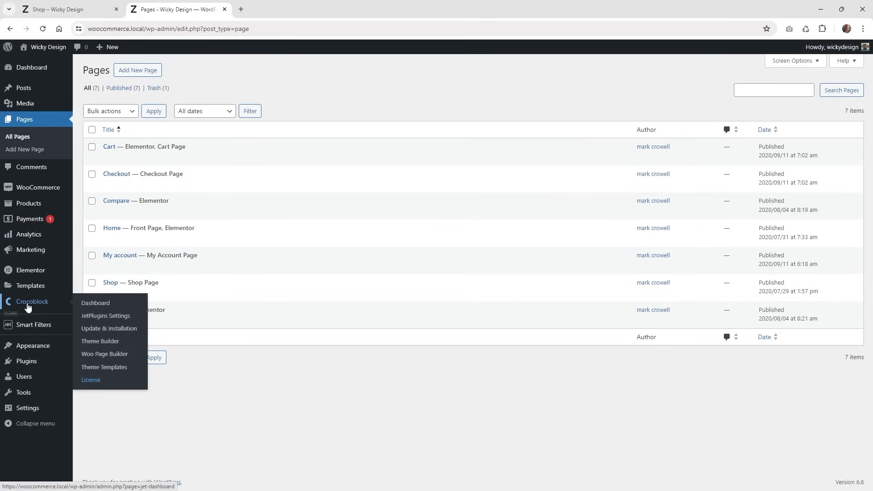
{"action": "left_click", "coordinate": [119, 317]}
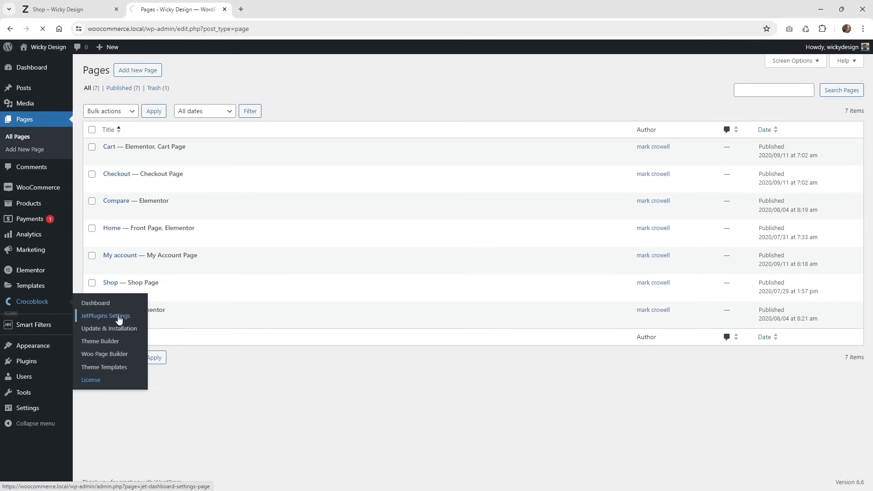
{"action": "left_click", "coordinate": [124, 254]}
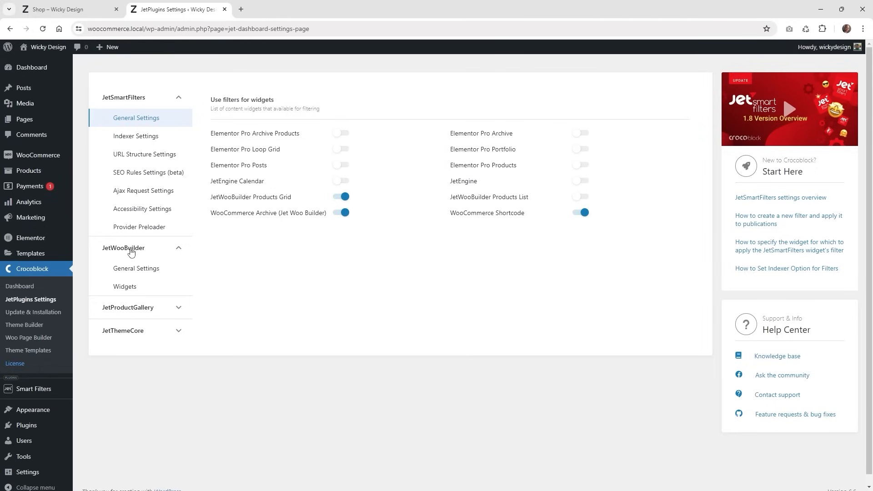
{"action": "left_click", "coordinate": [126, 288]}
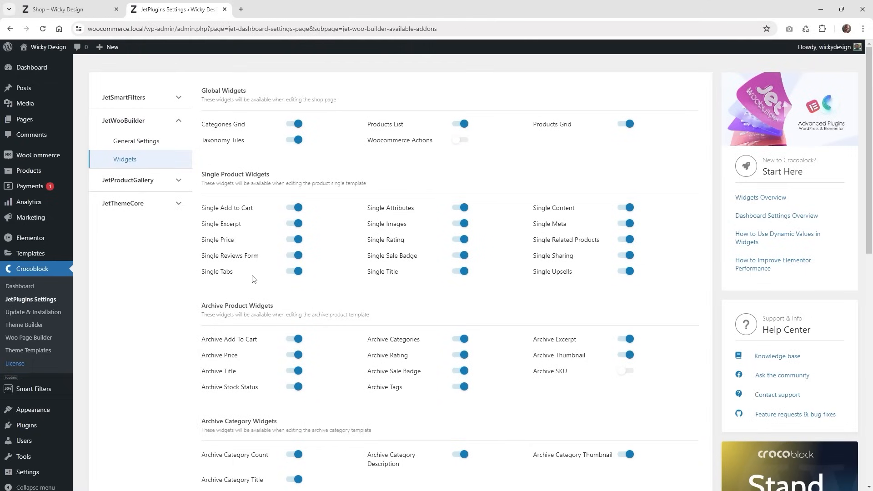
{"action": "scroll", "coordinate": [415, 224], "scroll_direction": "down", "scroll_amount": 2}
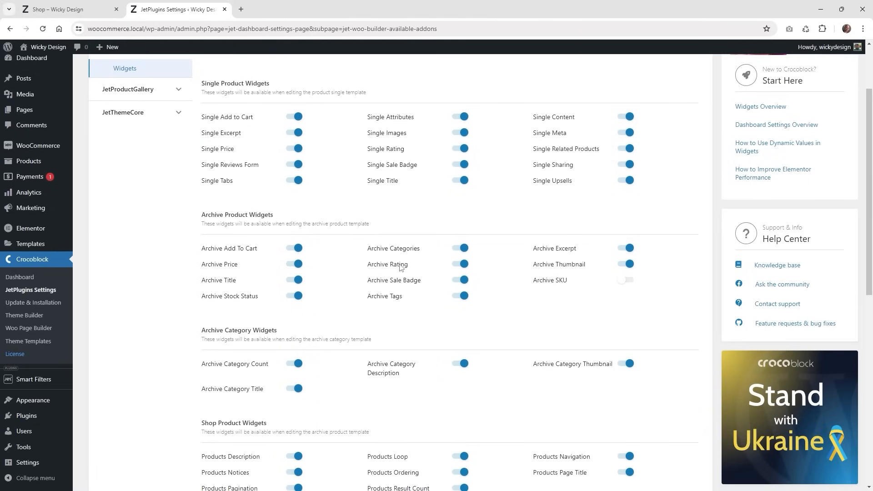
{"action": "scroll", "coordinate": [209, 332], "scroll_direction": "down", "scroll_amount": 2}
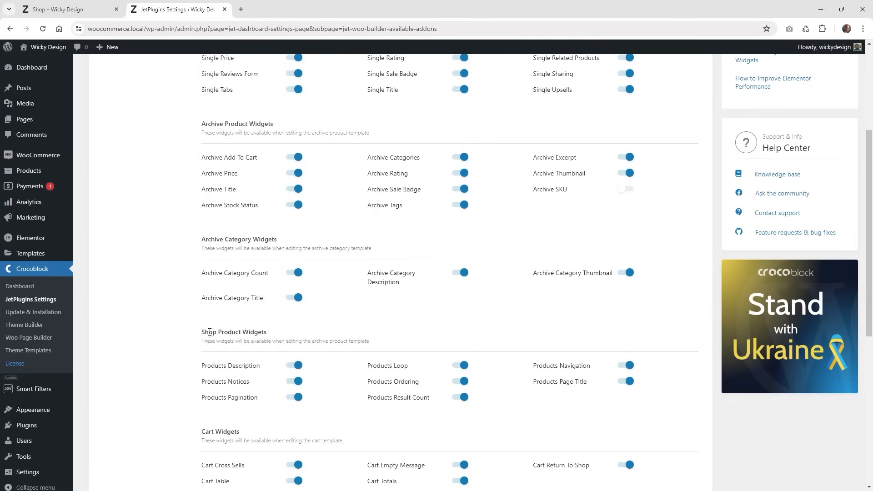
{"action": "left_click_drag", "start_coordinate": [206, 331], "coordinate": [250, 332]}
{"action": "left_click", "coordinate": [267, 330]}
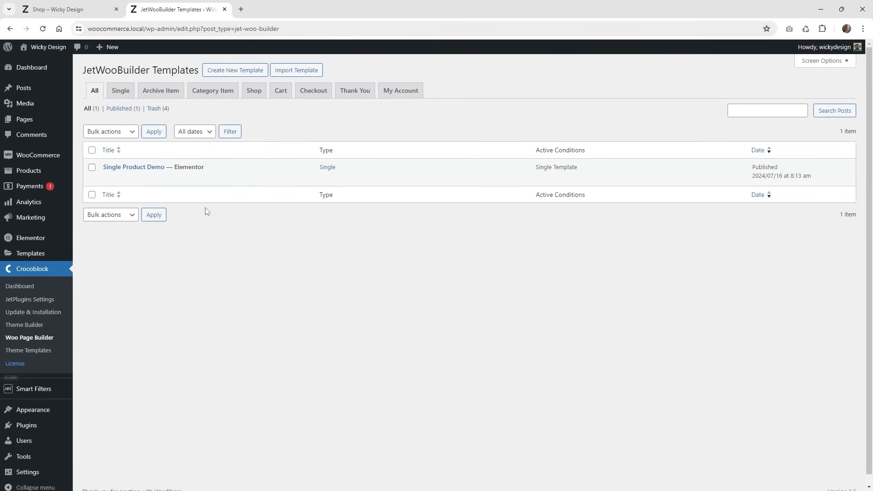
Create a JetWooBuilder template for the Shop, named "Shop Template", without a layout preset.
{"action": "left_click", "coordinate": [234, 71]}
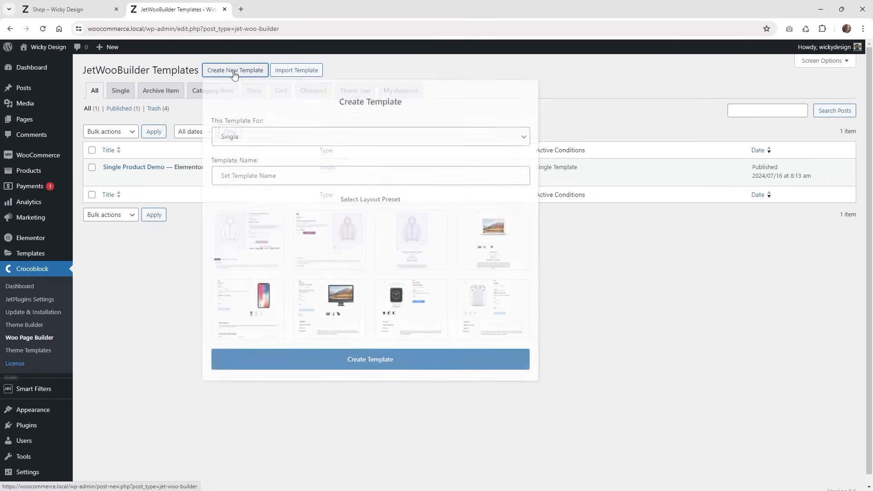
{"action": "left_click", "coordinate": [251, 136]}
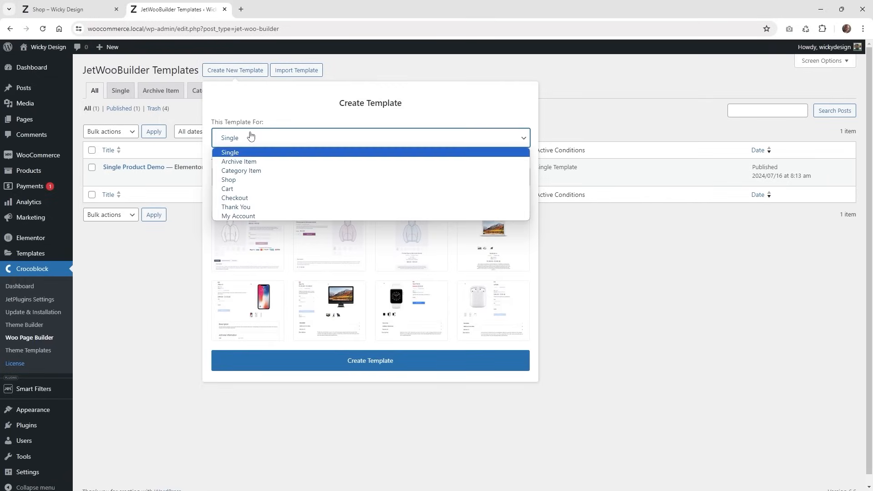
{"action": "left_click", "coordinate": [235, 181]}
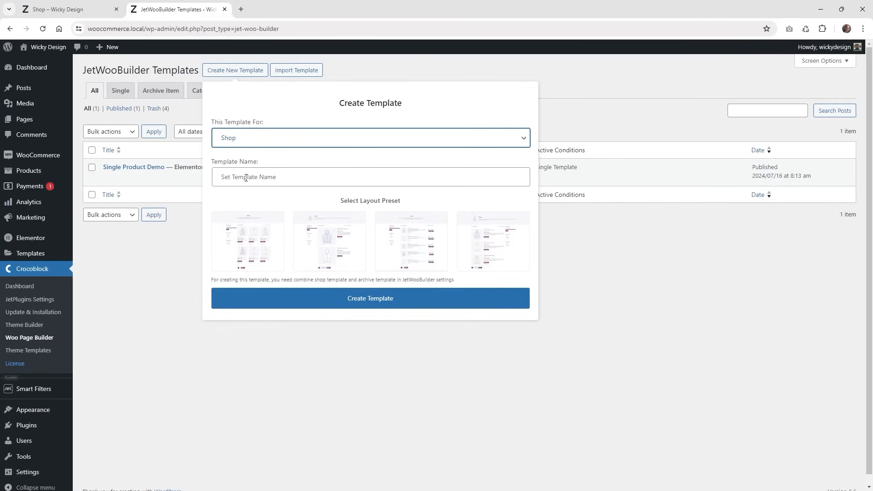
{"action": "left_click", "coordinate": [245, 177]}
{"action": "type", "text": "Shop Template"}
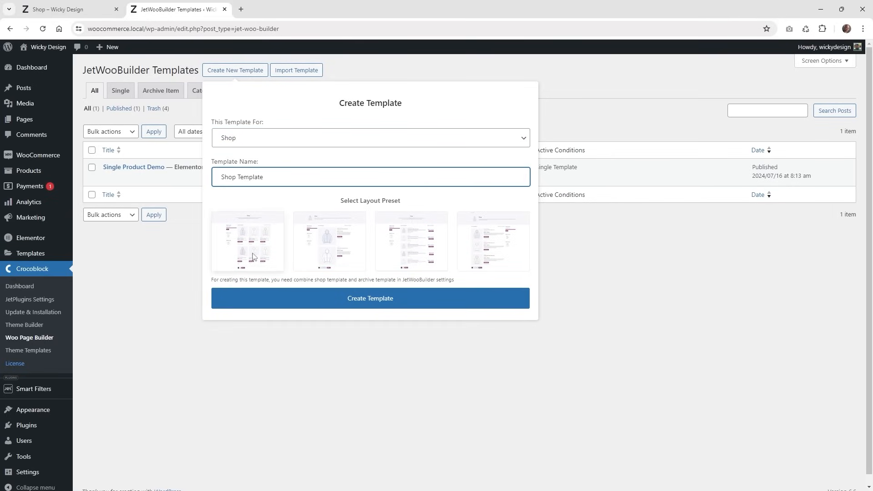
{"action": "left_click", "coordinate": [274, 304]}
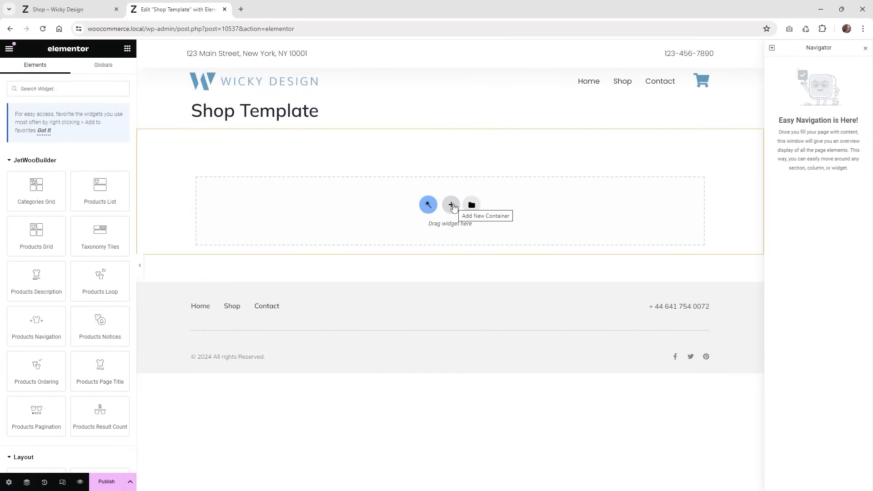
Add a Flexbox container with the single-column, downward structure to the empty template.
{"action": "left_click", "coordinate": [452, 205]}
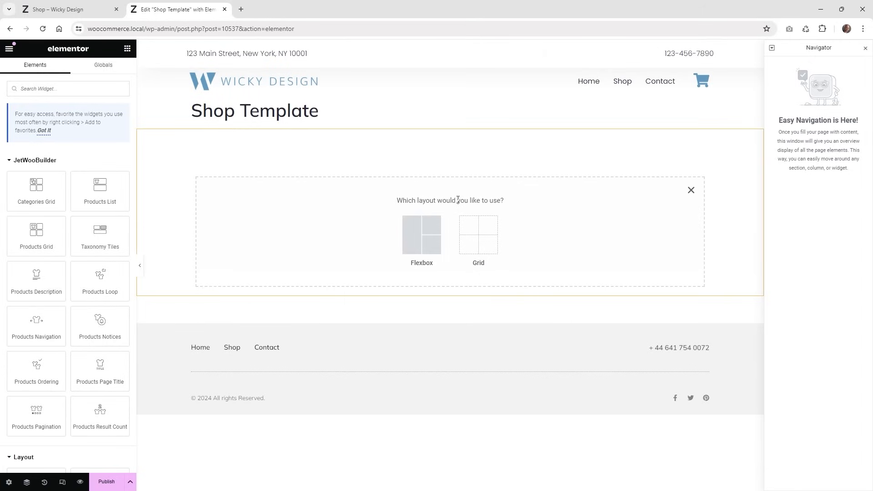
{"action": "left_click", "coordinate": [441, 223]}
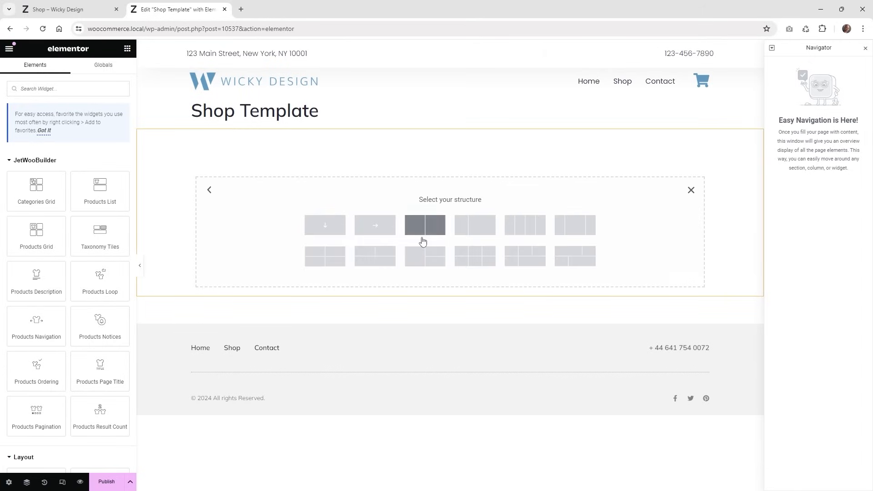
{"action": "left_click", "coordinate": [333, 236]}
Add a Heading widget to the container and set its title to "Shop".
{"action": "left_click", "coordinate": [127, 50]}
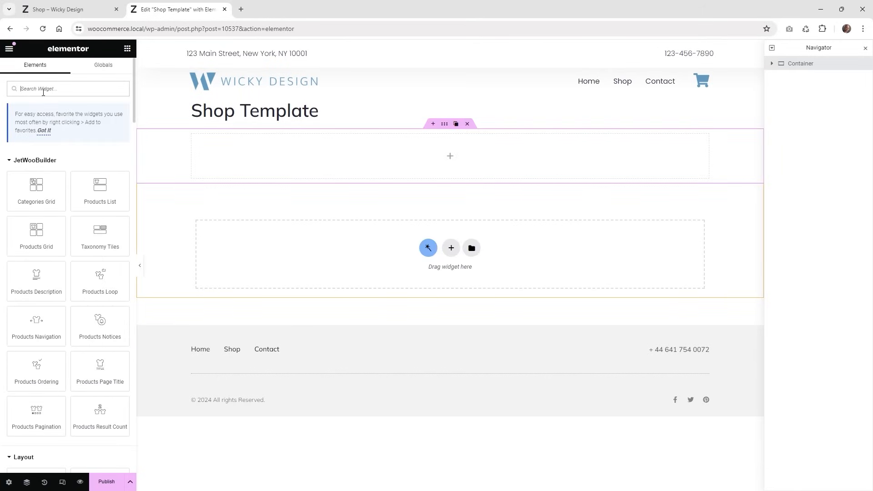
{"action": "type", "text": "hea"}
{"action": "left_click_drag", "start_coordinate": [36, 176], "coordinate": [269, 172]}
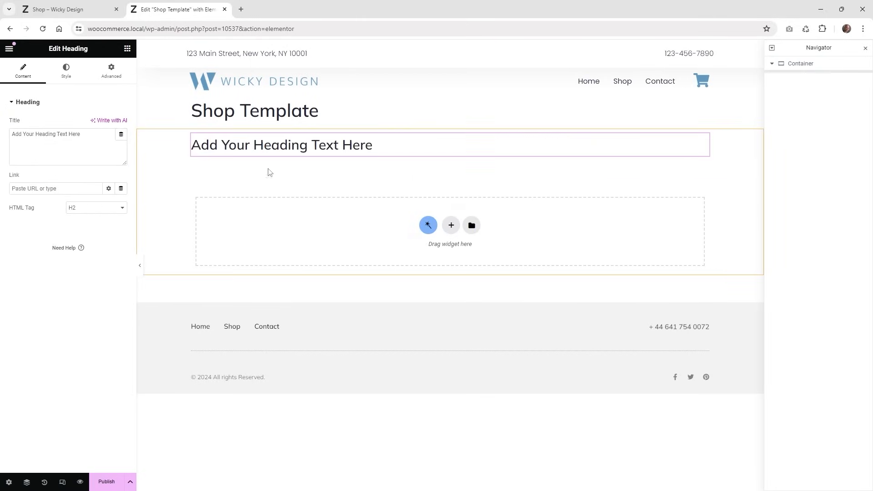
{"action": "left_click", "coordinate": [70, 141]}
{"action": "key", "text": "ctrl+a"}
{"action": "type", "text": "Shop"}
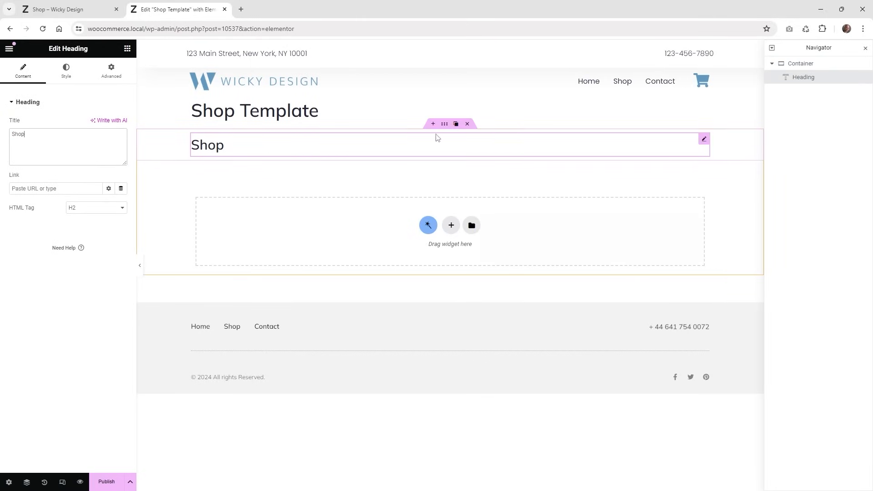
Centre the heading's container content with Justify Content and Align Items, and set its minimum height to about 238 px.
{"action": "left_click", "coordinate": [445, 124]}
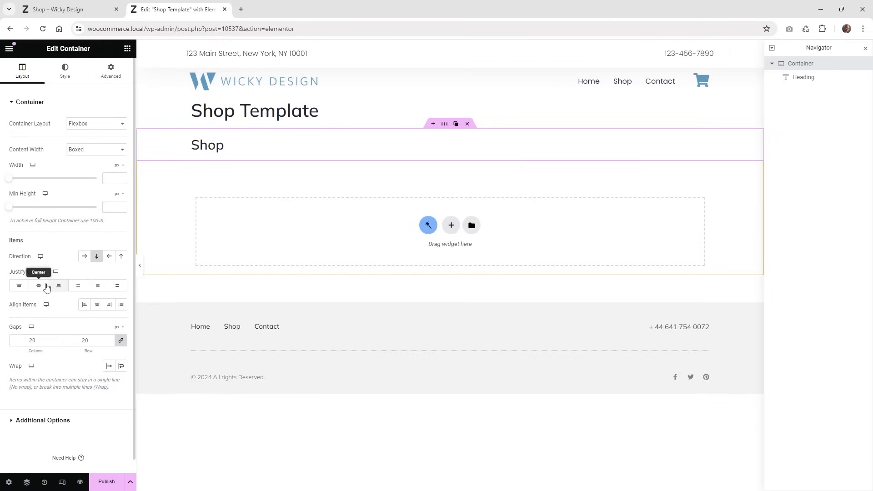
{"action": "left_click", "coordinate": [38, 285]}
{"action": "left_click", "coordinate": [97, 305]}
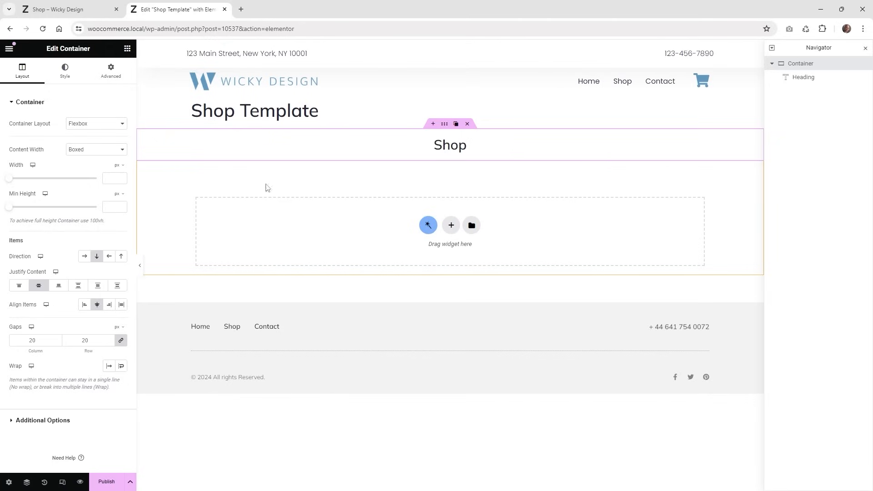
{"action": "left_click_drag", "start_coordinate": [9, 207], "coordinate": [27, 213]}
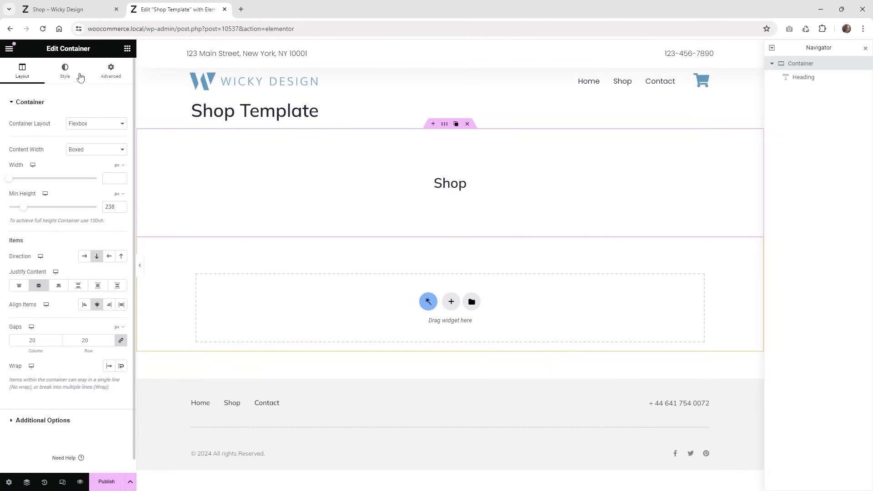
Give the heading's container a classic background in a light grey colour.
{"action": "left_click", "coordinate": [68, 70]}
{"action": "left_click", "coordinate": [84, 143]}
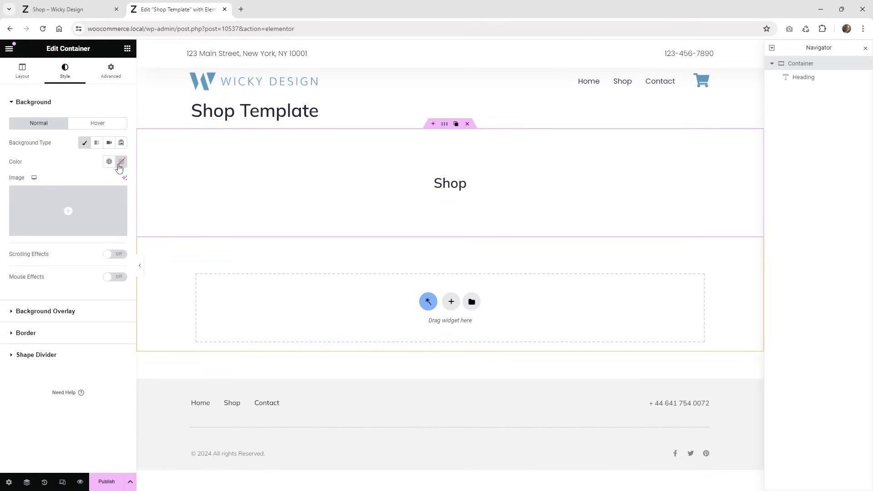
{"action": "left_click", "coordinate": [121, 162]}
{"action": "left_click_drag", "start_coordinate": [78, 207], "coordinate": [65, 205]}
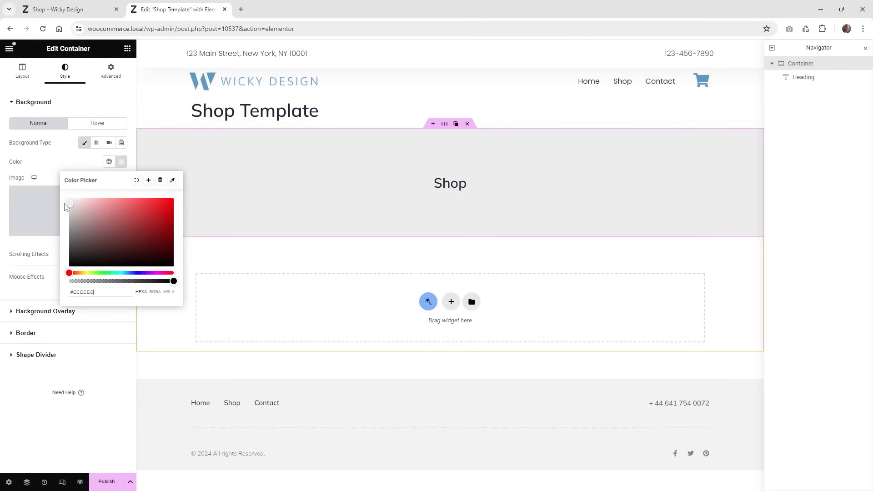
{"action": "left_click", "coordinate": [44, 464]}
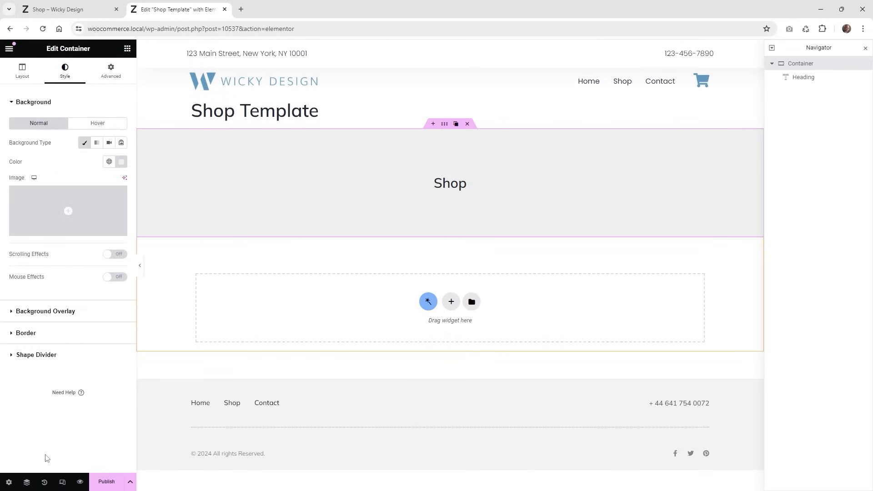
Hide the template's page title and add a Flexbox container with a one-third and two-thirds column structure below the Shop banner.
{"action": "left_click", "coordinate": [9, 483]}
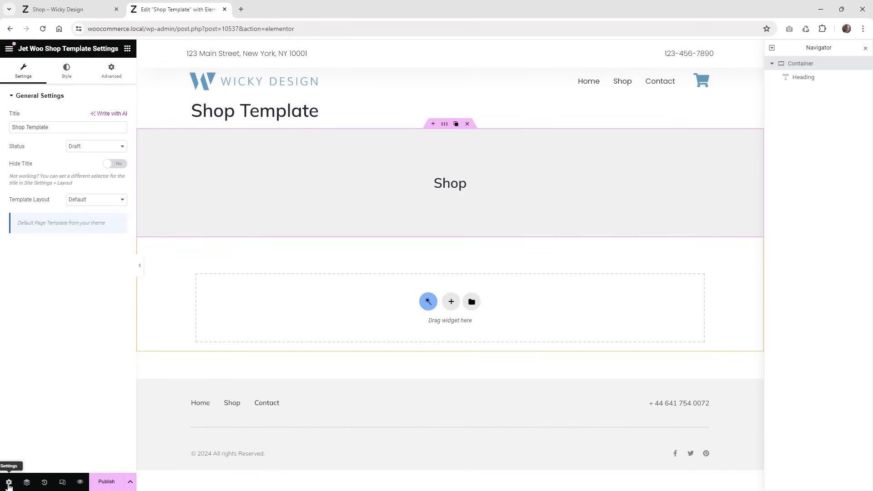
{"action": "left_click", "coordinate": [115, 165]}
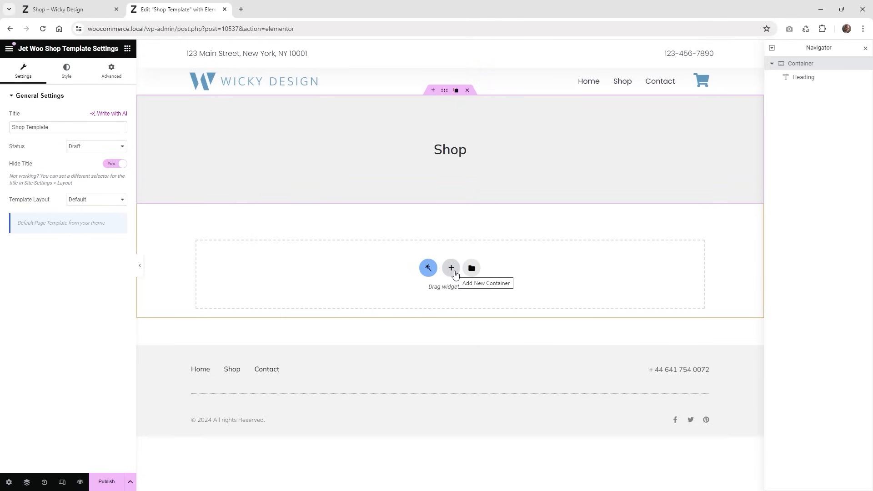
{"action": "left_click", "coordinate": [451, 268]}
{"action": "left_click", "coordinate": [416, 293]}
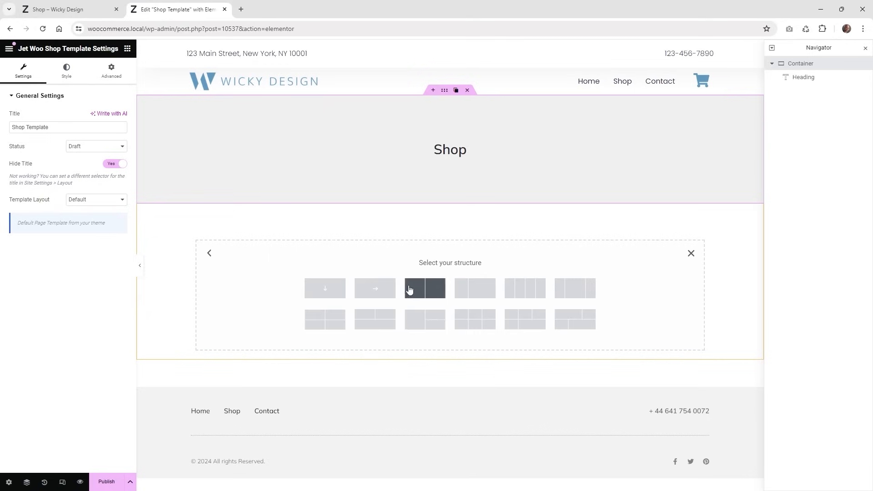
{"action": "left_click", "coordinate": [484, 288]}
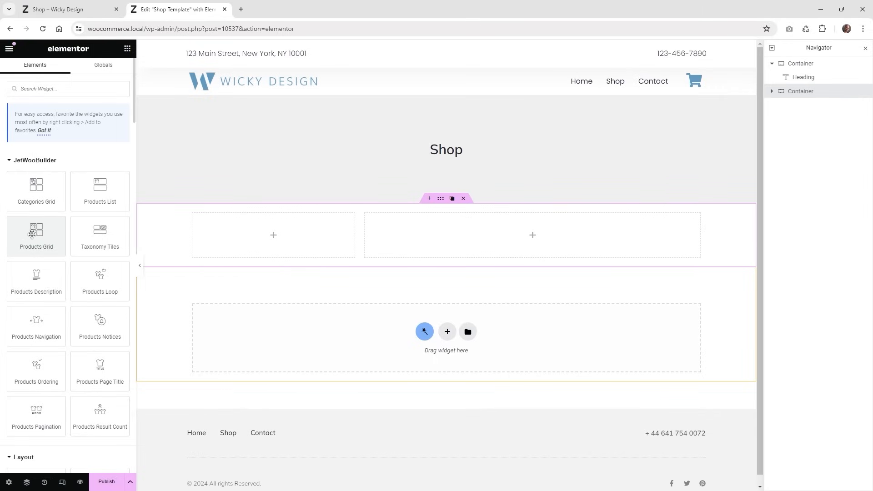
Add a Products Grid widget to the wider column and apply Preset 7 to it.
{"action": "left_click_drag", "start_coordinate": [37, 234], "coordinate": [485, 222]}
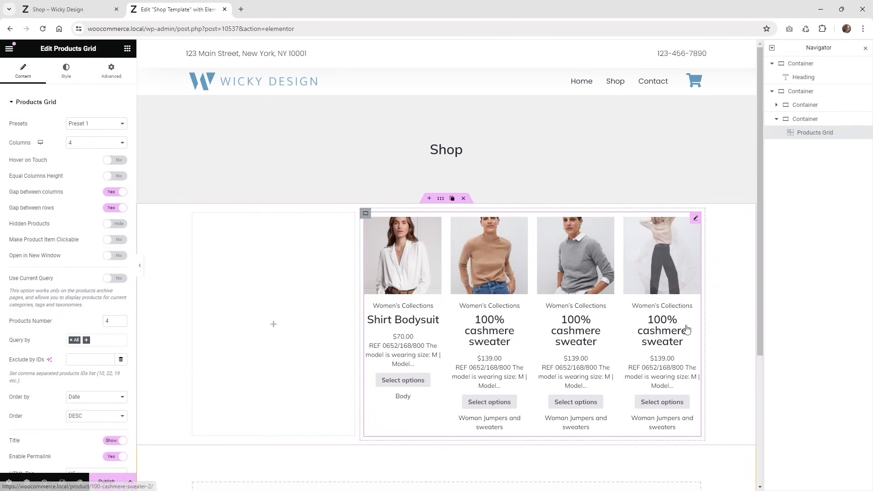
{"action": "mouse_move", "coordinate": [697, 222]}
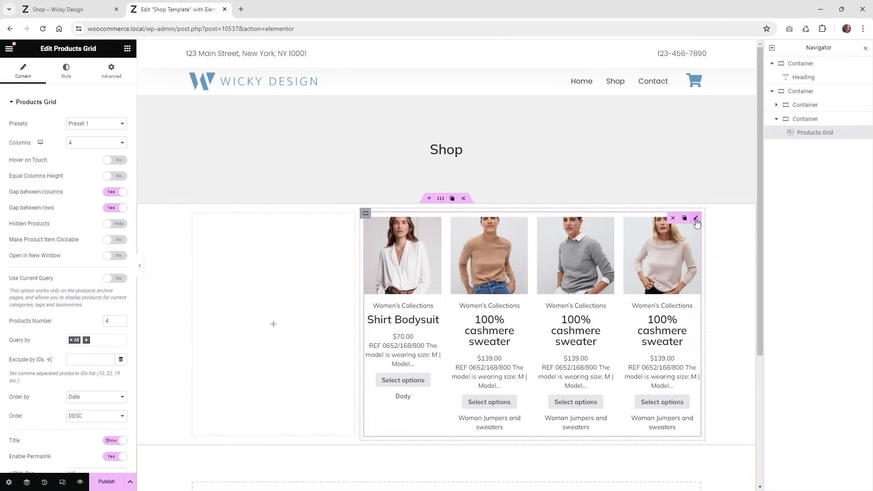
{"action": "left_click", "coordinate": [85, 126]}
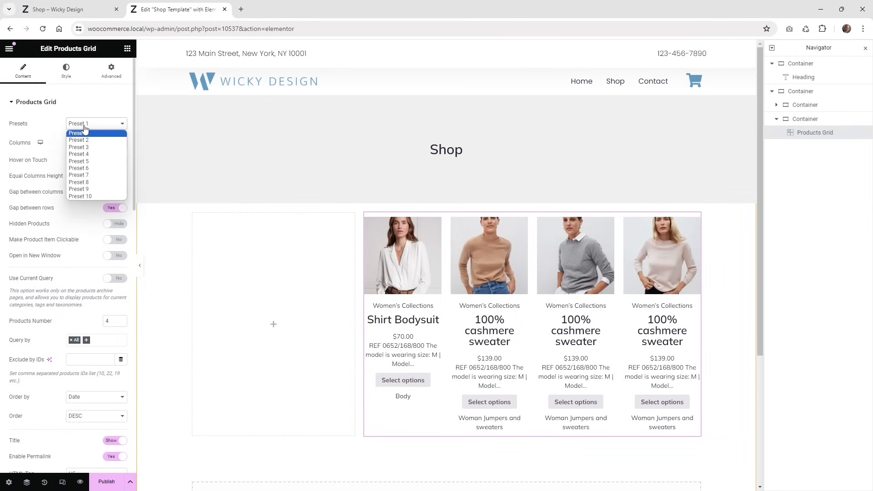
{"action": "left_click", "coordinate": [93, 175]}
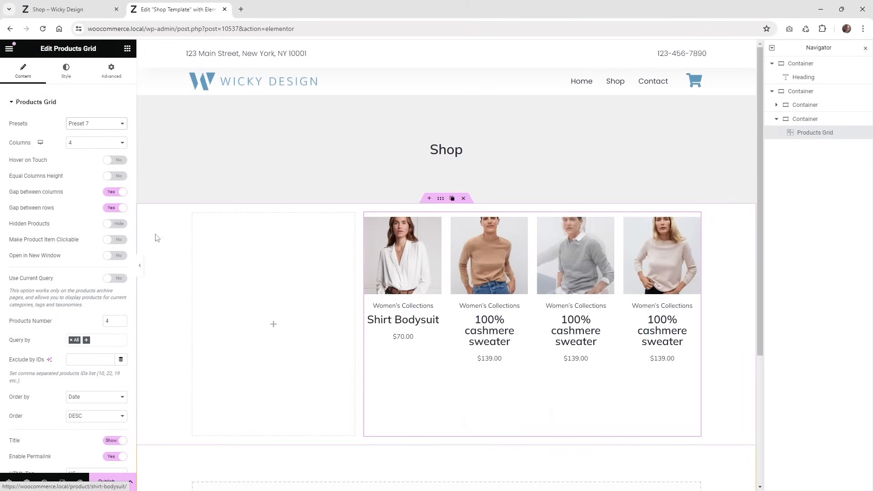
Set the products grid to 3 columns and enable Equal Columns Height.
{"action": "left_click", "coordinate": [69, 143]}
{"action": "left_click", "coordinate": [84, 162]}
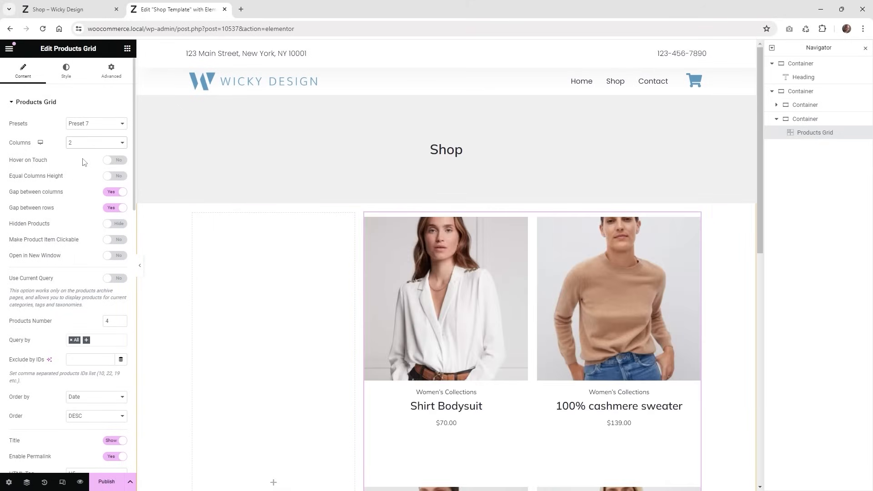
{"action": "left_click", "coordinate": [88, 144]}
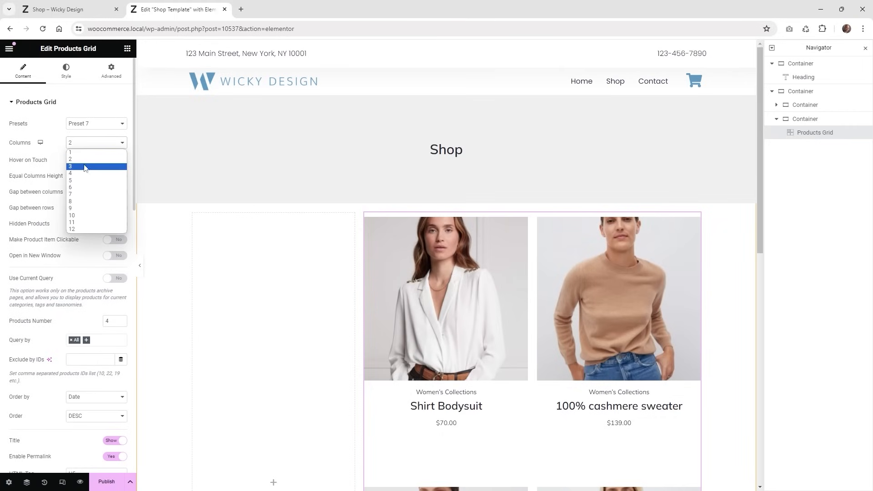
{"action": "left_click", "coordinate": [85, 169]}
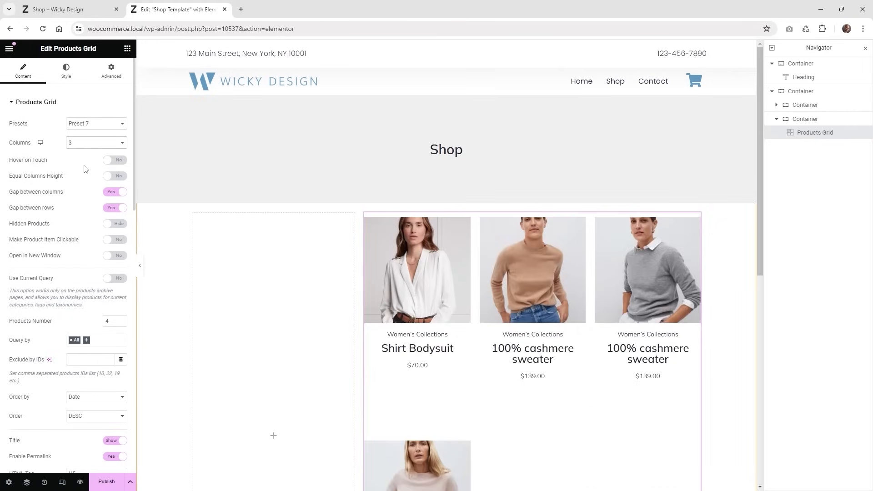
{"action": "left_click", "coordinate": [113, 176]}
Hide the badges, short description, tags and rating of the products in the grid.
{"action": "scroll", "coordinate": [83, 232], "scroll_direction": "down", "scroll_amount": 1}
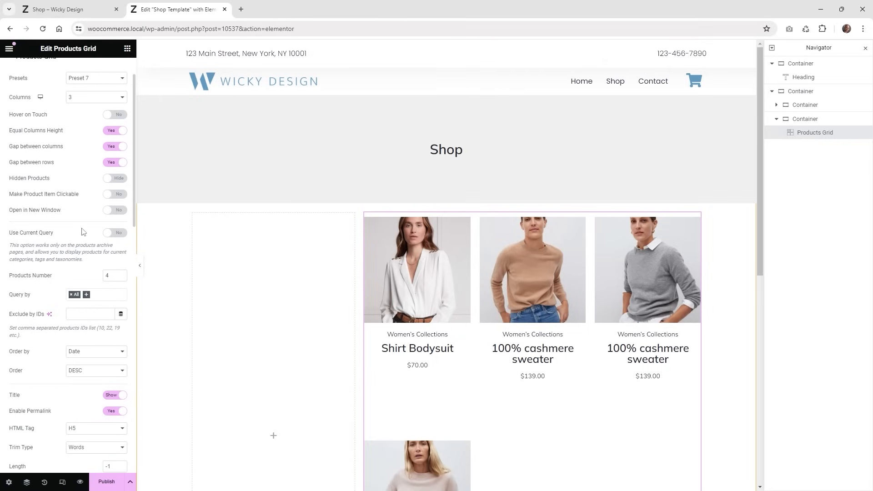
{"action": "scroll", "coordinate": [71, 236], "scroll_direction": "down", "scroll_amount": 1}
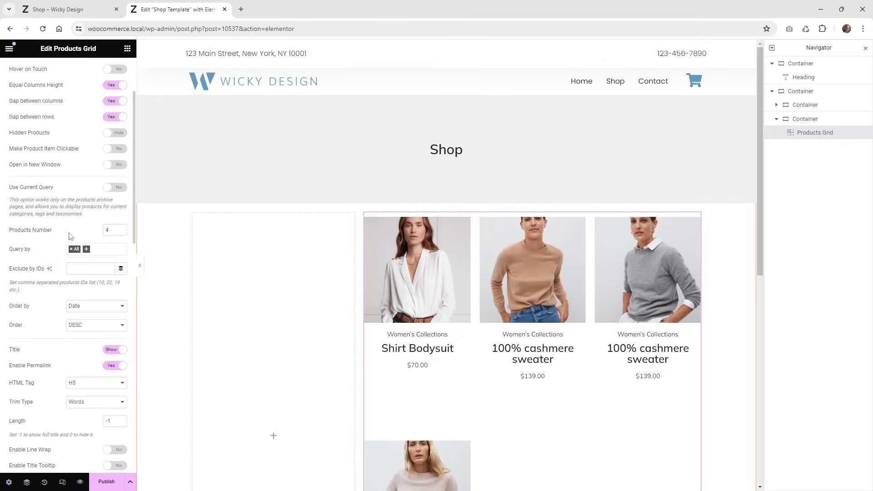
{"action": "scroll", "coordinate": [70, 236], "scroll_direction": "down", "scroll_amount": 1}
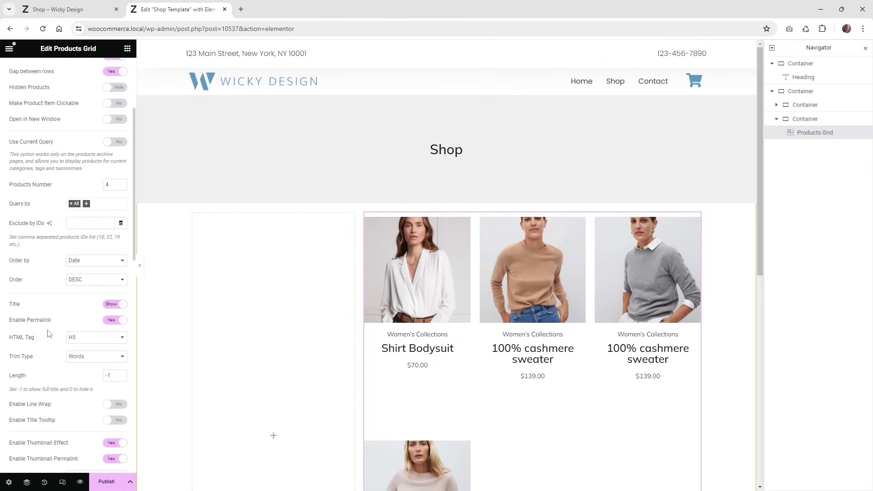
{"action": "scroll", "coordinate": [49, 335], "scroll_direction": "down", "scroll_amount": 1}
{"action": "scroll", "coordinate": [50, 366], "scroll_direction": "down", "scroll_amount": 2}
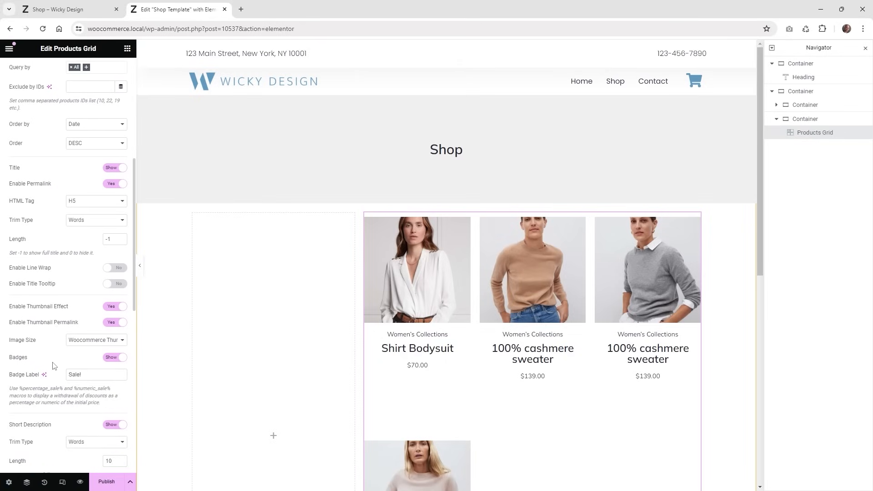
{"action": "left_click", "coordinate": [114, 358]}
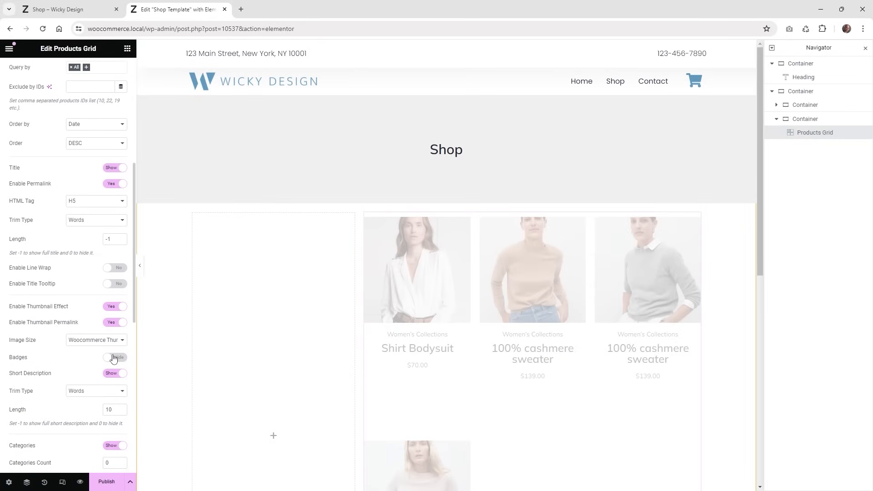
{"action": "left_click", "coordinate": [114, 374]}
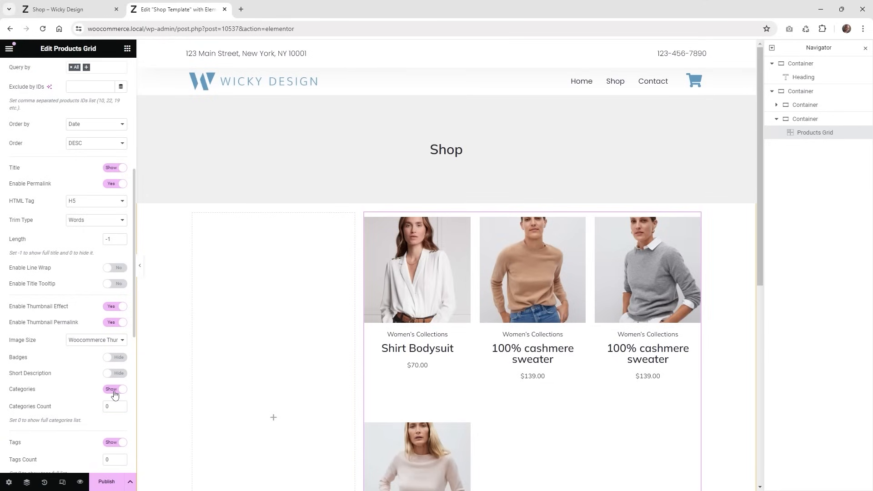
{"action": "scroll", "coordinate": [93, 401], "scroll_direction": "down", "scroll_amount": 2}
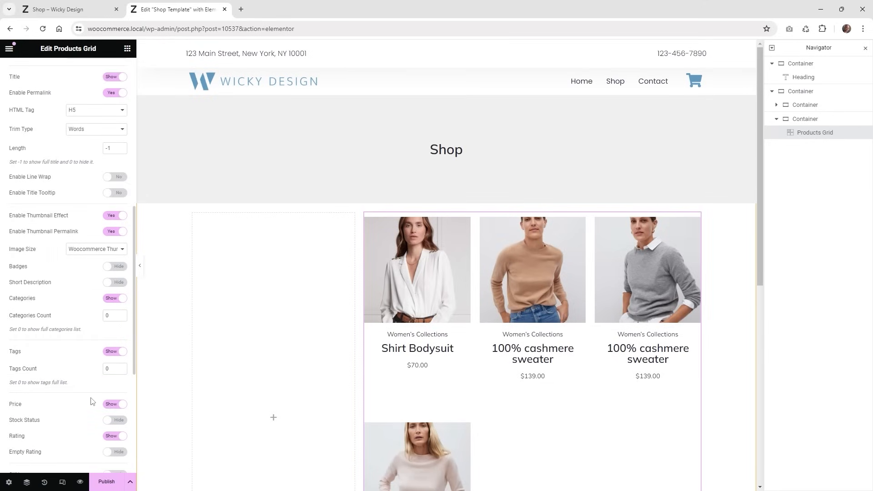
{"action": "left_click", "coordinate": [108, 353]}
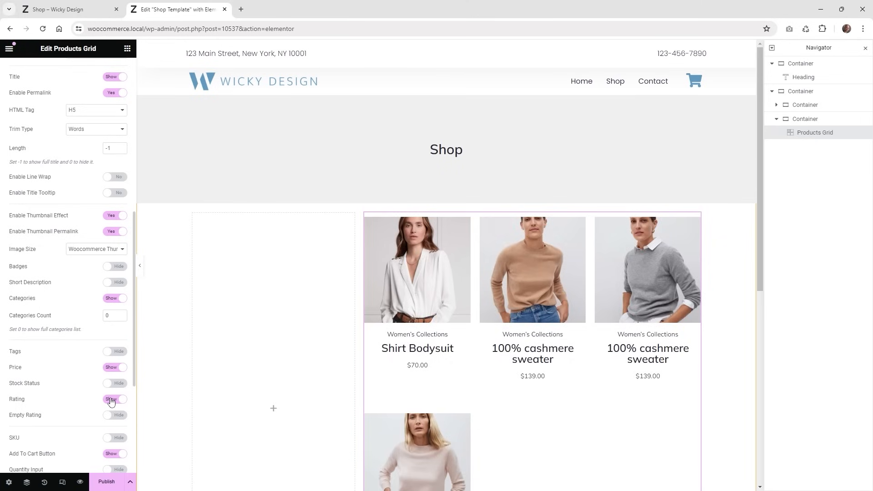
{"action": "left_click", "coordinate": [111, 400]}
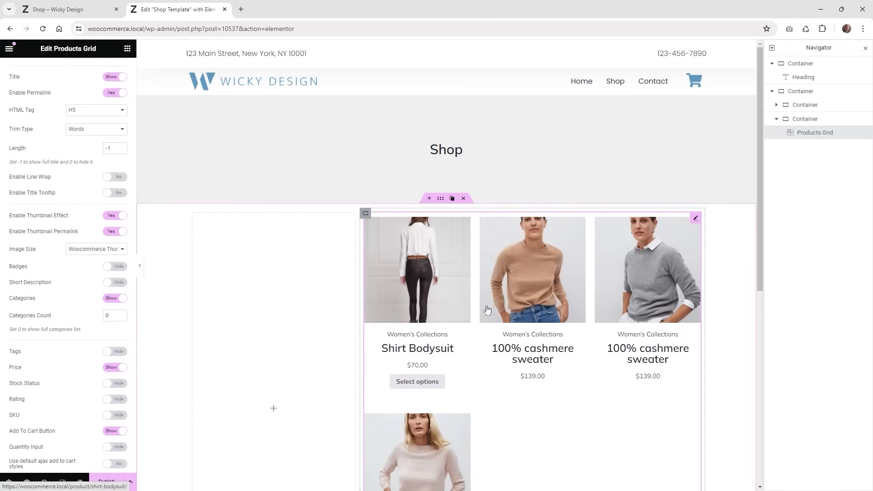
Set the products grid's Products Number to 20 and look through the resulting product rows.
{"action": "scroll", "coordinate": [468, 314], "scroll_direction": "down", "scroll_amount": 4}
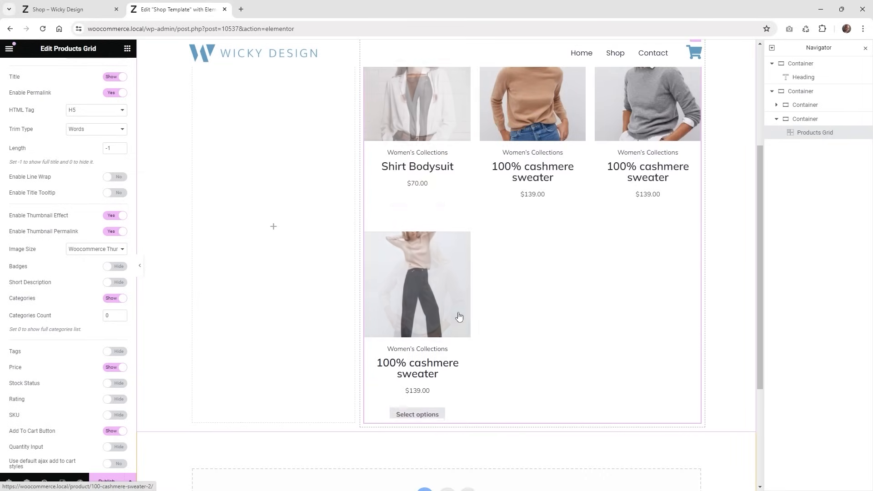
{"action": "scroll", "coordinate": [460, 314], "scroll_direction": "up", "scroll_amount": 3}
{"action": "scroll", "coordinate": [45, 322], "scroll_direction": "up", "scroll_amount": 8}
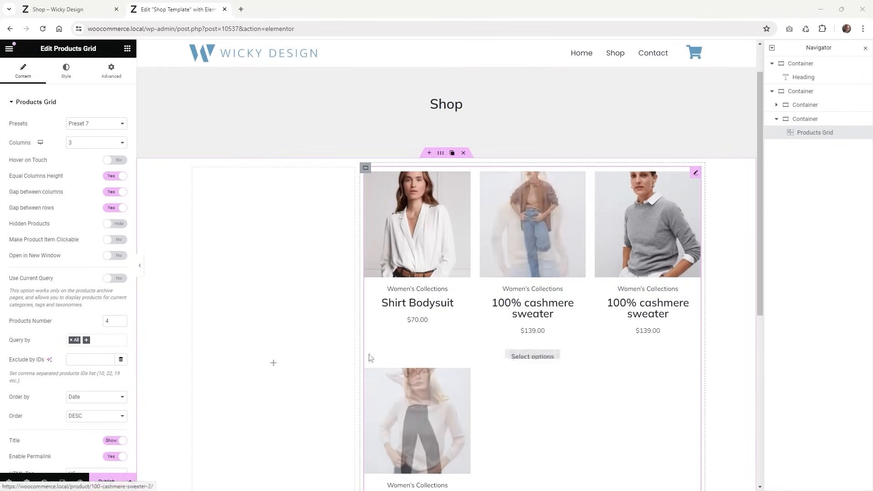
{"action": "double_click", "coordinate": [109, 322]}
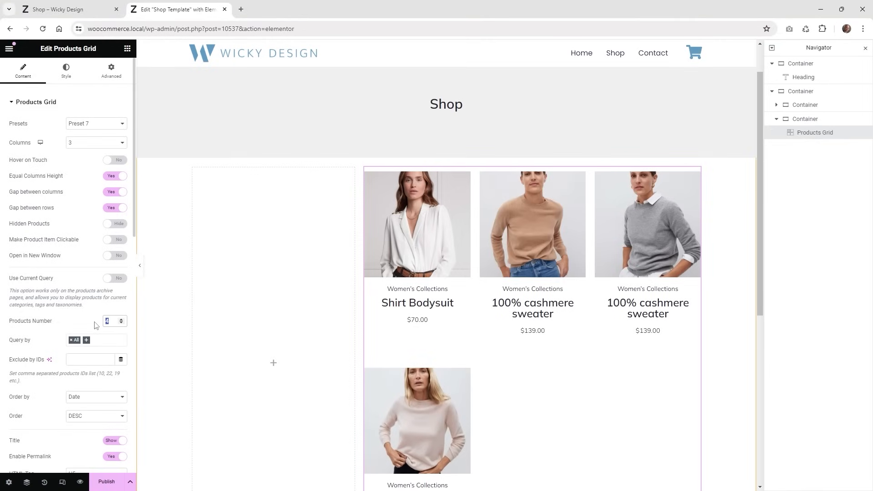
{"action": "type", "text": "20"}
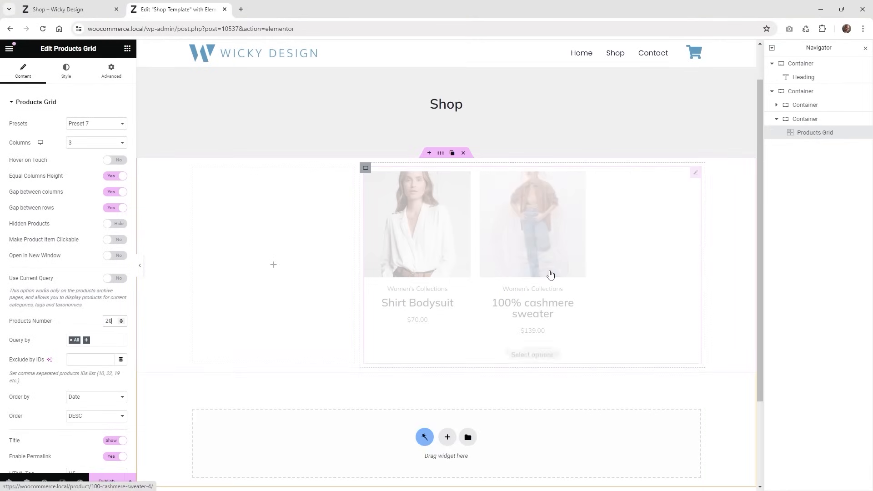
{"action": "scroll", "coordinate": [611, 268], "scroll_direction": "down", "scroll_amount": 2}
{"action": "scroll", "coordinate": [610, 269], "scroll_direction": "down", "scroll_amount": 13}
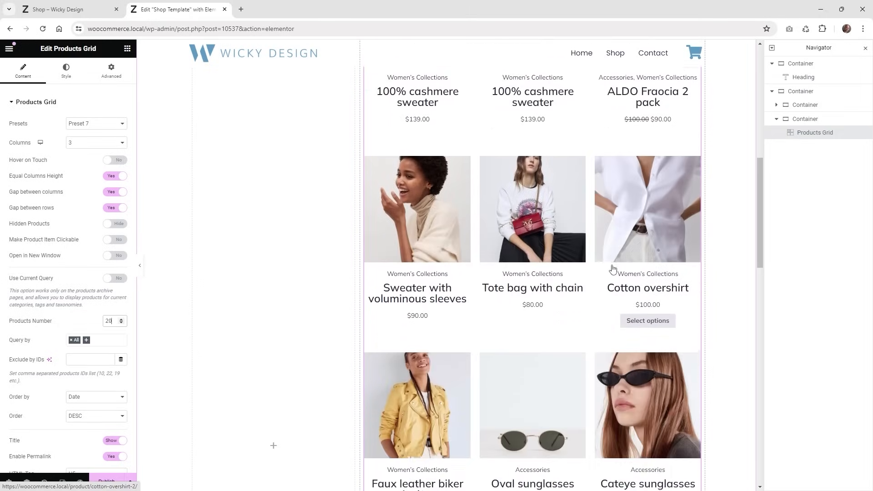
{"action": "scroll", "coordinate": [611, 269], "scroll_direction": "up", "scroll_amount": 15}
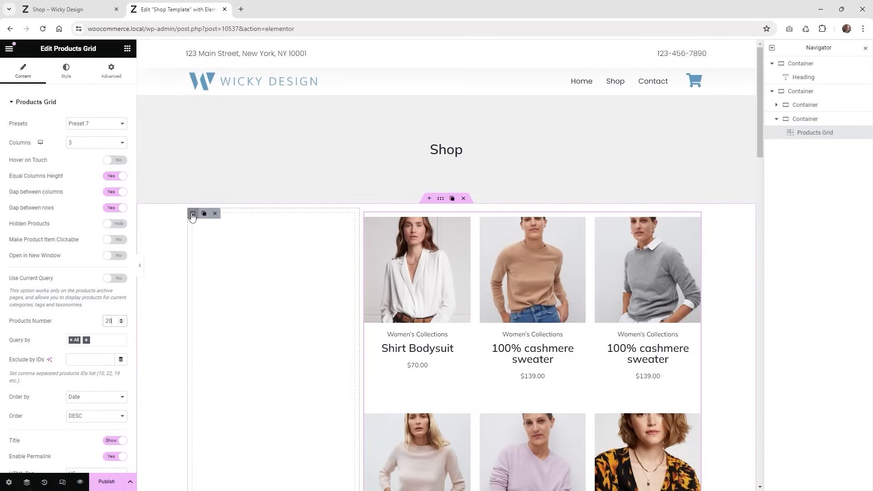
Set the empty column container's width to 25% and the products grid container's width to 75%.
{"action": "left_click", "coordinate": [193, 215]}
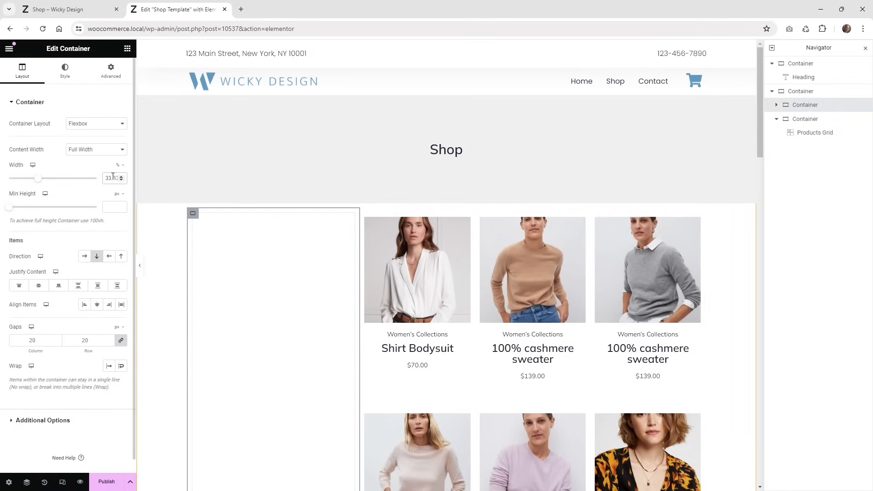
{"action": "type", "text": "25"}
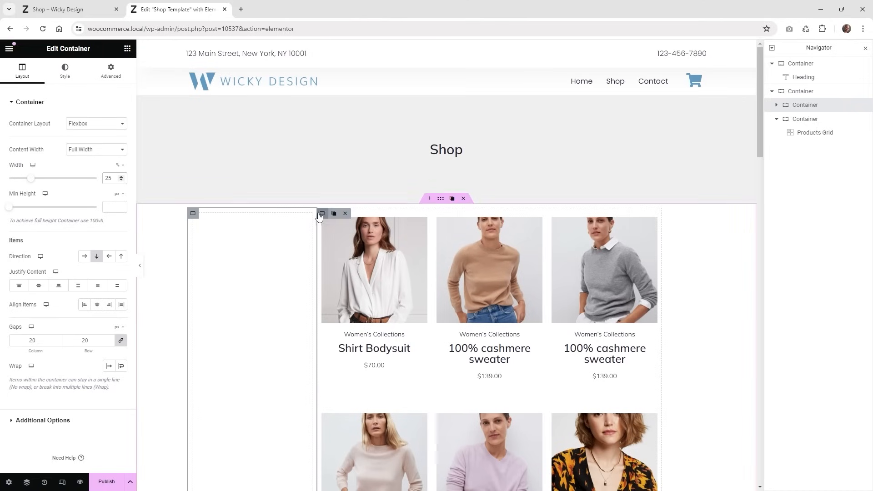
{"action": "left_click", "coordinate": [322, 214]}
{"action": "double_click", "coordinate": [112, 178]}
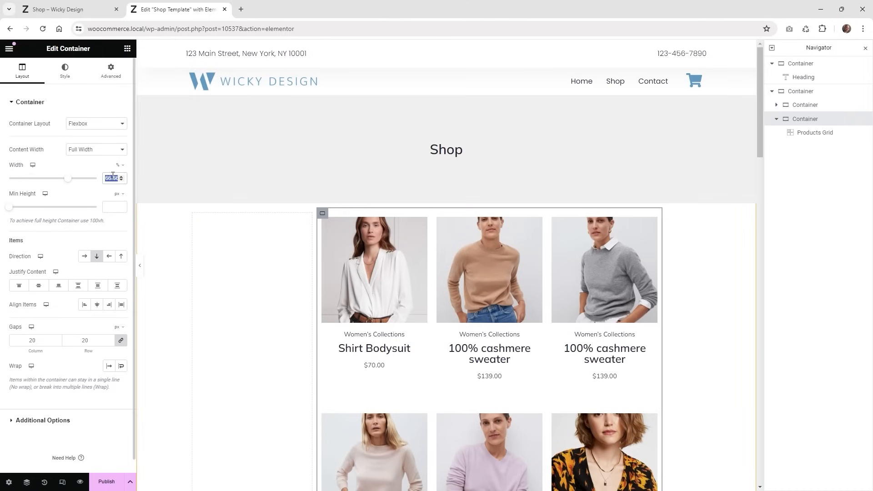
{"action": "type", "text": "75"}
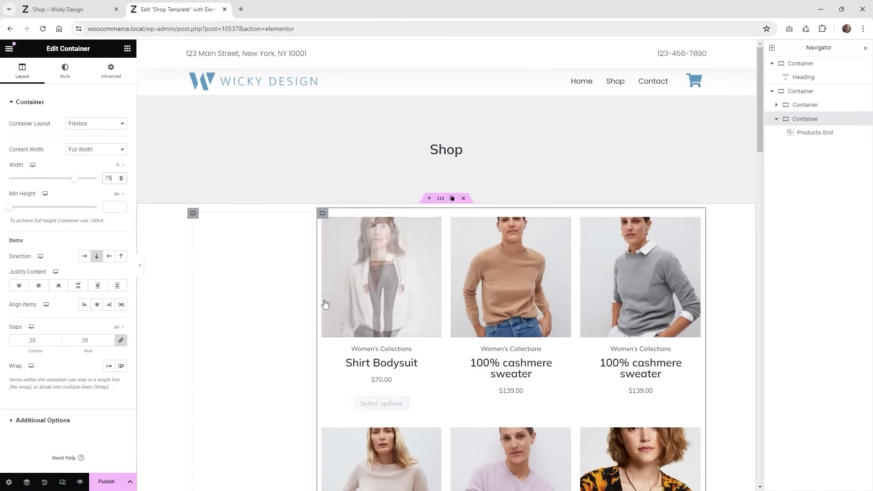
Set the products grid to 4 columns and its image size to Full.
{"action": "scroll", "coordinate": [428, 311], "scroll_direction": "down", "scroll_amount": 1}
{"action": "scroll", "coordinate": [428, 311], "scroll_direction": "down", "scroll_amount": 2}
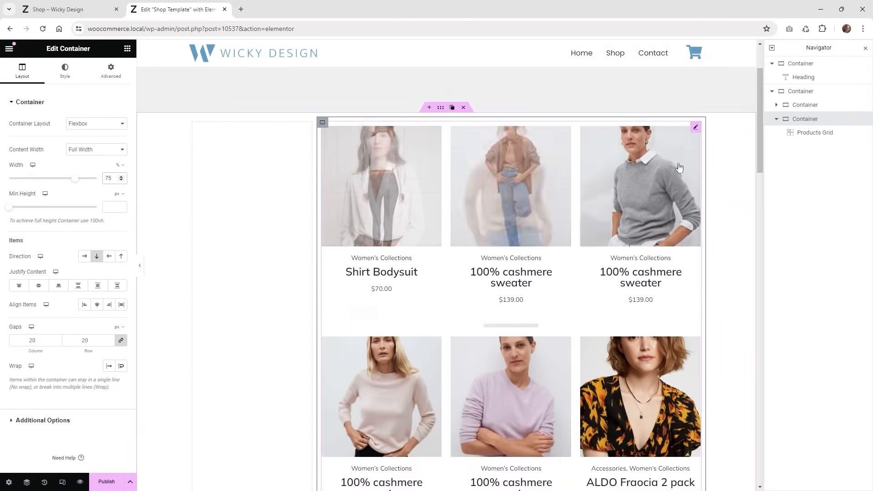
{"action": "left_click", "coordinate": [697, 128]}
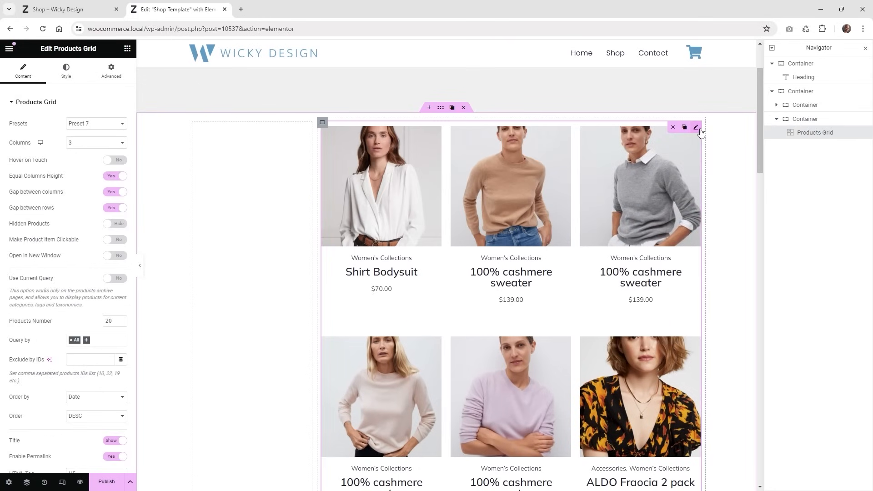
{"action": "left_click", "coordinate": [78, 143]}
{"action": "left_click", "coordinate": [83, 174]}
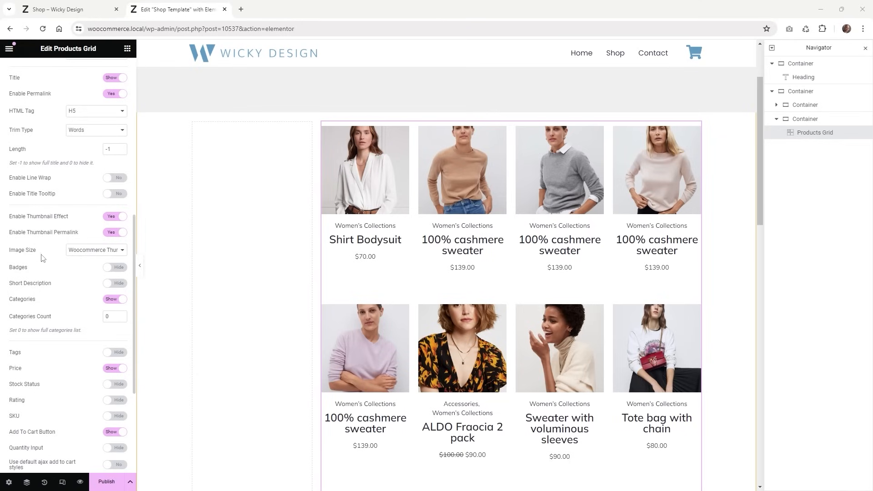
{"action": "left_click", "coordinate": [98, 251]}
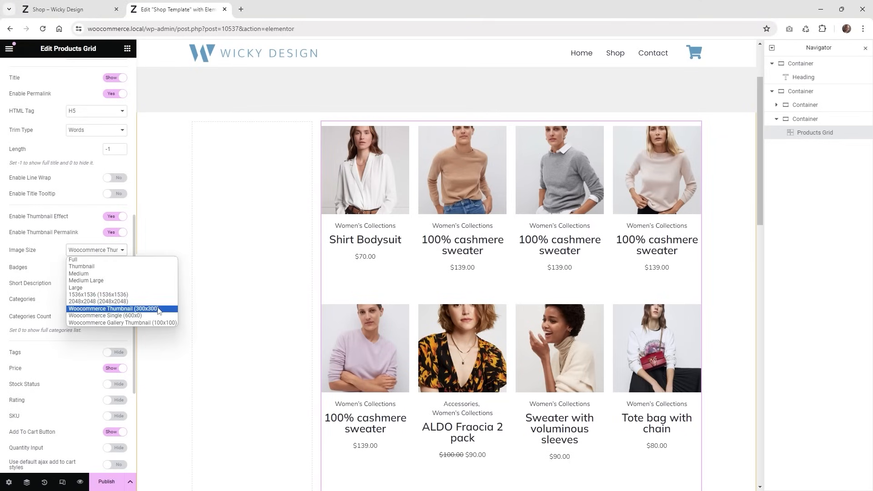
{"action": "left_click", "coordinate": [99, 260]}
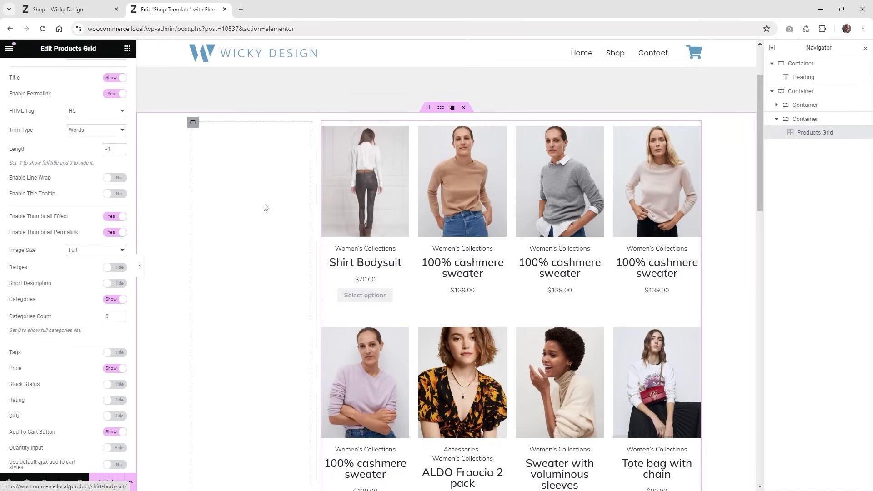
Look over the products grid rows and publish the shop template.
{"action": "scroll", "coordinate": [398, 351], "scroll_direction": "down", "scroll_amount": 2}
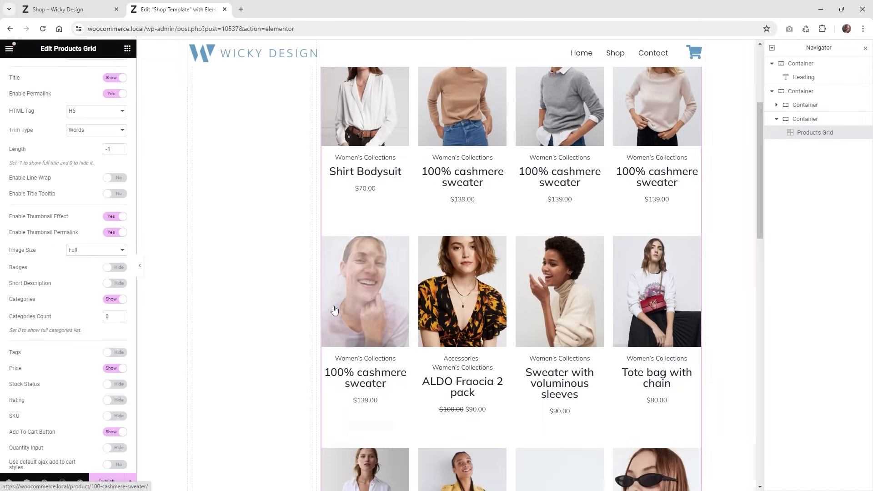
{"action": "scroll", "coordinate": [501, 283], "scroll_direction": "up", "scroll_amount": 3}
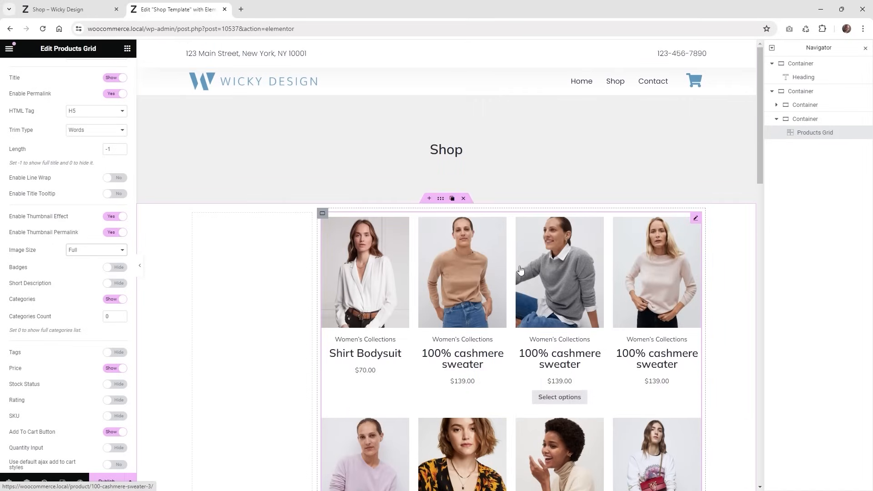
{"action": "left_click", "coordinate": [107, 483]}
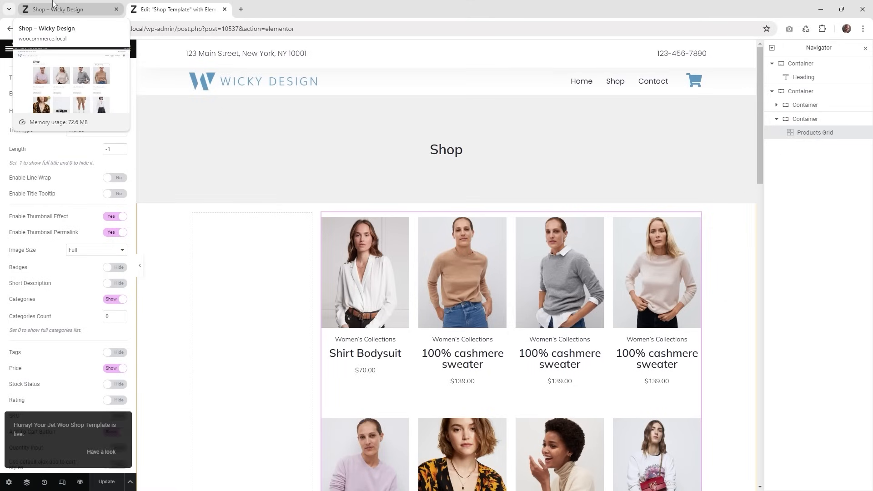
In WooCommerce's JetWooBuilder settings, enable the custom shop page, choose Shop Template as its template and save the settings.
{"action": "left_click", "coordinate": [53, 4]}
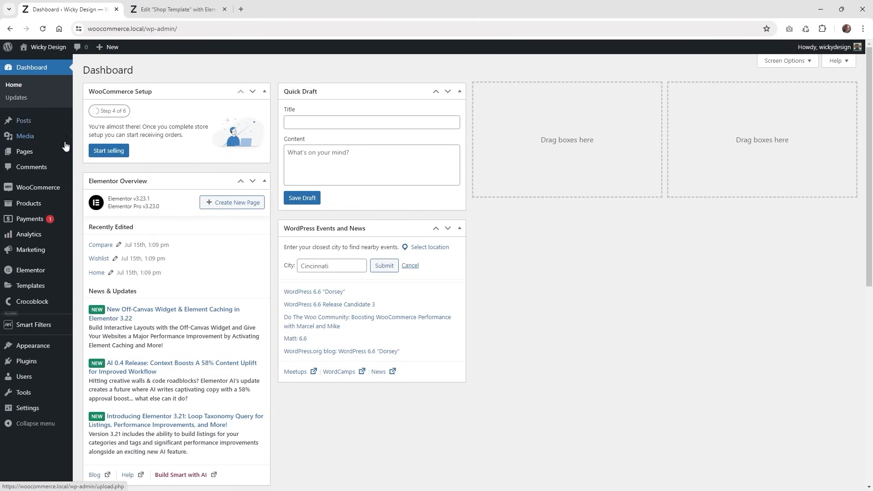
{"action": "mouse_move", "coordinate": [36, 191]}
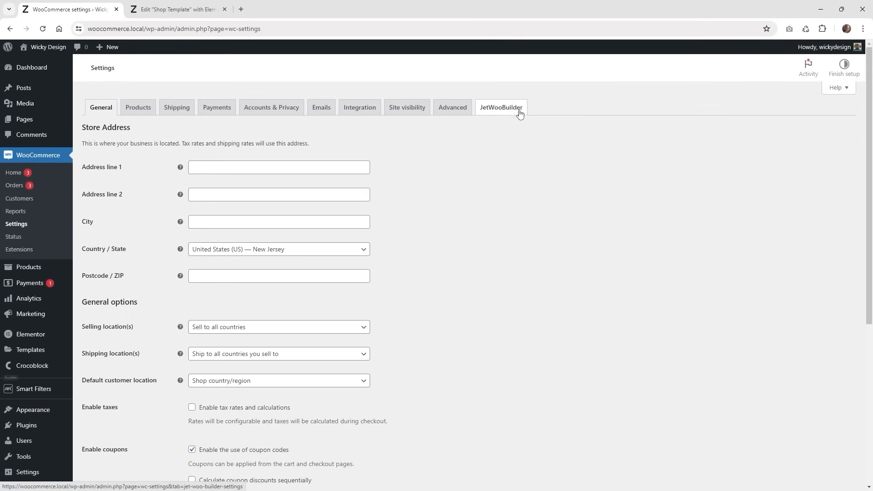
{"action": "left_click", "coordinate": [511, 110]}
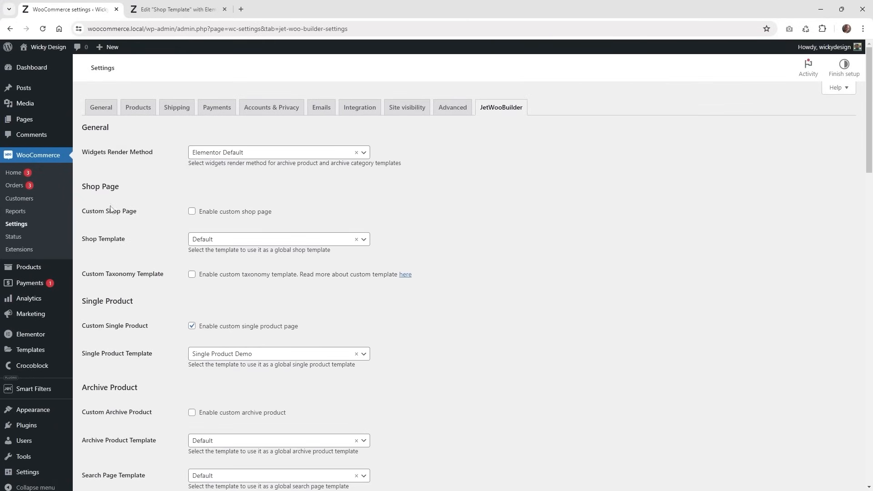
{"action": "left_click", "coordinate": [192, 212]}
{"action": "left_click", "coordinate": [246, 240]}
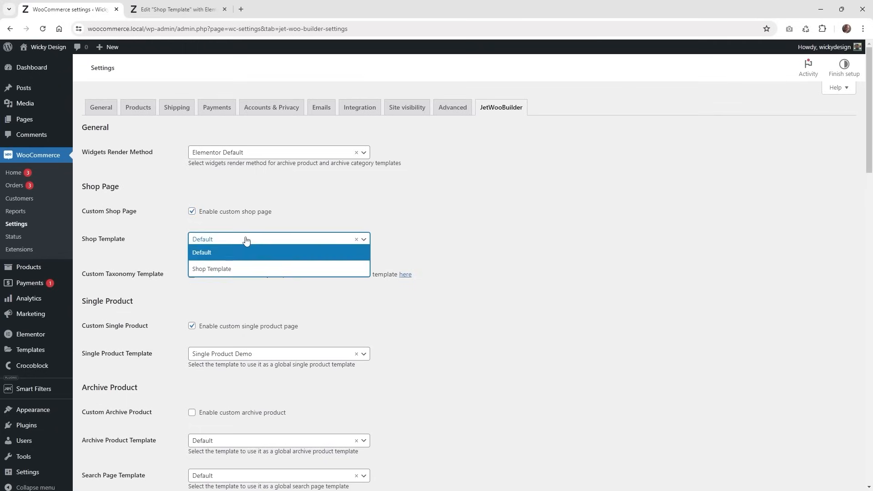
{"action": "left_click", "coordinate": [228, 270]}
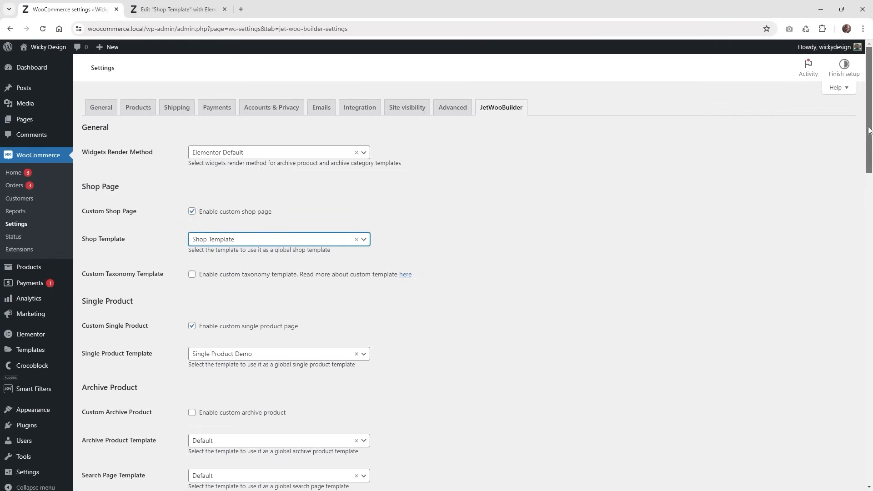
{"action": "left_click_drag", "start_coordinate": [870, 136], "coordinate": [869, 448]}
{"action": "left_click", "coordinate": [104, 442]}
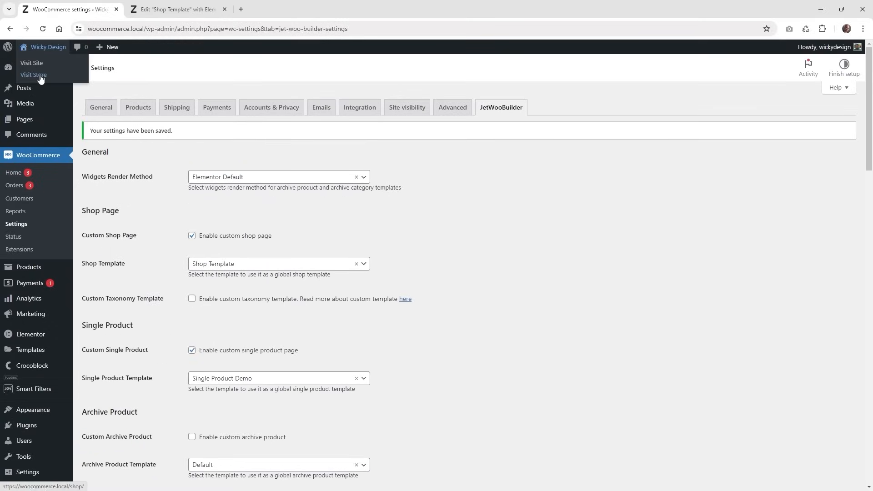
Open the live store page in a new browser tab and look through its banner and product rows.
{"action": "right_click", "coordinate": [39, 76]}
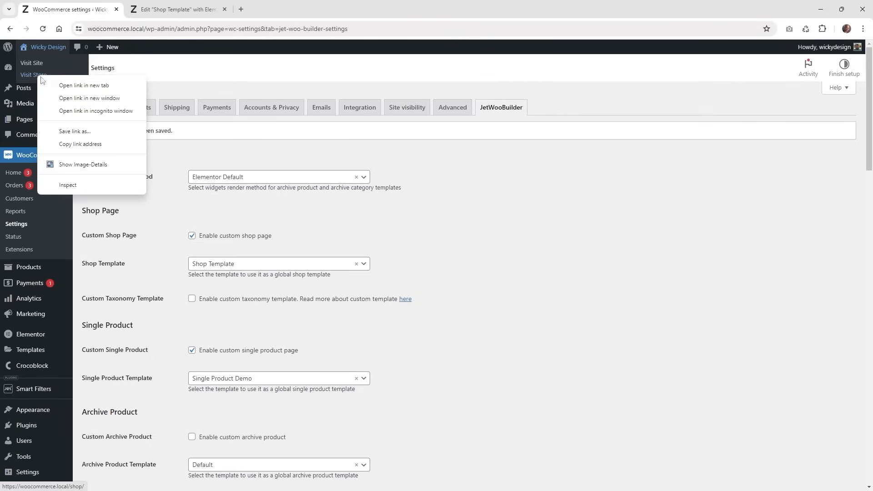
{"action": "left_click", "coordinate": [65, 87]}
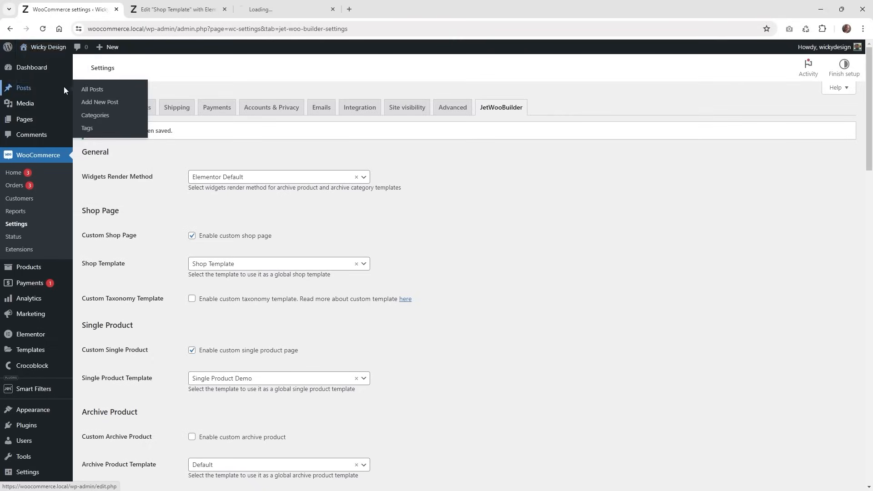
{"action": "left_click", "coordinate": [281, 6]}
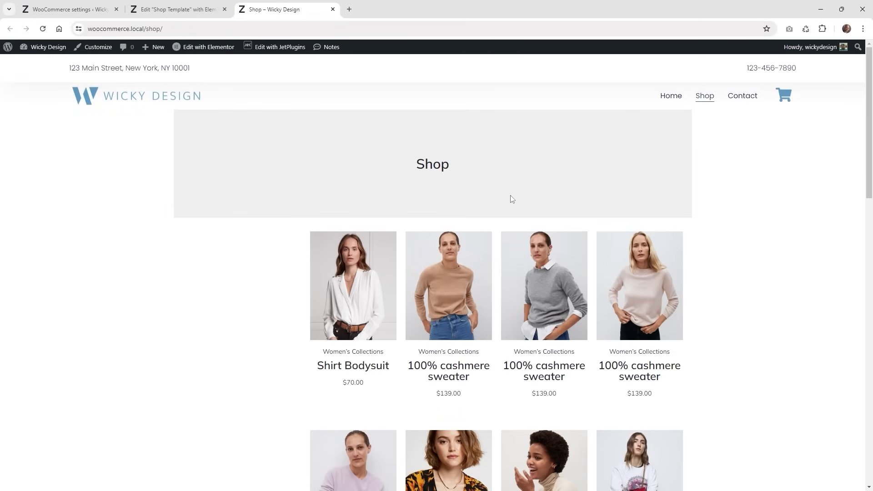
{"action": "scroll", "coordinate": [512, 199], "scroll_direction": "down", "scroll_amount": 10}
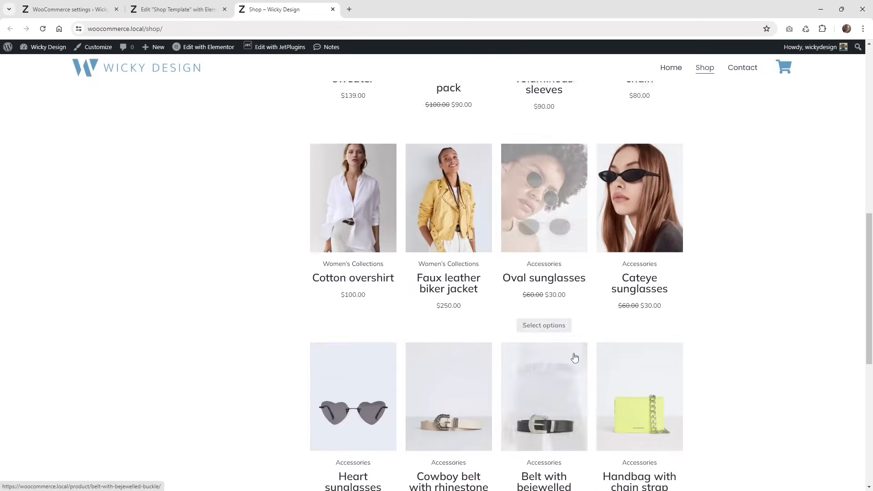
{"action": "scroll", "coordinate": [575, 358], "scroll_direction": "down", "scroll_amount": 7}
{"action": "scroll", "coordinate": [176, 121], "scroll_direction": "up", "scroll_amount": 18}
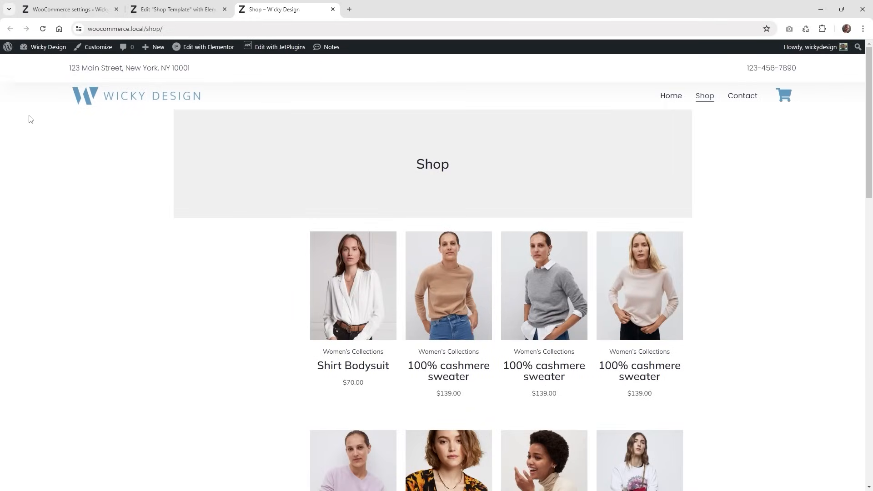
In the Elementor template settings, set the Template Layout to Elementor Full Width and update the template.
{"action": "left_click", "coordinate": [181, 9]}
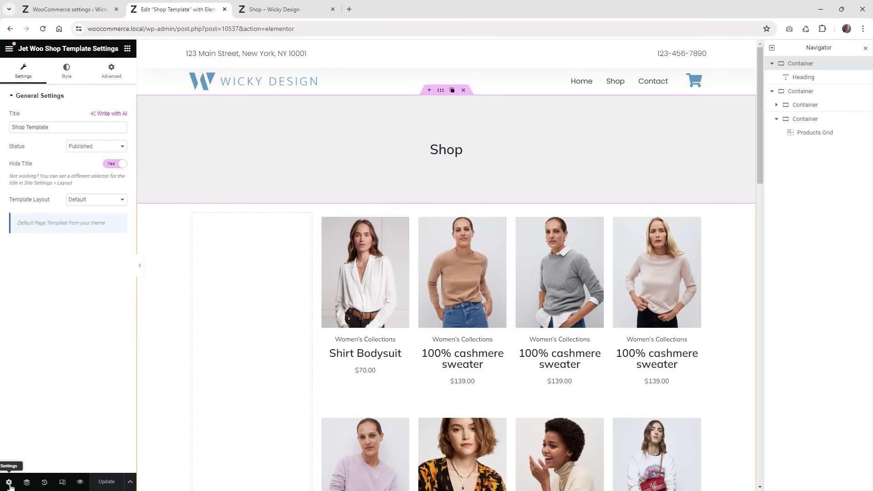
{"action": "left_click", "coordinate": [82, 200]}
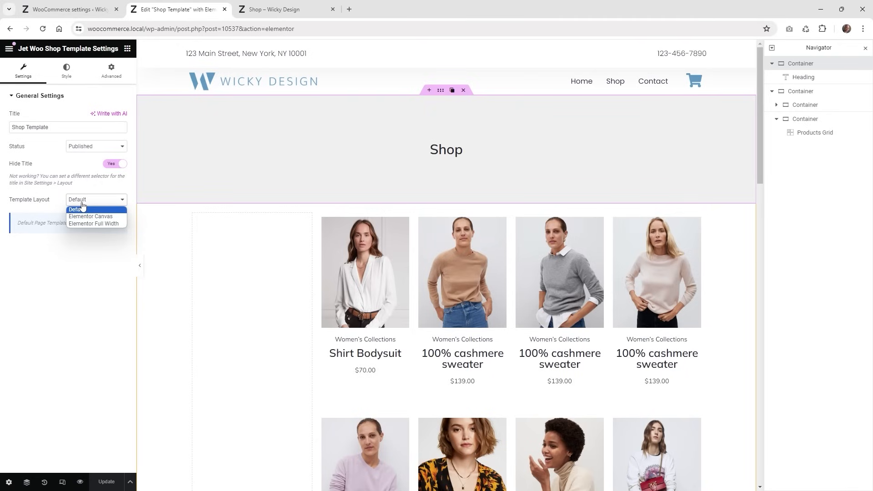
{"action": "left_click", "coordinate": [107, 224]}
{"action": "left_click", "coordinate": [104, 484]}
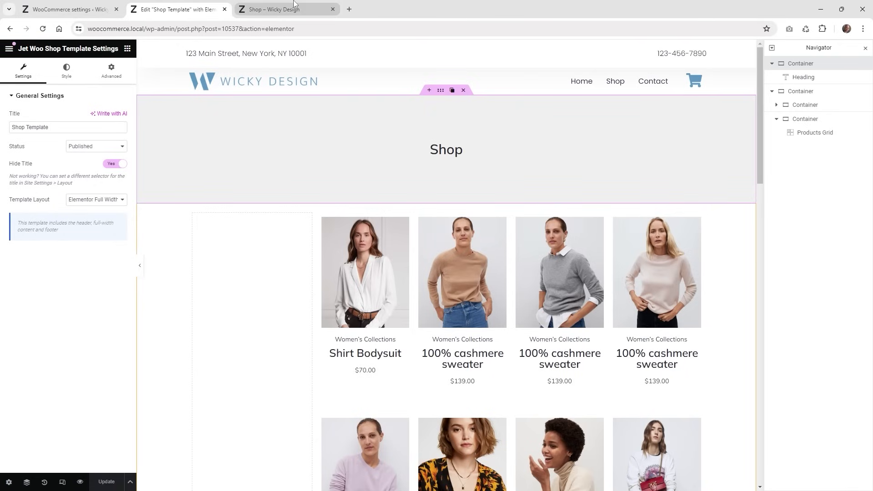
Check the Shop banner container's layout settings and reload the live shop page to examine its width.
{"action": "left_click", "coordinate": [440, 92]}
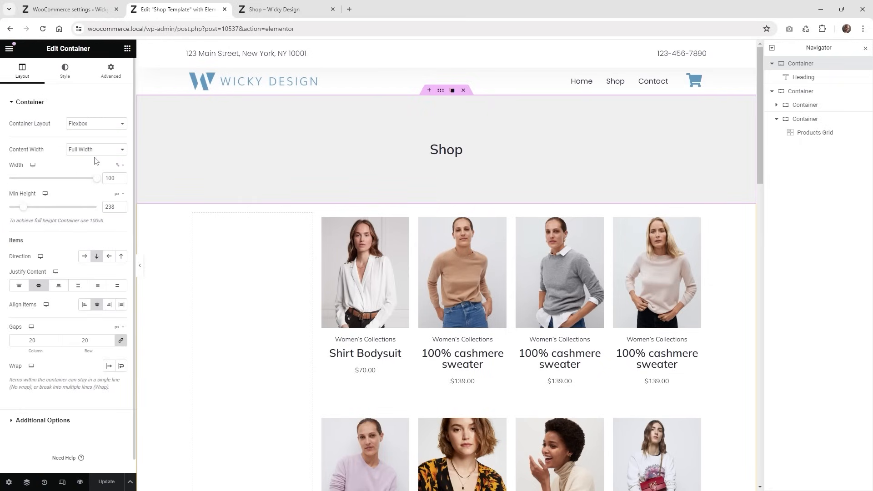
{"action": "left_click", "coordinate": [275, 6]}
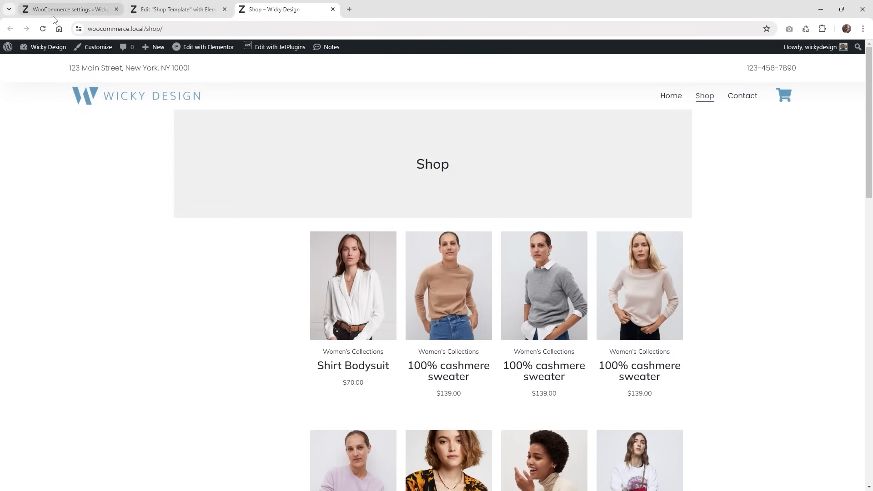
{"action": "key", "text": "F5"}
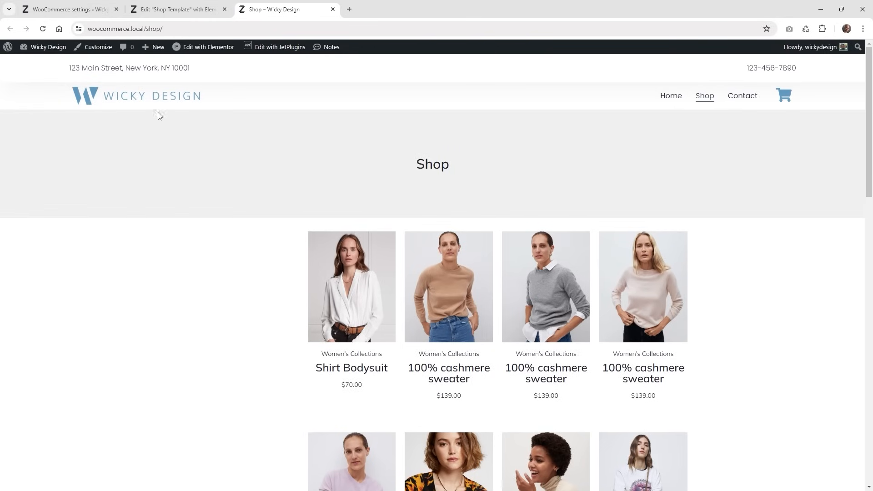
Add a Sorting Filter widget above the products grid in the Elementor template and align its select field right.
{"action": "key", "text": "ctrl+shift+Tab"}
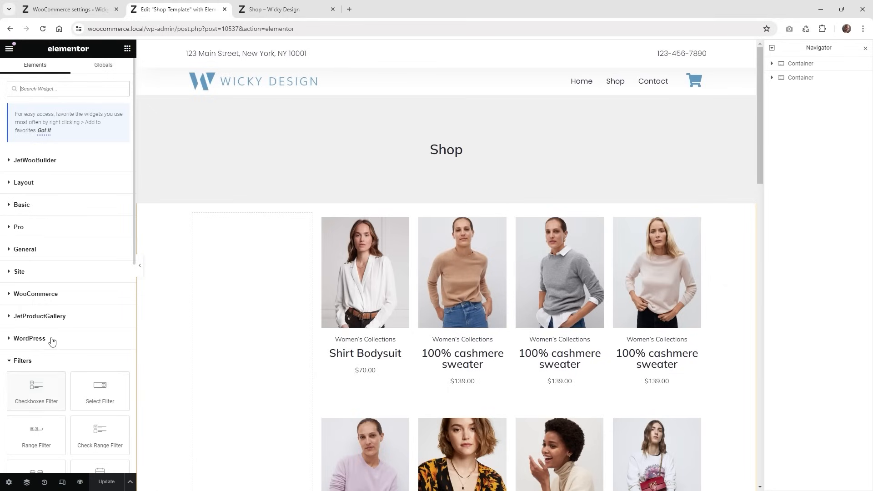
{"action": "scroll", "coordinate": [52, 336], "scroll_direction": "down", "scroll_amount": 3}
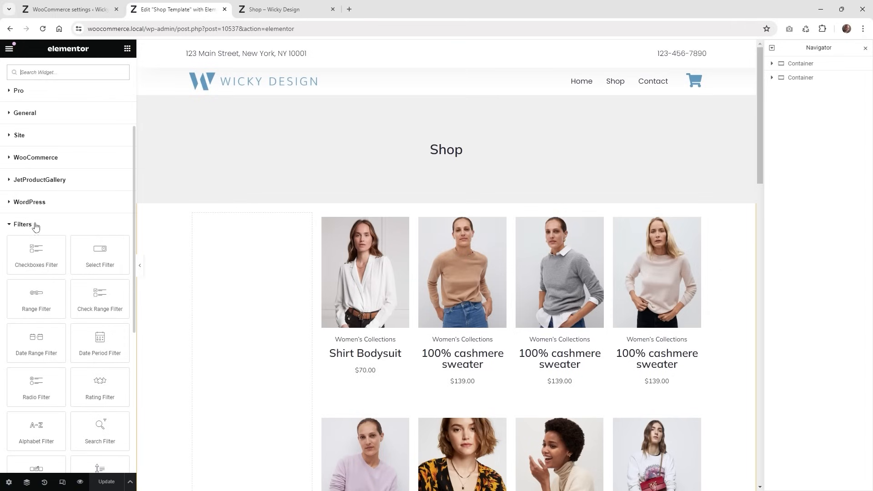
{"action": "scroll", "coordinate": [33, 235], "scroll_direction": "down", "scroll_amount": 3}
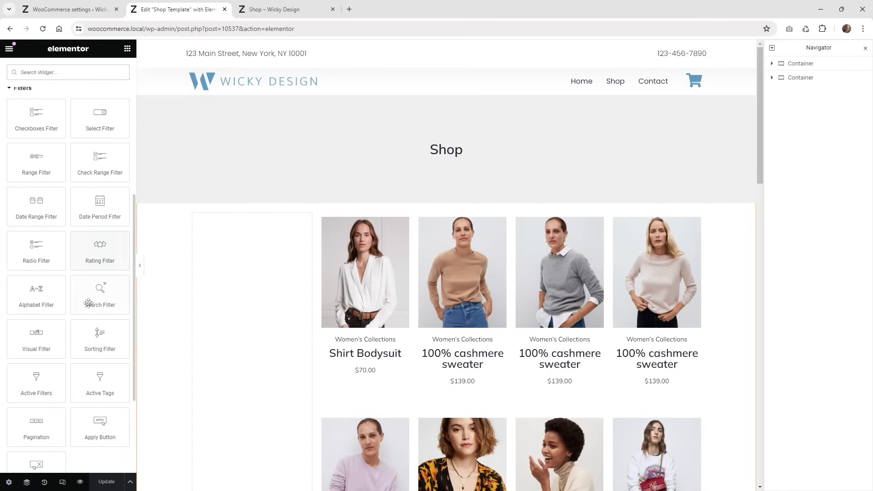
{"action": "left_click_drag", "start_coordinate": [91, 336], "coordinate": [683, 233]}
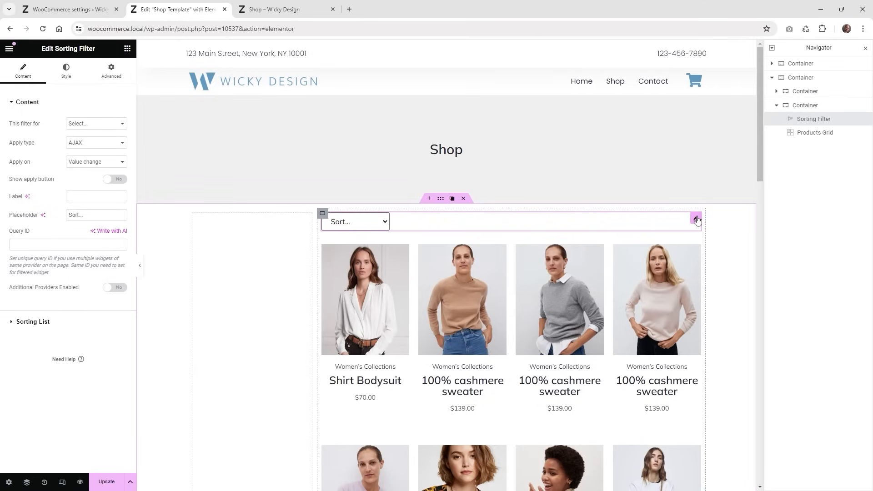
{"action": "left_click", "coordinate": [72, 68]}
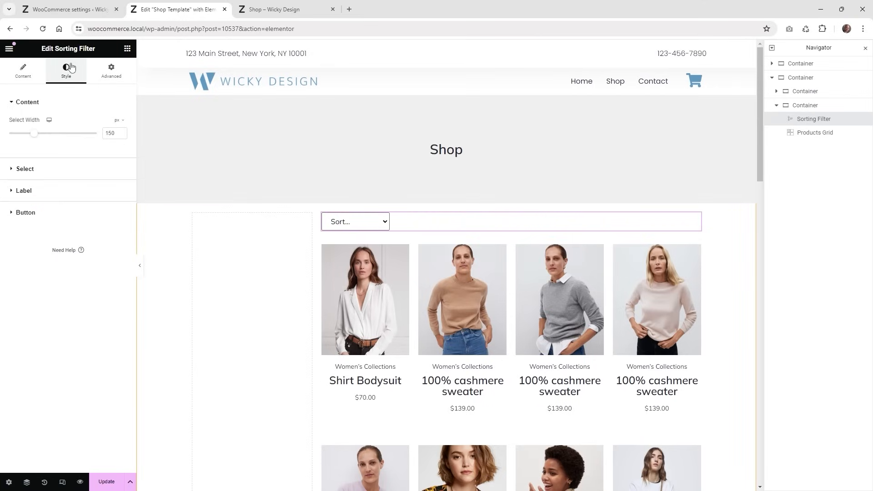
{"action": "left_click", "coordinate": [64, 170]}
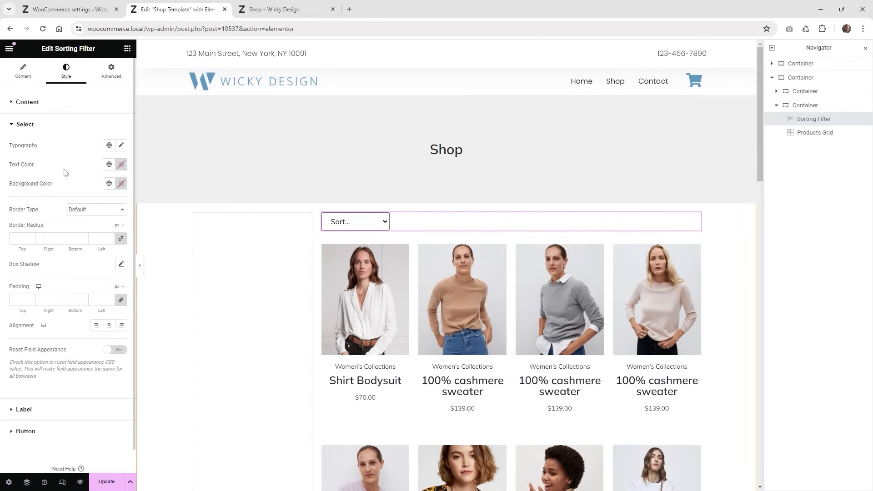
{"action": "left_click", "coordinate": [122, 326]}
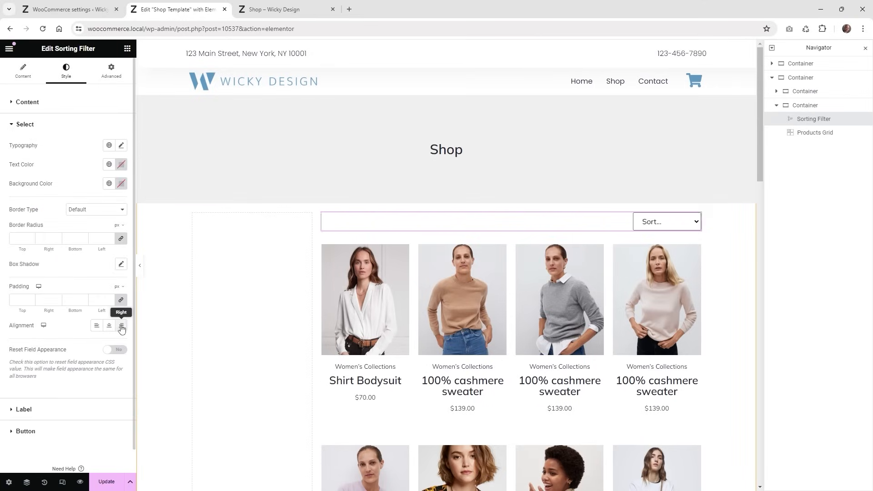
Set the sorting filter to apply to the JetWooBuilder Products Grid.
{"action": "left_click", "coordinate": [356, 212]}
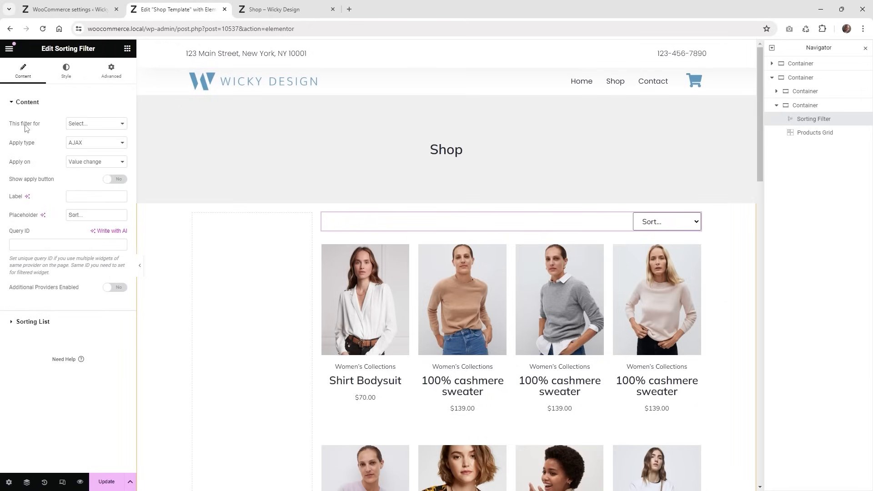
{"action": "left_click", "coordinate": [85, 125]}
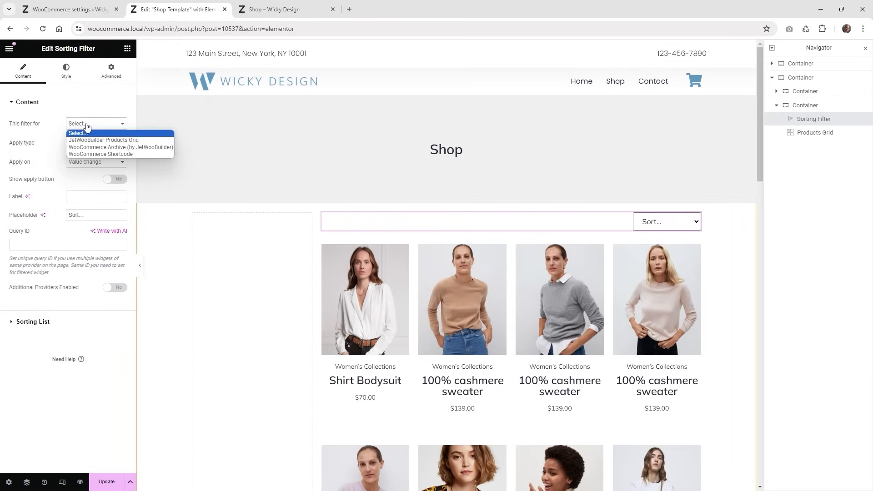
{"action": "left_click", "coordinate": [135, 141]}
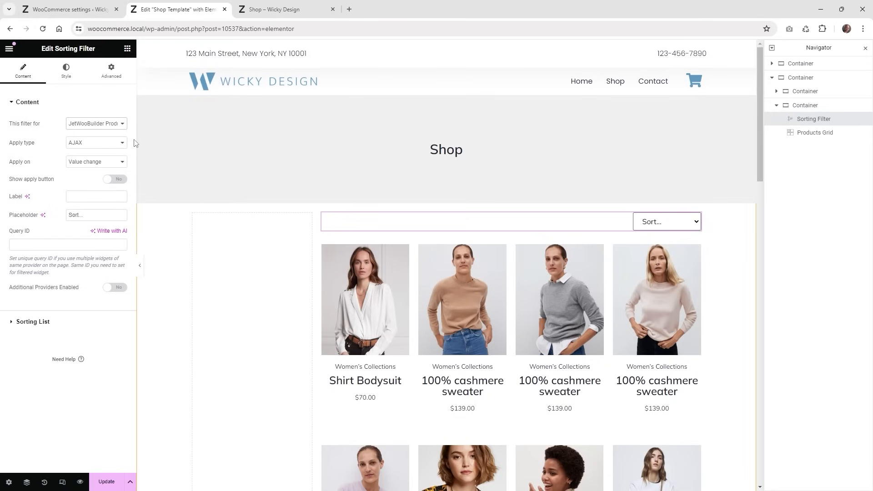
Review the sorting filter's Apply type and Apply on options, and switch its apply button on and off again.
{"action": "left_click", "coordinate": [93, 146]}
{"action": "left_click", "coordinate": [93, 145]}
{"action": "left_click", "coordinate": [82, 162]}
{"action": "left_click", "coordinate": [82, 163]}
{"action": "left_click", "coordinate": [115, 181]}
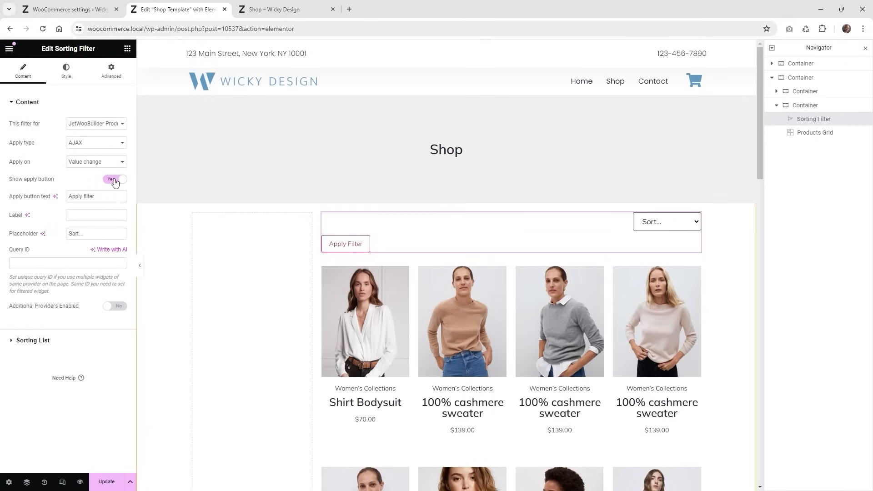
{"action": "left_click", "coordinate": [116, 180]}
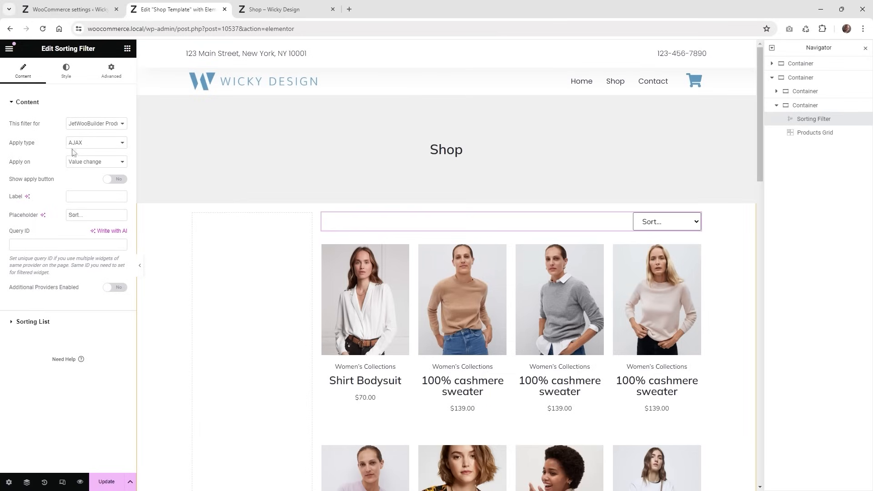
Remove the first three entries from the filter's sorting list and open the remaining "By date from highest to lowest" entry.
{"action": "left_click", "coordinate": [40, 324]}
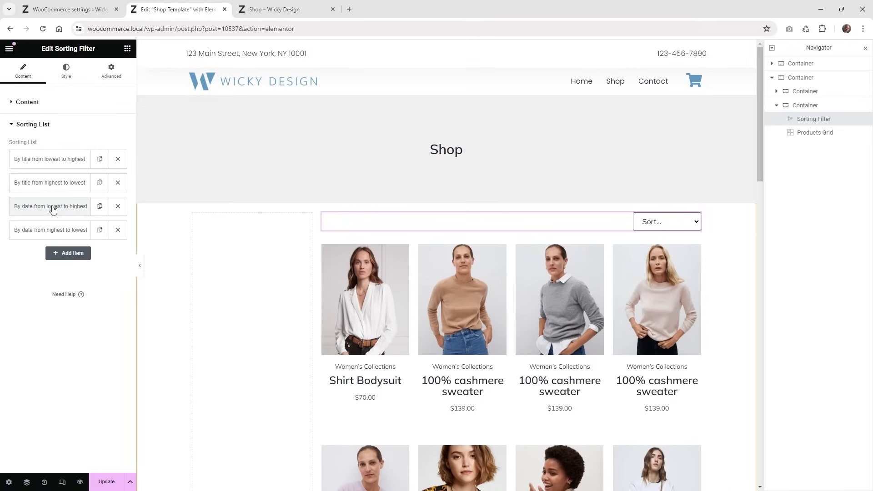
{"action": "left_click", "coordinate": [118, 164]}
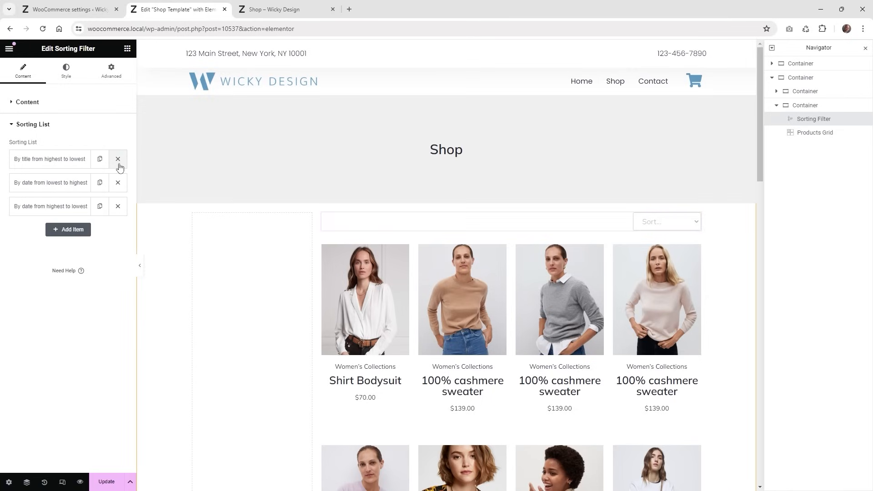
{"action": "left_click", "coordinate": [118, 163]}
{"action": "left_click", "coordinate": [118, 163]}
{"action": "left_click", "coordinate": [43, 160]}
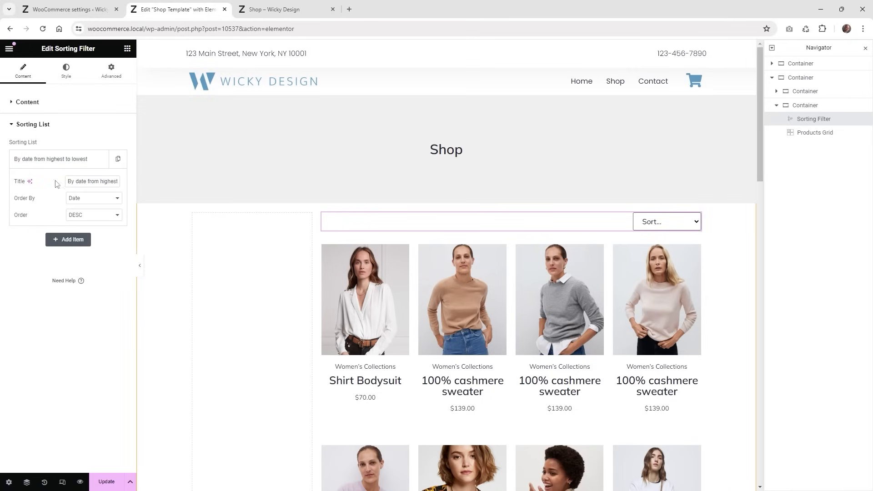
Retitle the remaining sorting entry "Oldest first" and order it by Date in ASC order.
{"action": "triple_click", "coordinate": [94, 182]}
{"action": "type", "text": "Oldest fi"}
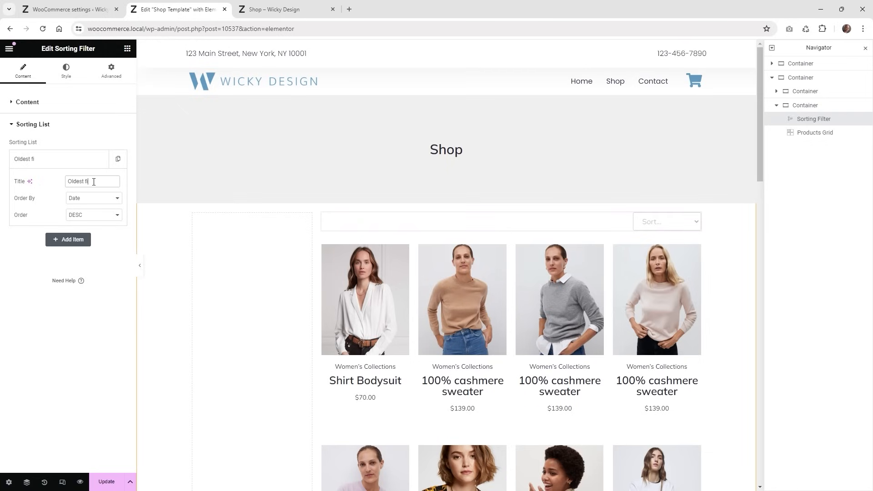
{"action": "type", "text": "rst"}
{"action": "left_click", "coordinate": [98, 200]}
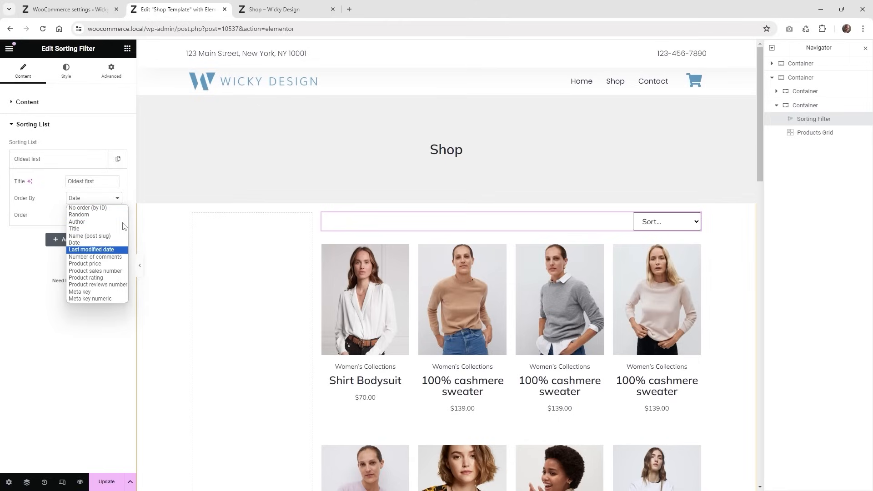
{"action": "left_click", "coordinate": [101, 243]}
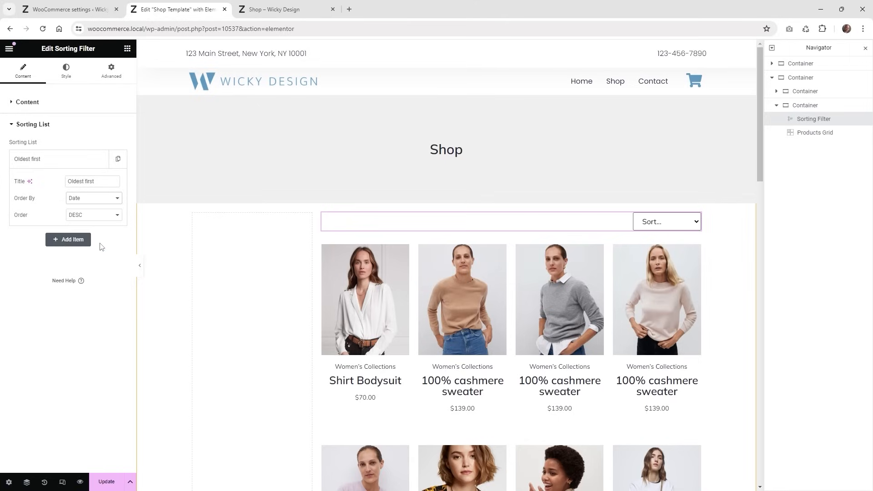
{"action": "left_click", "coordinate": [92, 216]}
{"action": "left_click", "coordinate": [93, 226]}
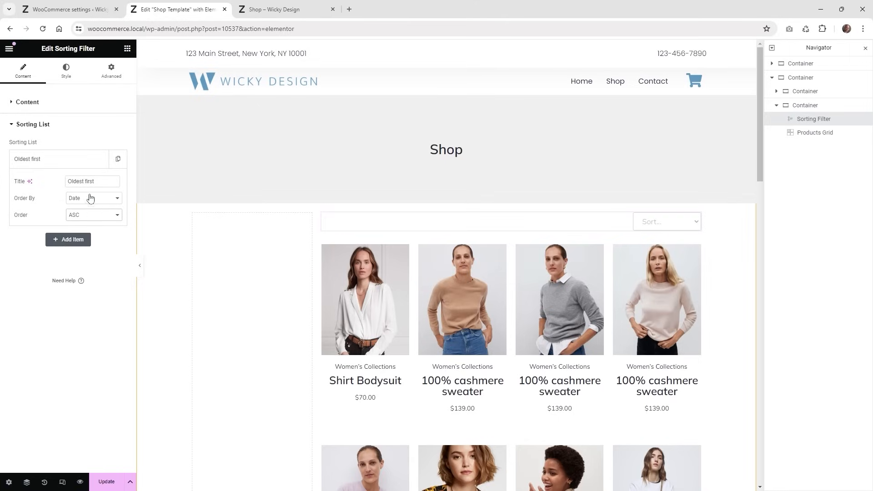
{"action": "left_click", "coordinate": [55, 160]}
Add a "Newest first" sorting entry ordered by Date in DESC order and save the template.
{"action": "left_click", "coordinate": [69, 184]}
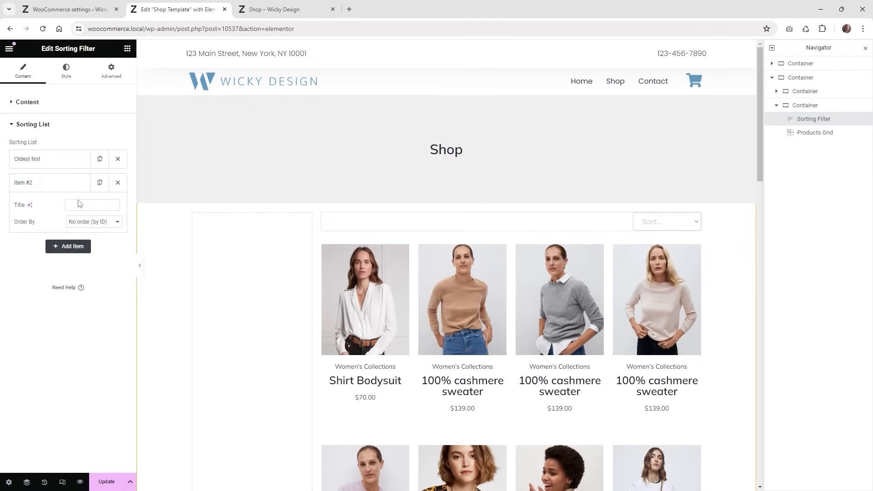
{"action": "left_click", "coordinate": [88, 207]}
{"action": "type", "text": "New"}
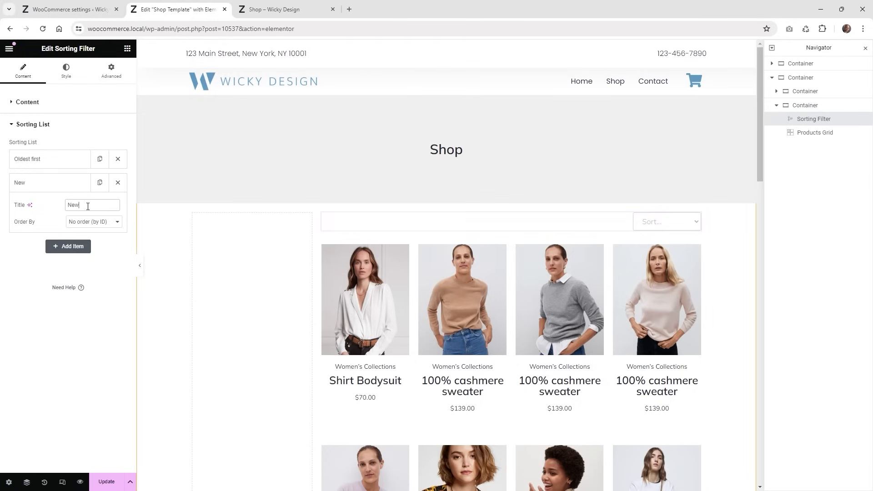
{"action": "type", "text": "est first"}
{"action": "left_click", "coordinate": [92, 222]}
{"action": "left_click", "coordinate": [86, 267]}
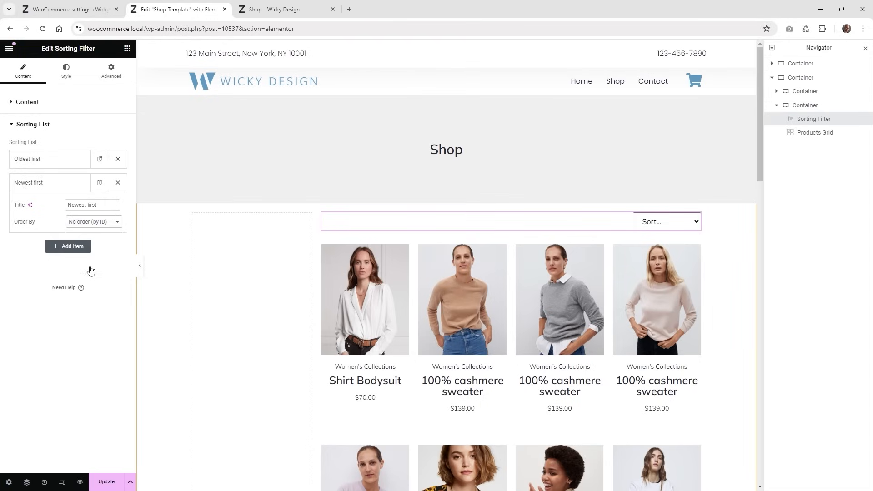
{"action": "left_click", "coordinate": [104, 239]}
{"action": "left_click", "coordinate": [99, 254]}
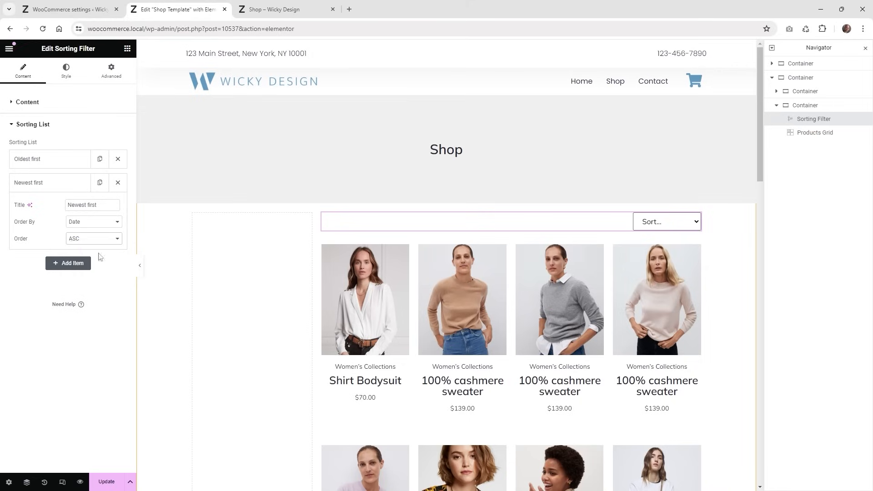
{"action": "left_click", "coordinate": [55, 183]}
{"action": "left_click", "coordinate": [108, 483]}
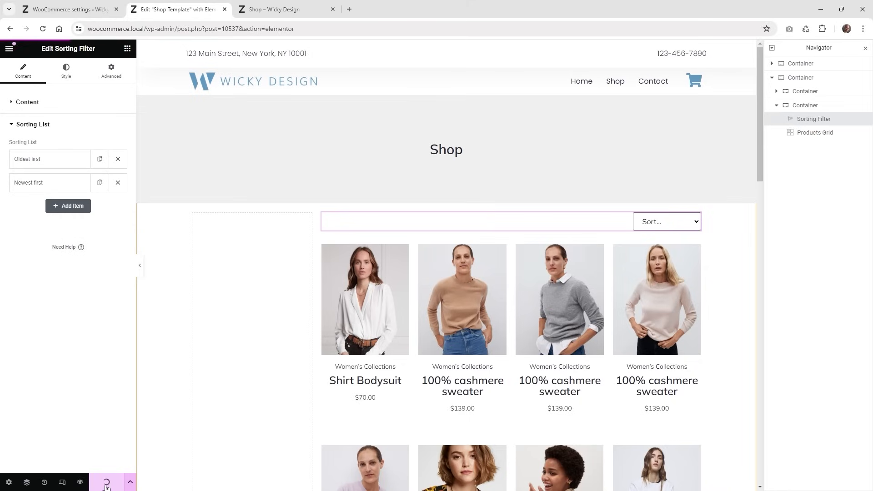
Reload the live shop page and test the sorting with "Oldest first" and "Newest first".
{"action": "left_click", "coordinate": [273, 9]}
{"action": "left_click", "coordinate": [41, 31]}
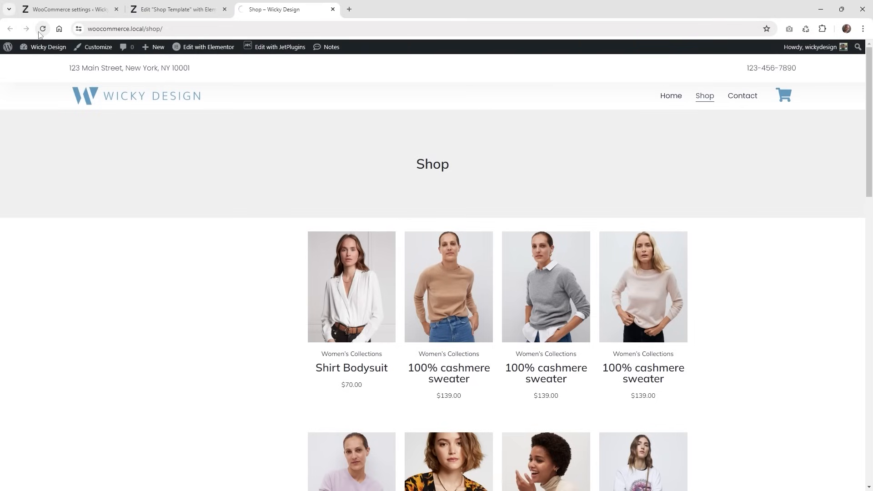
{"action": "left_click", "coordinate": [680, 236]}
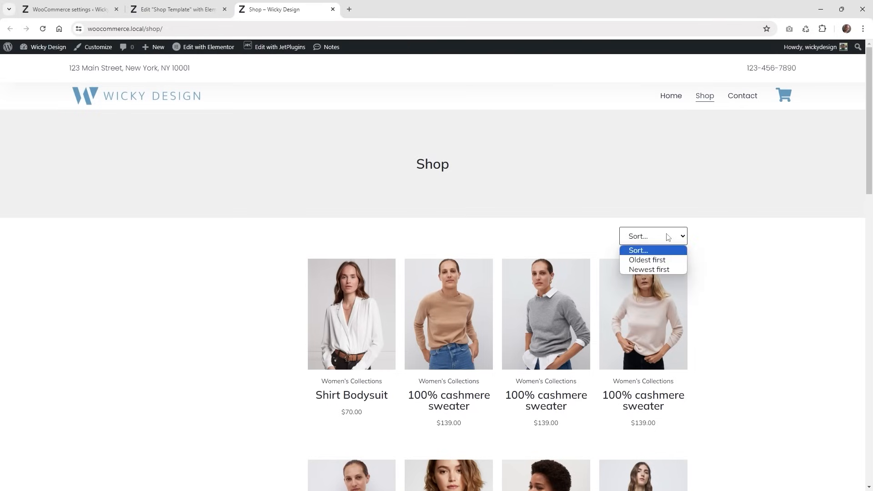
{"action": "left_click", "coordinate": [663, 259]}
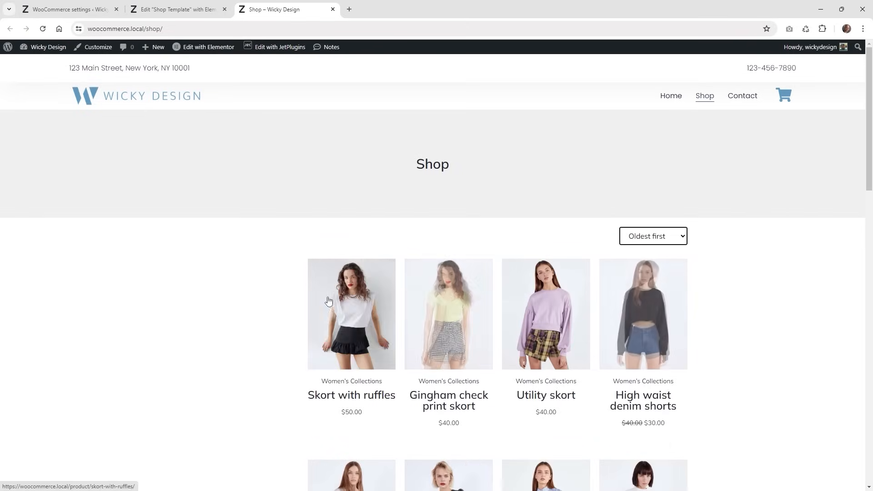
{"action": "left_click", "coordinate": [663, 237]}
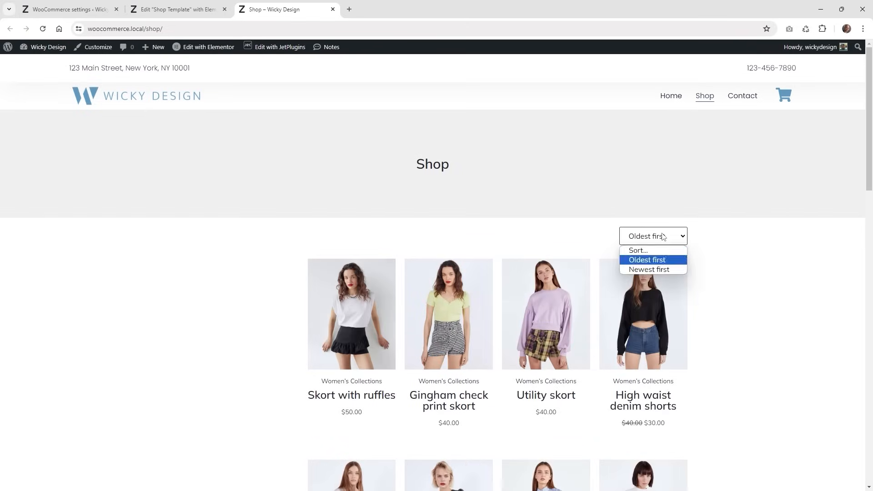
{"action": "left_click", "coordinate": [655, 269]}
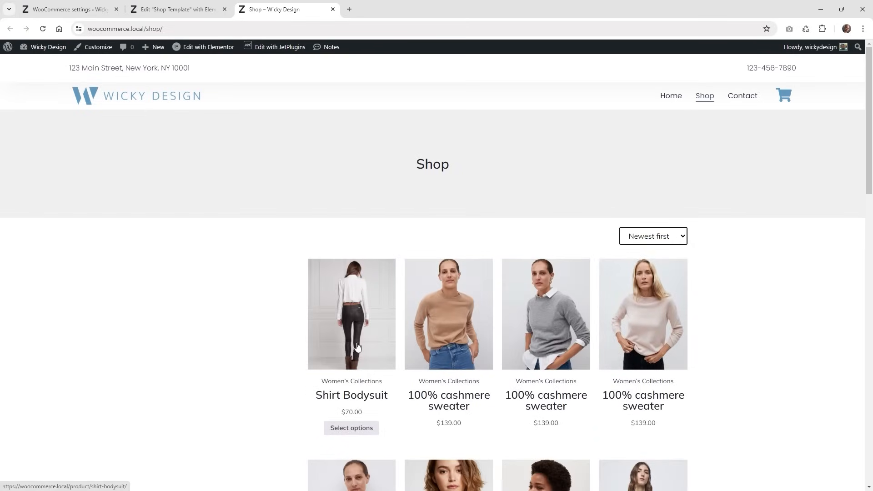
Return to the Elementor shop template and add an "A-Z" sorting entry ordered by Title.
{"action": "left_click", "coordinate": [181, 9]}
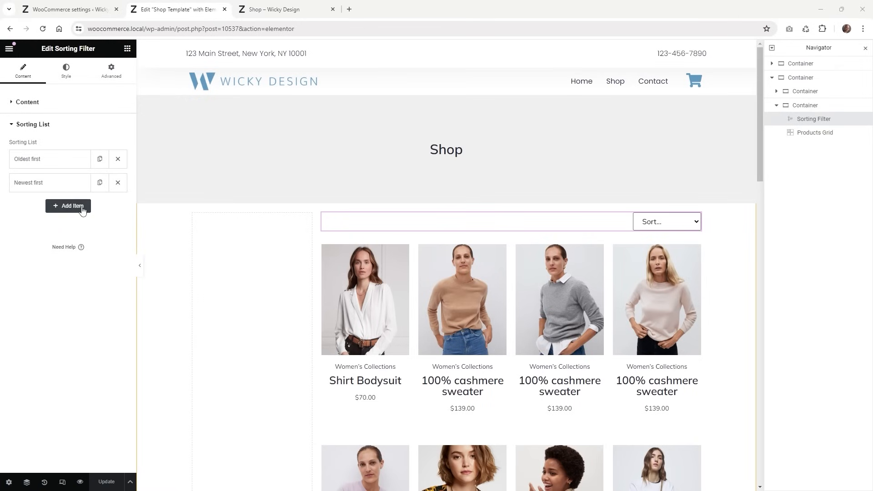
{"action": "left_click", "coordinate": [68, 206]}
{"action": "left_click", "coordinate": [83, 229]}
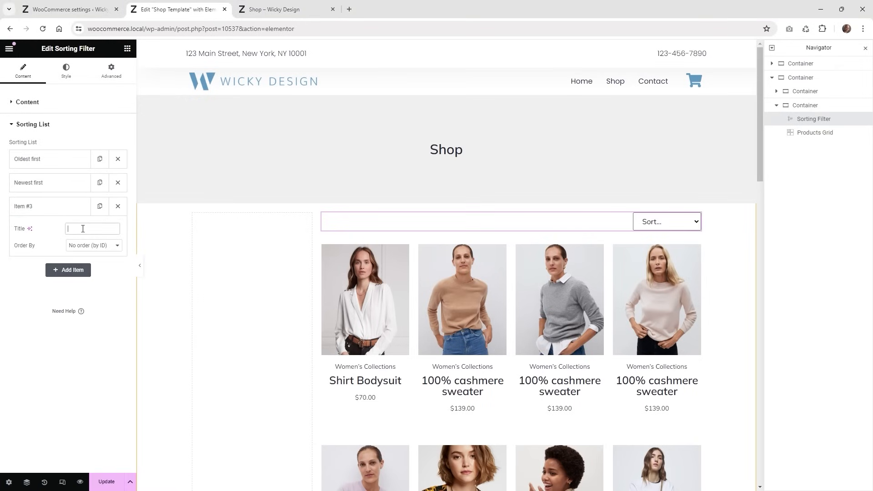
{"action": "type", "text": "A-Z"}
{"action": "left_click", "coordinate": [100, 245]}
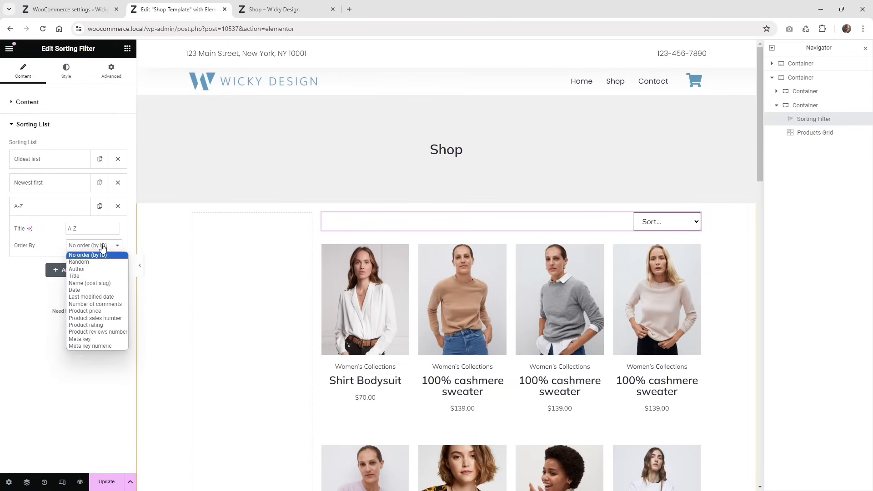
{"action": "left_click", "coordinate": [80, 277]}
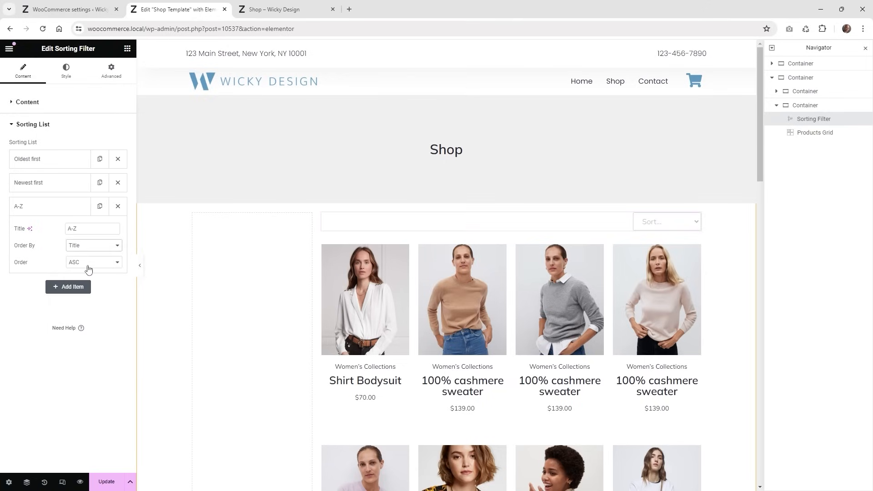
{"action": "left_click", "coordinate": [64, 205]}
Add a "Z-A" sorting entry ordered by Title in DESC order and save the template.
{"action": "left_click", "coordinate": [73, 230]}
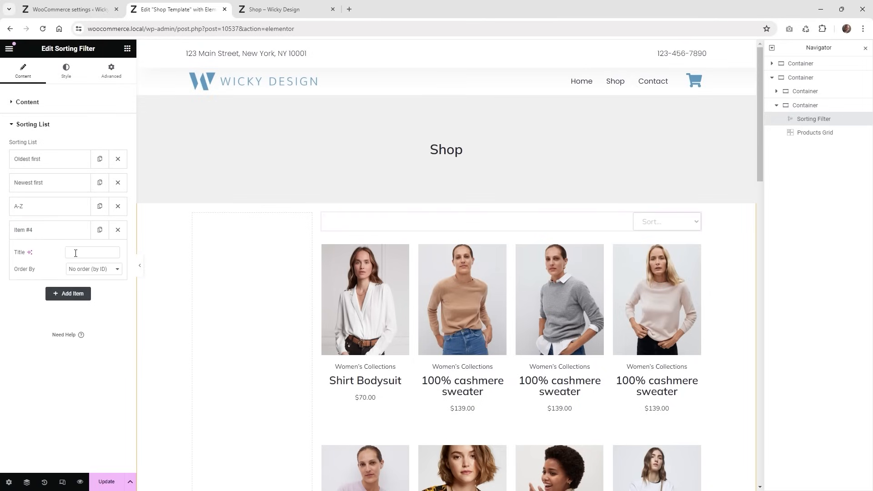
{"action": "type", "text": "Z"}
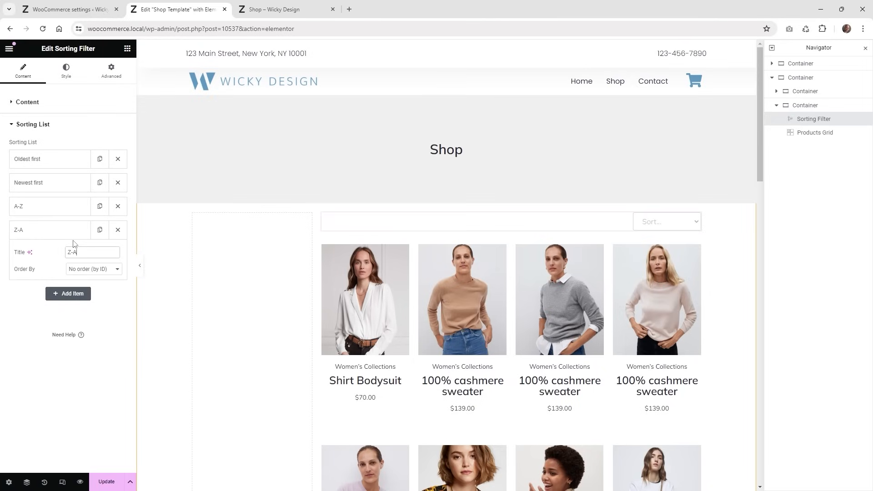
{"action": "type", "text": "-A"}
{"action": "left_click", "coordinate": [94, 269]}
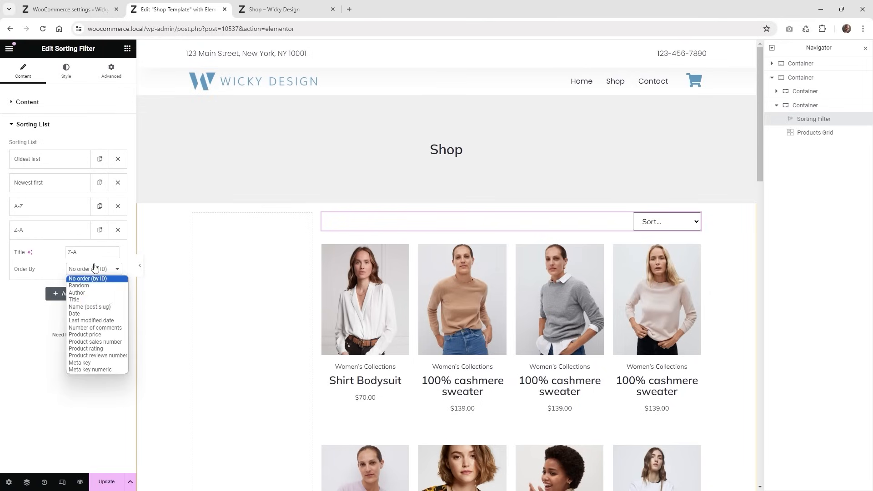
{"action": "left_click", "coordinate": [91, 300]}
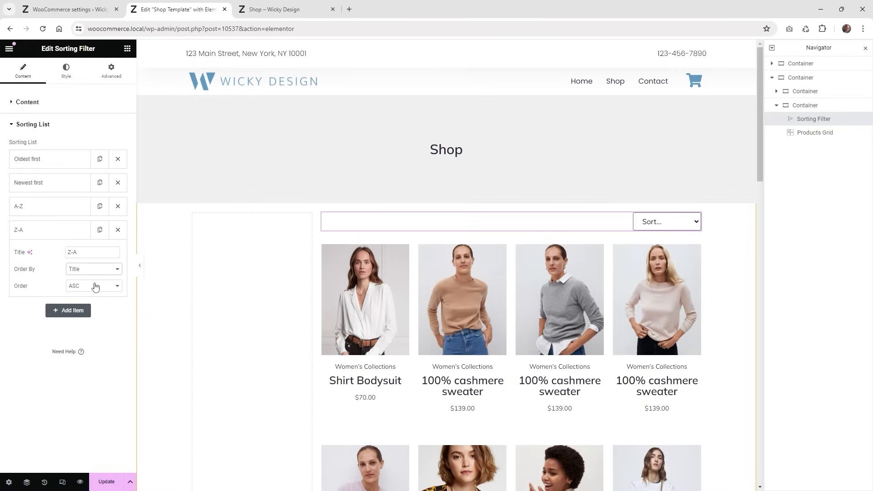
{"action": "left_click", "coordinate": [95, 286]}
{"action": "left_click", "coordinate": [97, 302]}
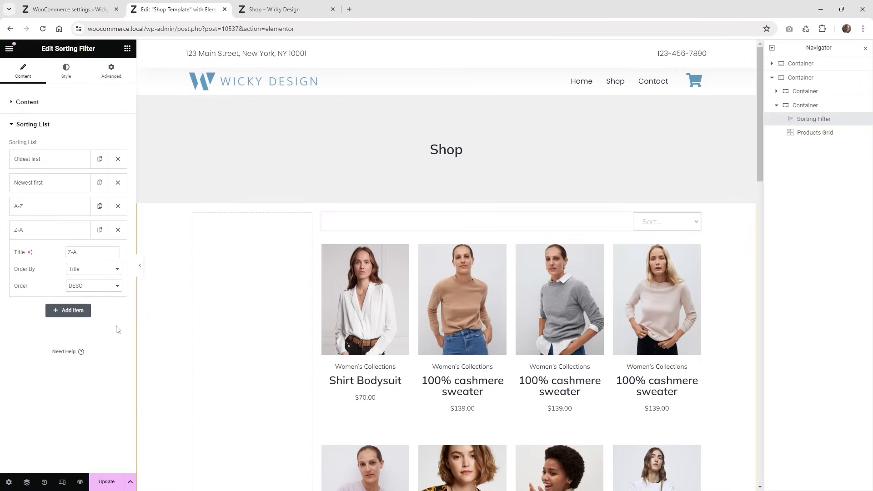
{"action": "left_click", "coordinate": [106, 482]}
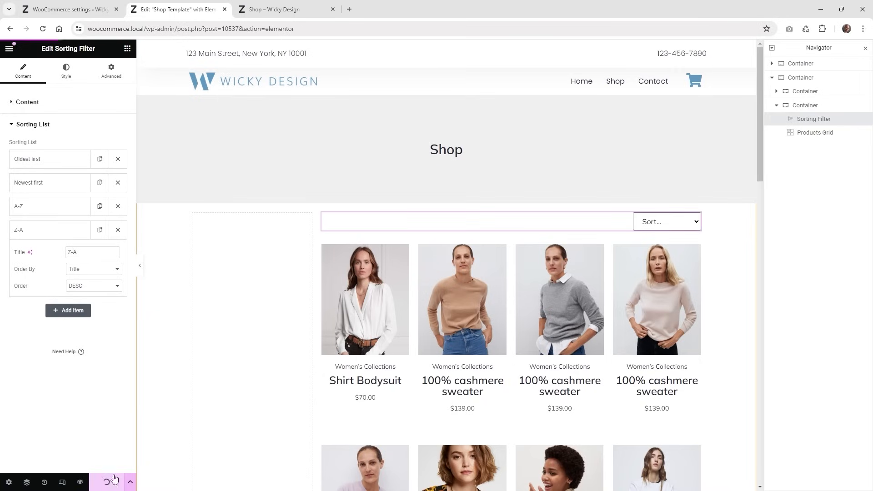
Reload the live shop page, sort the products by "A-Z" and check the order of the titles down the grid.
{"action": "left_click", "coordinate": [284, 5]}
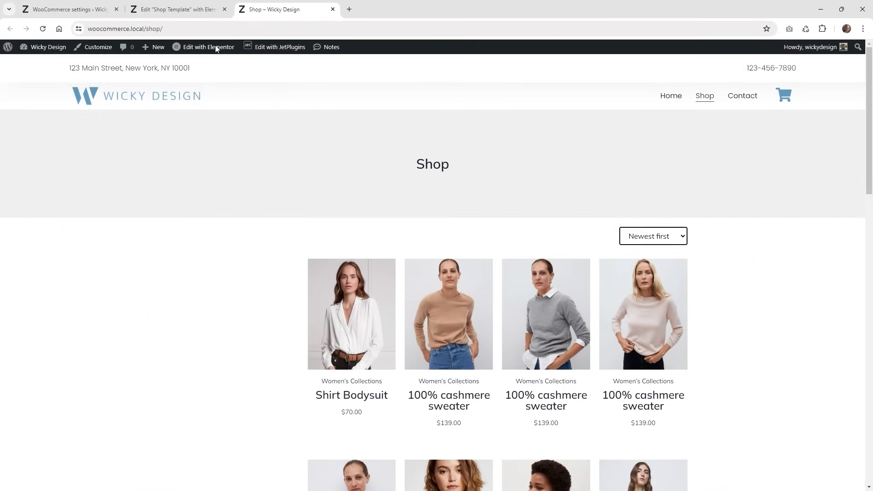
{"action": "left_click", "coordinate": [43, 30]}
{"action": "left_click", "coordinate": [678, 236]}
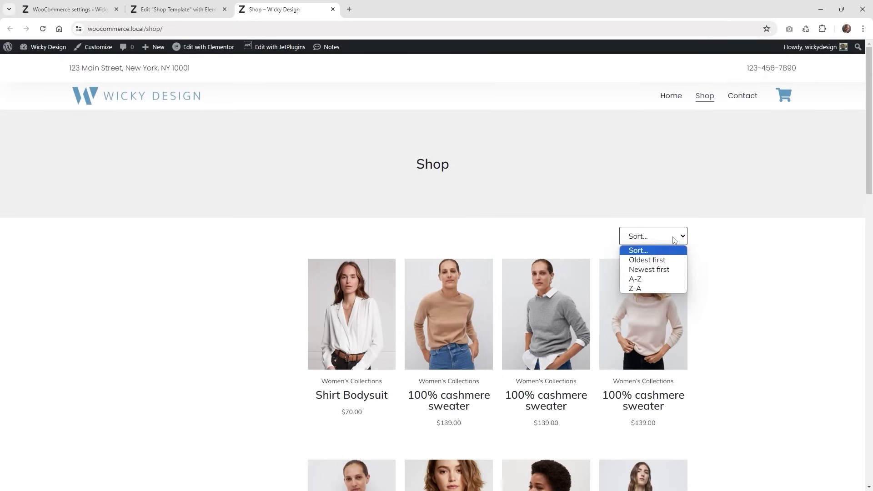
{"action": "left_click", "coordinate": [660, 279]}
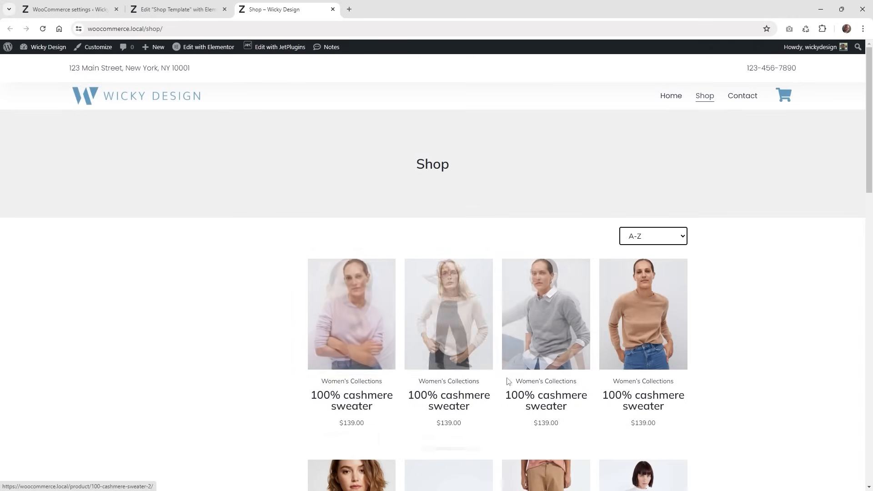
{"action": "scroll", "coordinate": [508, 382], "scroll_direction": "down", "scroll_amount": 5}
{"action": "scroll", "coordinate": [560, 335], "scroll_direction": "down", "scroll_amount": 3}
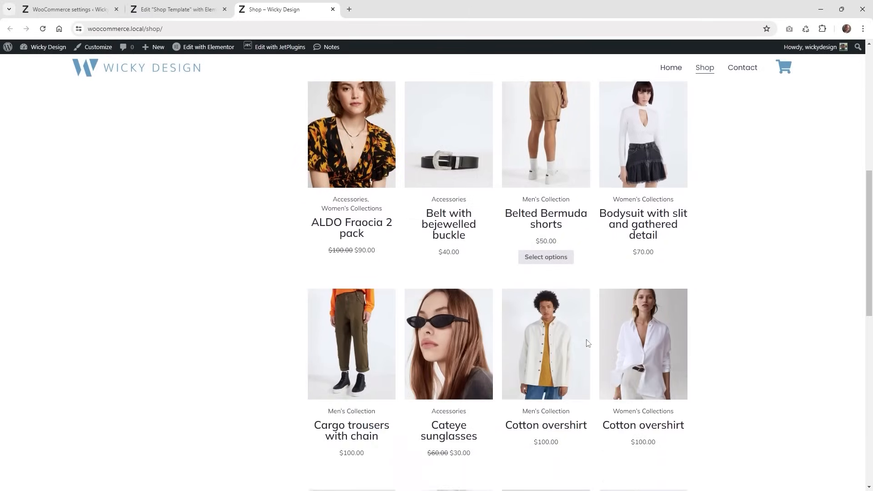
{"action": "scroll", "coordinate": [587, 344], "scroll_direction": "up", "scroll_amount": 10}
Sort the shop products by "Z-A" and check the title order in the first rows.
{"action": "left_click", "coordinate": [663, 240]}
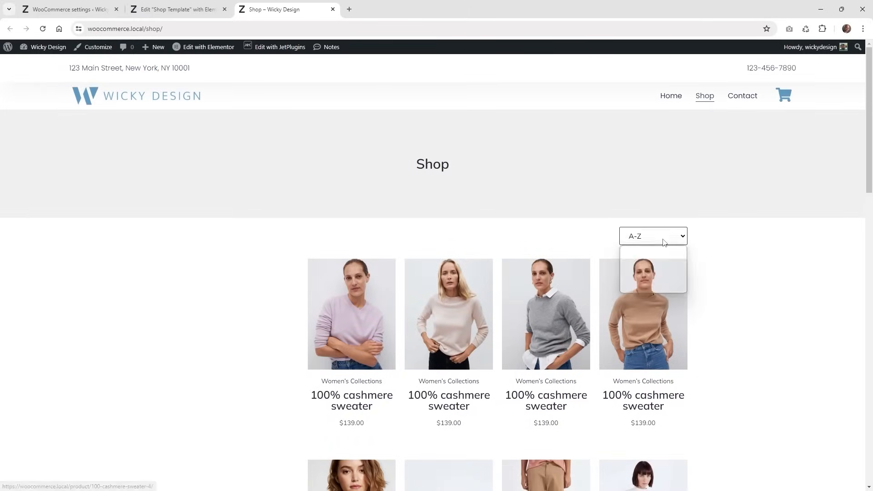
{"action": "left_click", "coordinate": [646, 290]}
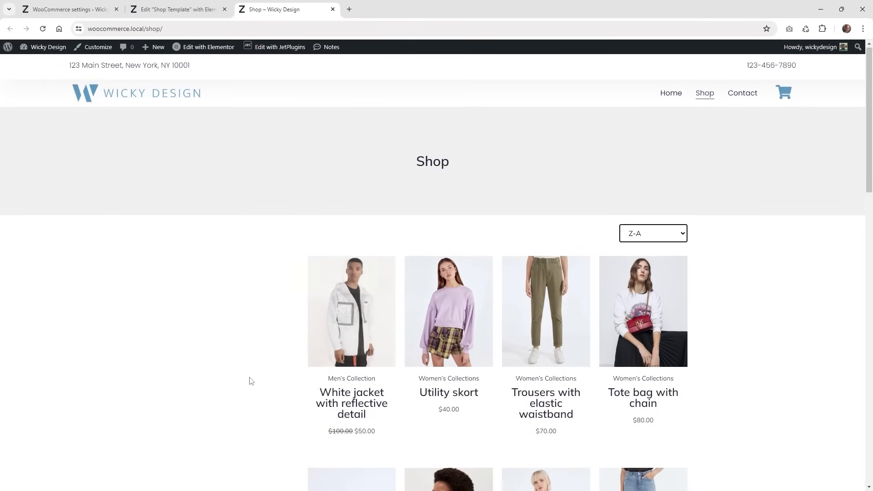
{"action": "scroll", "coordinate": [252, 381], "scroll_direction": "down", "scroll_amount": 2}
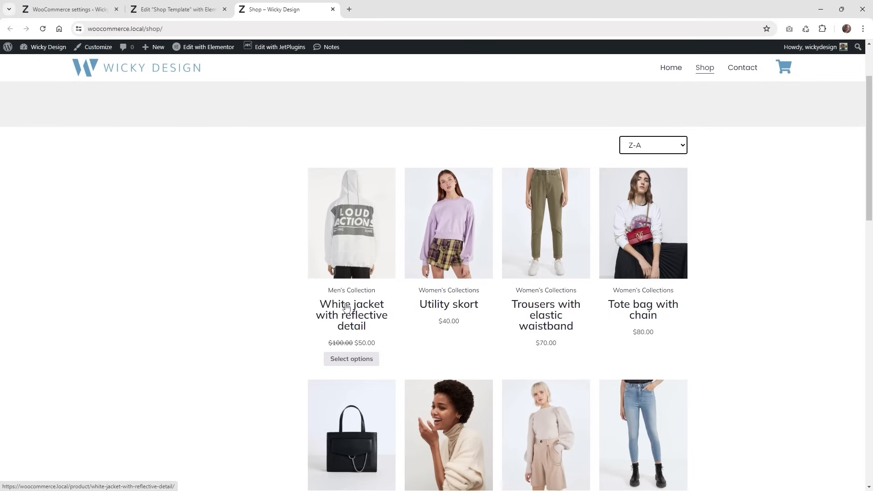
{"action": "scroll", "coordinate": [499, 311], "scroll_direction": "up", "scroll_amount": 2}
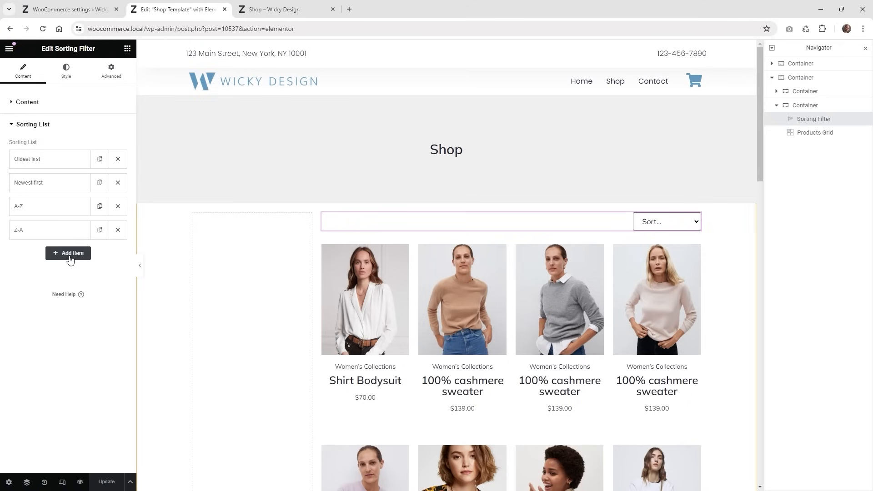
Add a "Top rated first" sorting entry ordered by Product sales number in DESC order and save the template.
{"action": "left_click", "coordinate": [70, 254]}
{"action": "left_click", "coordinate": [81, 277]}
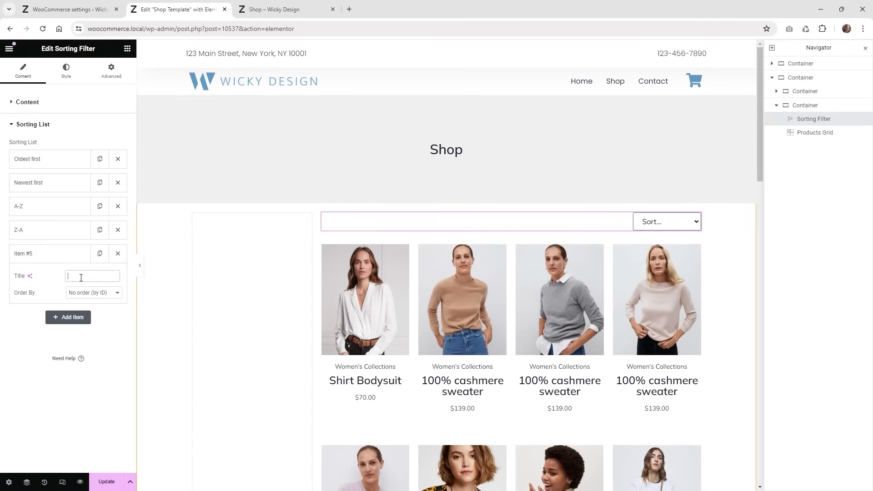
{"action": "type", "text": "Top rated first"}
{"action": "left_click", "coordinate": [81, 294]}
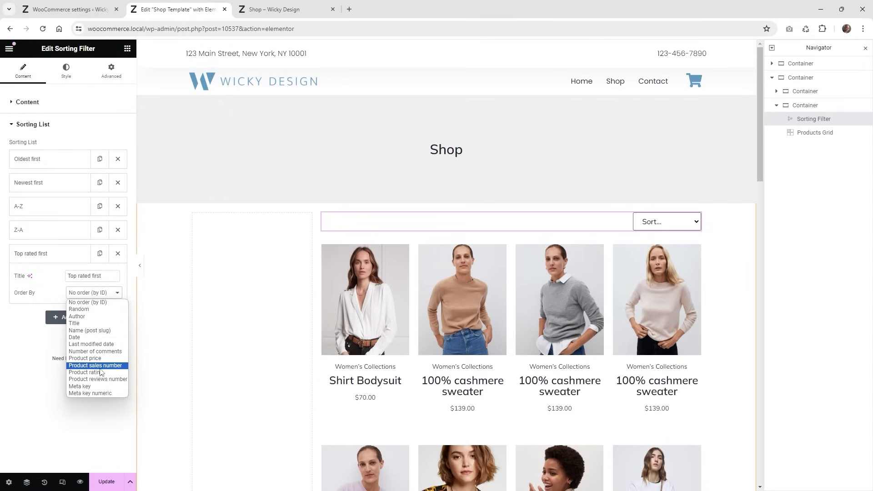
{"action": "left_click", "coordinate": [97, 366]}
{"action": "left_click", "coordinate": [101, 310]}
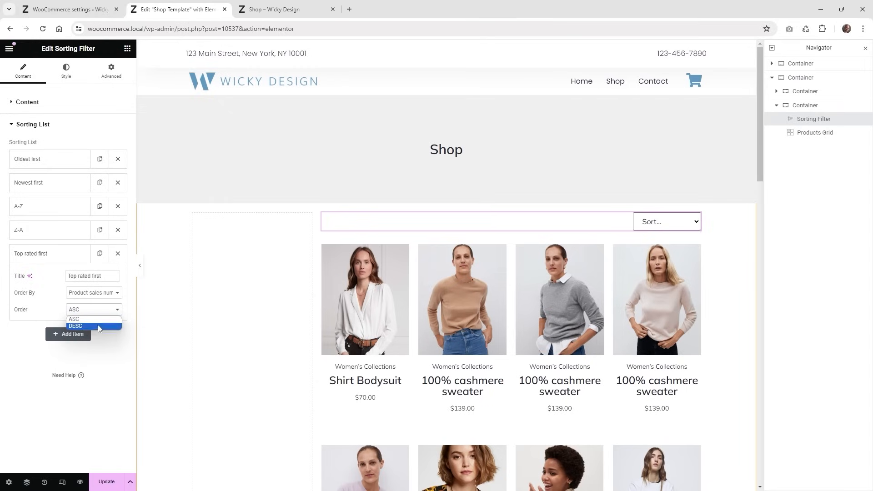
{"action": "left_click", "coordinate": [98, 326]}
{"action": "left_click", "coordinate": [106, 483]}
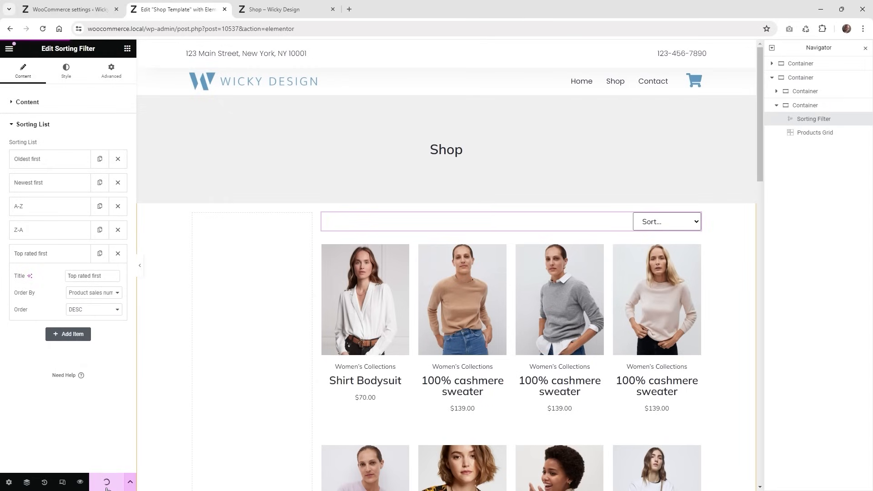
Reload the live shop page, sort the products by "Top rated first" and check the resulting grid.
{"action": "left_click", "coordinate": [278, 10]}
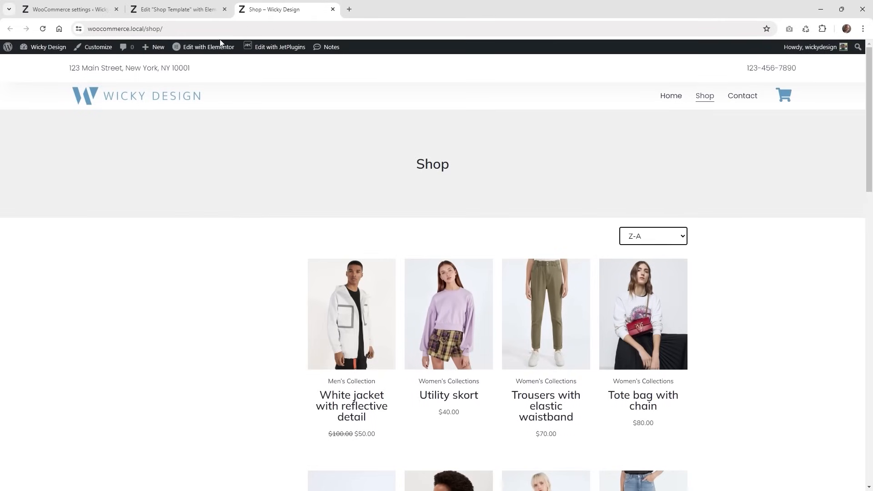
{"action": "left_click", "coordinate": [44, 29]}
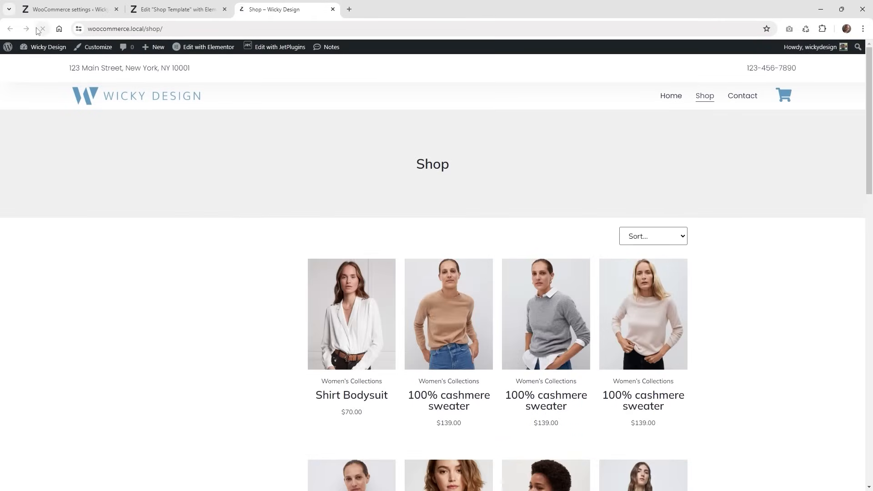
{"action": "left_click", "coordinate": [667, 241]}
{"action": "left_click", "coordinate": [654, 298]}
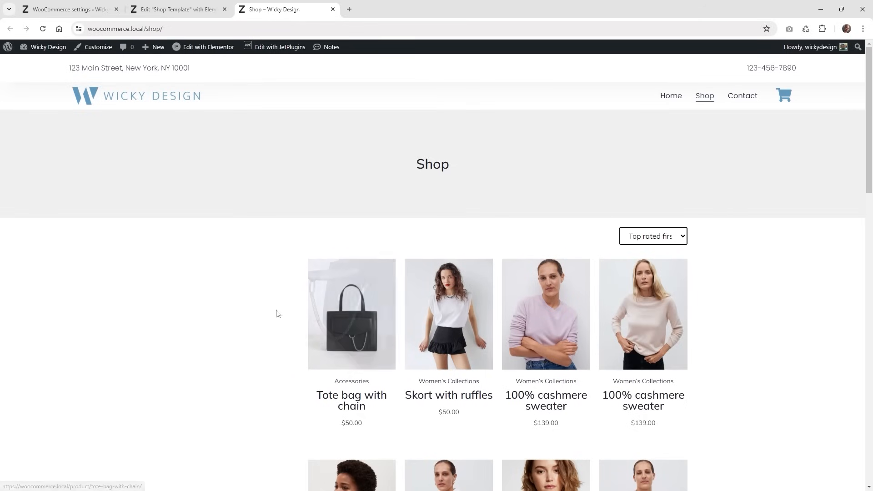
{"action": "scroll", "coordinate": [719, 314], "scroll_direction": "down", "scroll_amount": 5}
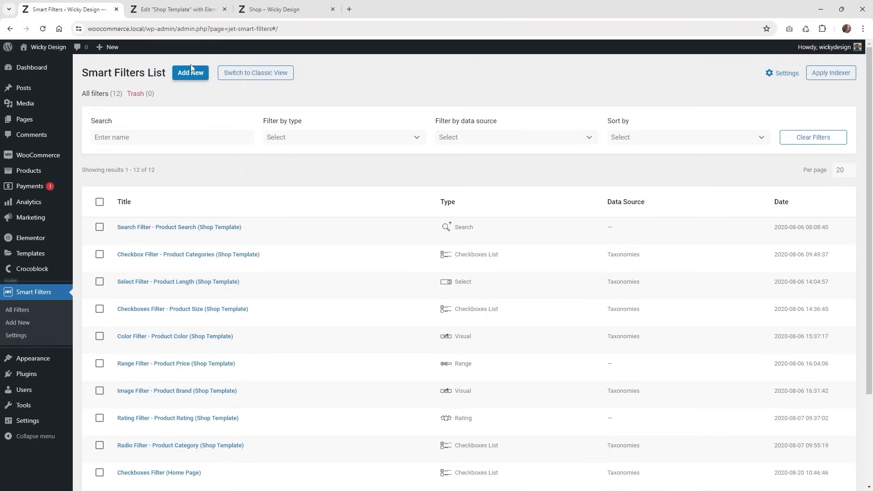
Open the product search filter for the shop template and review its name, search source, placeholder and label settings.
{"action": "left_click", "coordinate": [156, 228]}
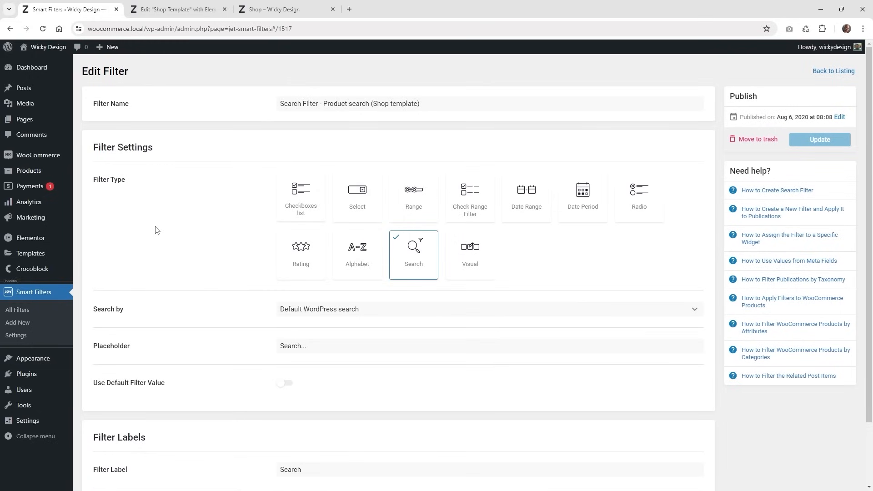
{"action": "left_click", "coordinate": [328, 105]}
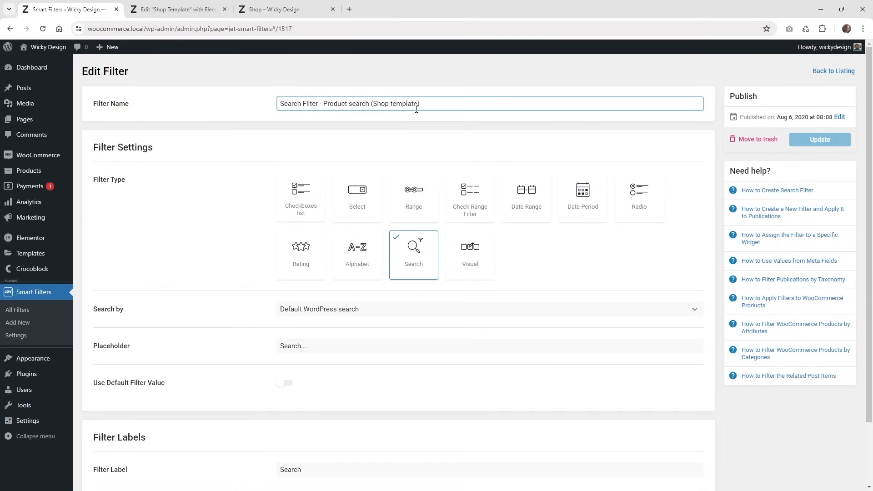
{"action": "left_click_drag", "start_coordinate": [418, 104], "coordinate": [373, 104]}
{"action": "left_click", "coordinate": [384, 311]}
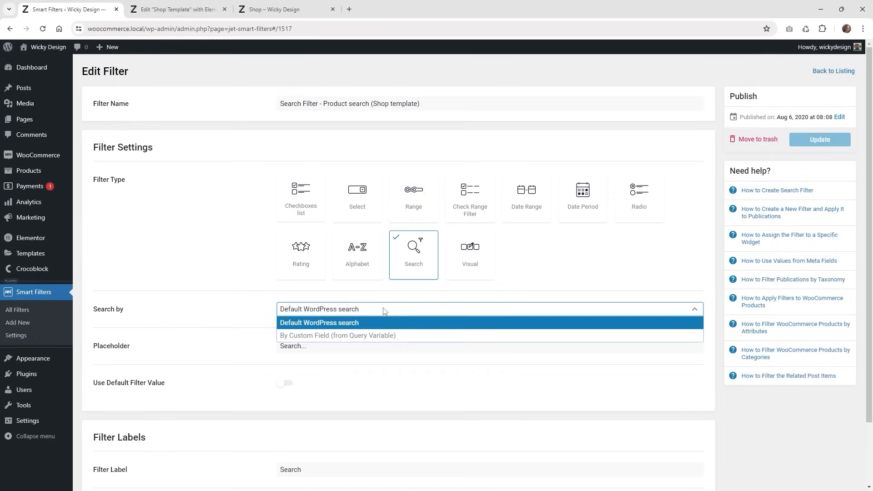
{"action": "left_click", "coordinate": [282, 328]}
{"action": "left_click", "coordinate": [324, 345]}
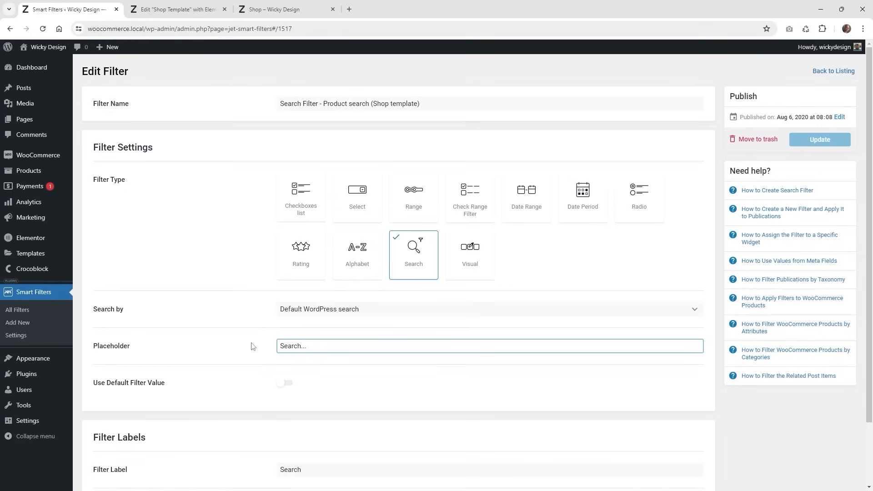
{"action": "scroll", "coordinate": [253, 347], "scroll_direction": "down", "scroll_amount": 2}
{"action": "left_click", "coordinate": [304, 396]}
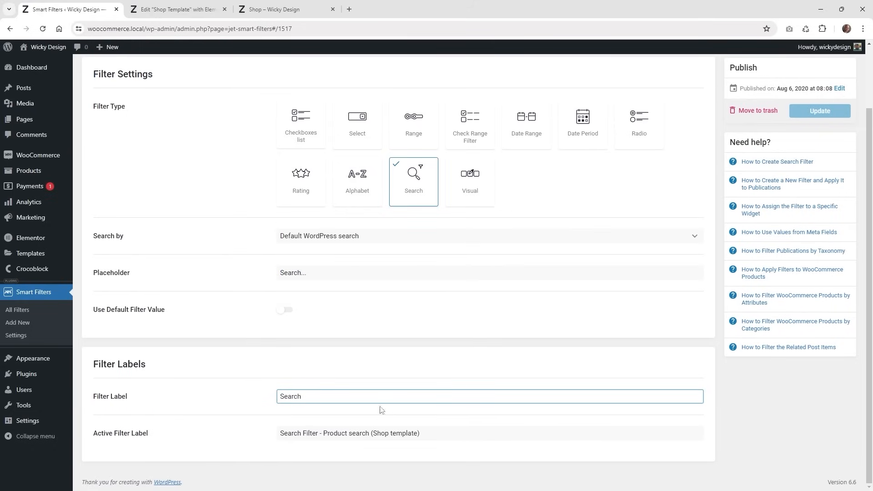
{"action": "scroll", "coordinate": [325, 371], "scroll_direction": "up", "scroll_amount": 2}
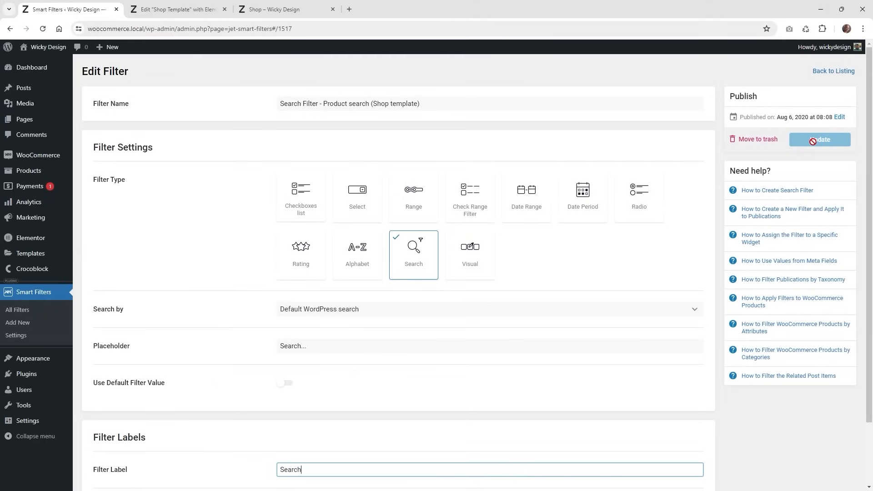
Open the product price range filter from the Smart Filters list and examine its name and dynamic min/max options.
{"action": "left_click", "coordinate": [28, 296]}
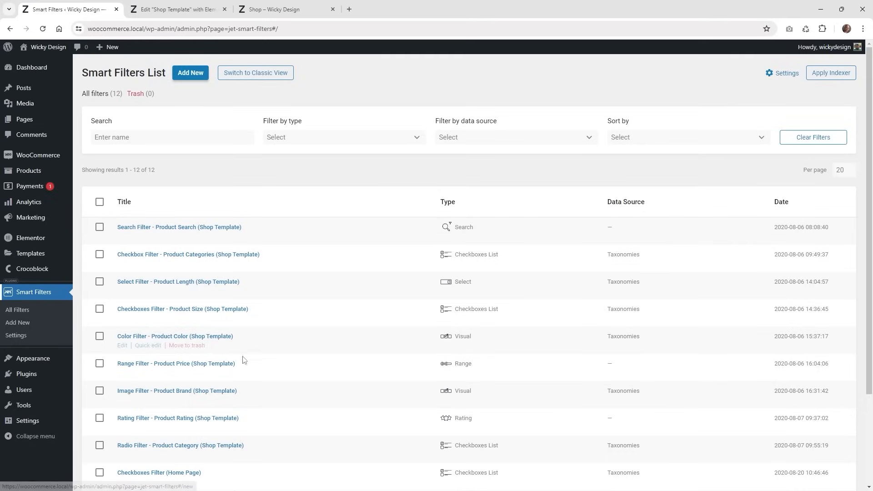
{"action": "left_click", "coordinate": [191, 363]}
{"action": "left_click_drag", "start_coordinate": [429, 106], "coordinate": [389, 103]}
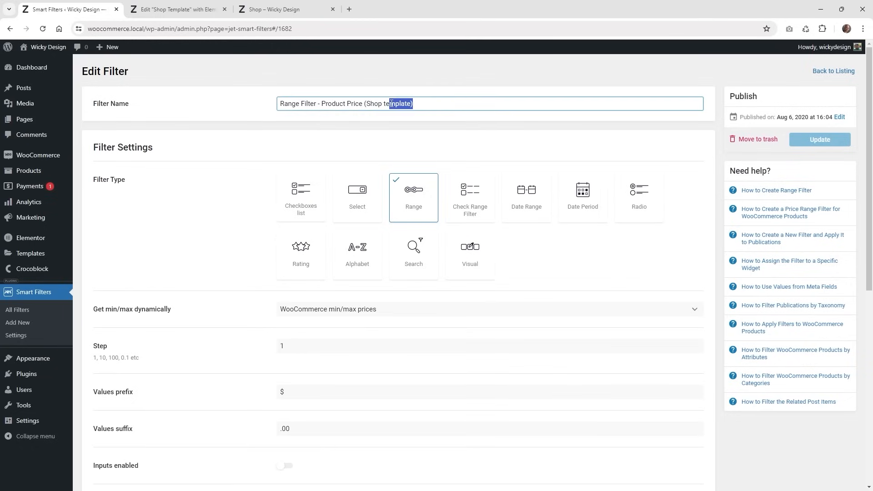
{"action": "left_click", "coordinate": [382, 104]}
{"action": "left_click_drag", "start_coordinate": [310, 104], "coordinate": [299, 104]}
{"action": "left_click", "coordinate": [299, 104]}
{"action": "left_click", "coordinate": [221, 265]}
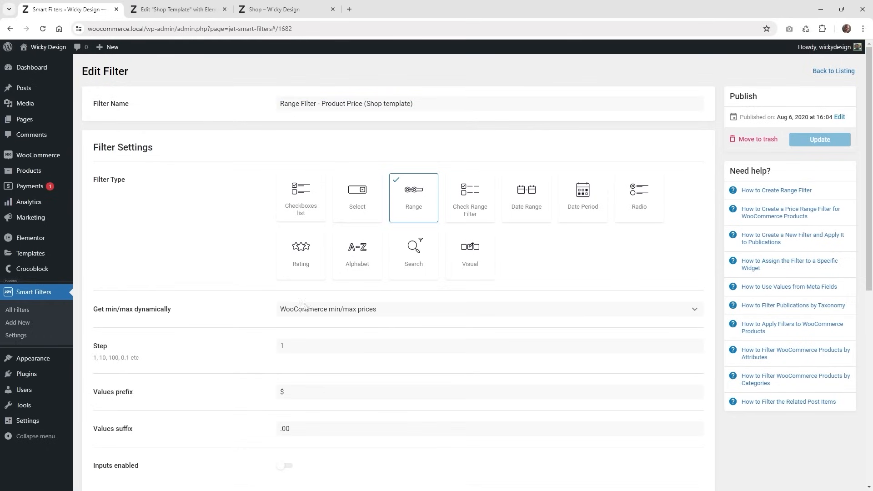
{"action": "left_click", "coordinate": [313, 311]}
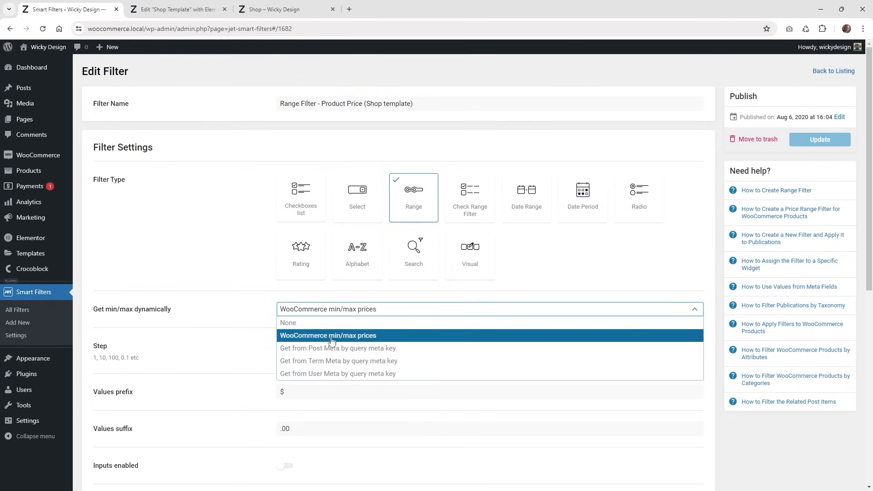
{"action": "left_click", "coordinate": [223, 302]}
Review the price range filter's step, values prefix and values suffix settings.
{"action": "scroll", "coordinate": [232, 300], "scroll_direction": "down", "scroll_amount": 1}
{"action": "left_click", "coordinate": [300, 297]}
{"action": "scroll", "coordinate": [305, 296], "scroll_direction": "down", "scroll_amount": 1}
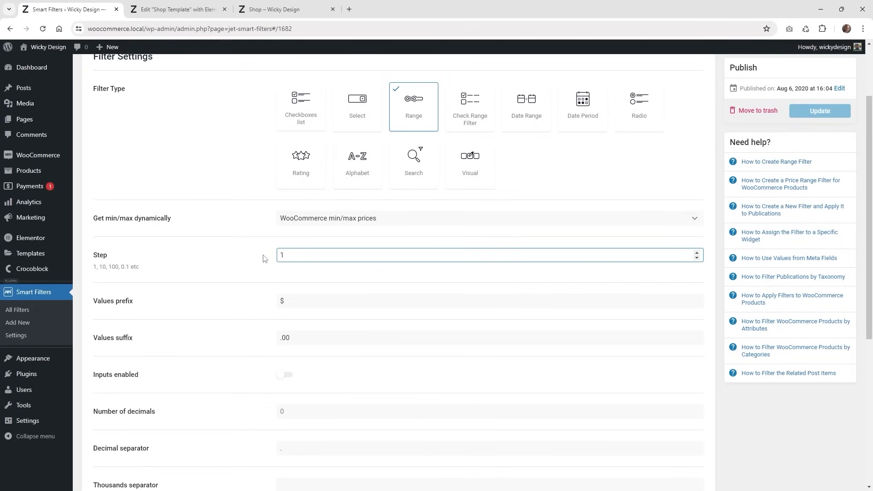
{"action": "scroll", "coordinate": [124, 302], "scroll_direction": "down", "scroll_amount": 1}
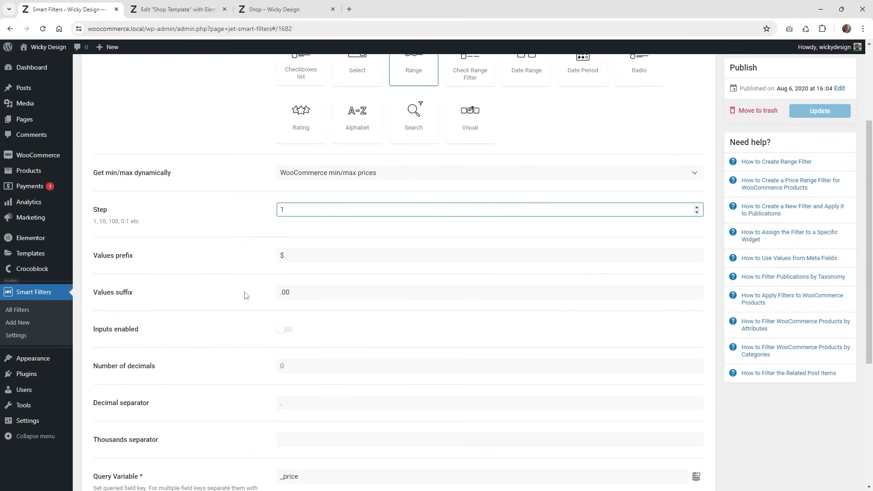
{"action": "left_click", "coordinate": [297, 258]}
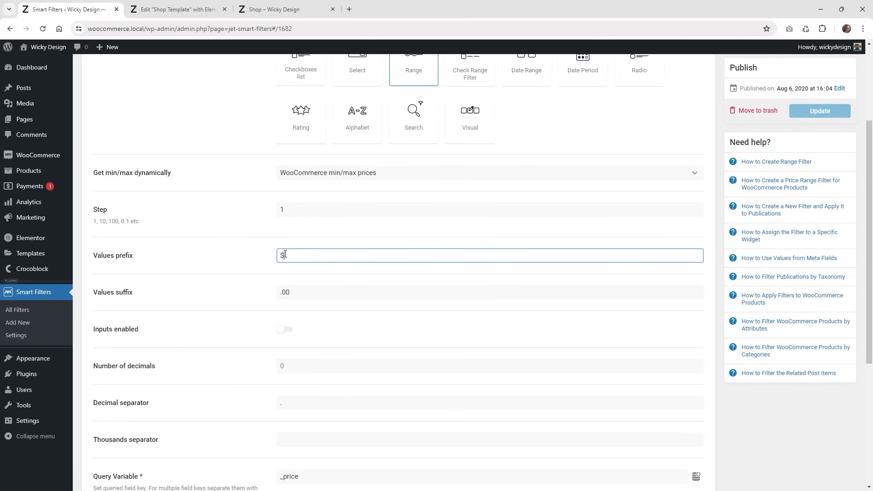
{"action": "left_click_drag", "start_coordinate": [285, 255], "coordinate": [276, 256]}
{"action": "left_click", "coordinate": [287, 255]}
{"action": "left_click", "coordinate": [302, 294]}
{"action": "left_click_drag", "start_coordinate": [302, 294], "coordinate": [279, 293]}
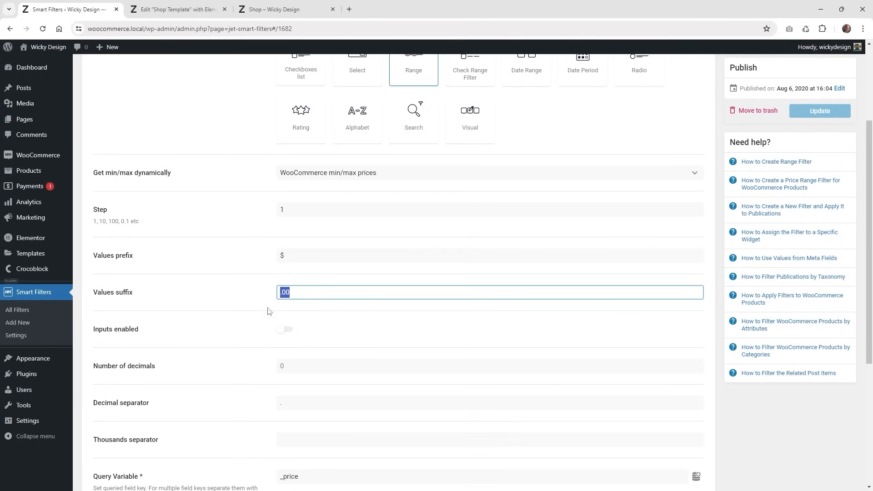
{"action": "left_click", "coordinate": [253, 310]}
Examine the price range filter's query variable, its available WooCommerce variables and the filter labels.
{"action": "scroll", "coordinate": [244, 315], "scroll_direction": "down", "scroll_amount": 1}
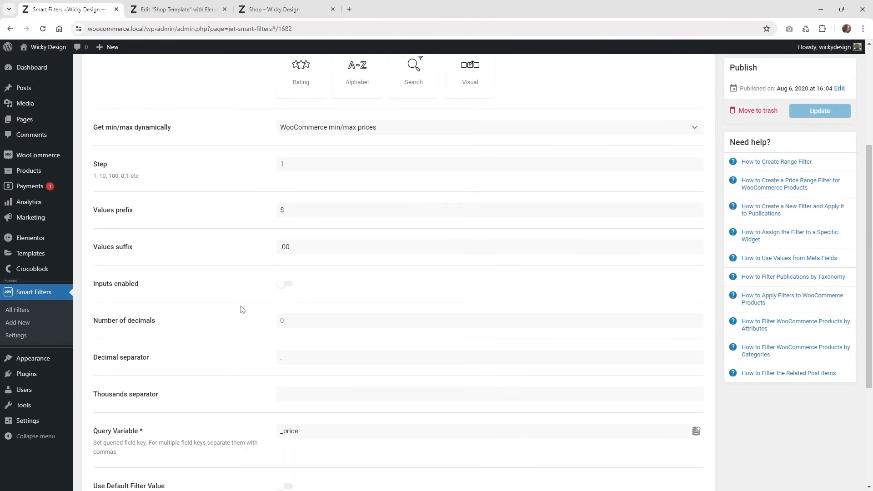
{"action": "scroll", "coordinate": [243, 310], "scroll_direction": "down", "scroll_amount": 3}
{"action": "left_click", "coordinate": [685, 295]}
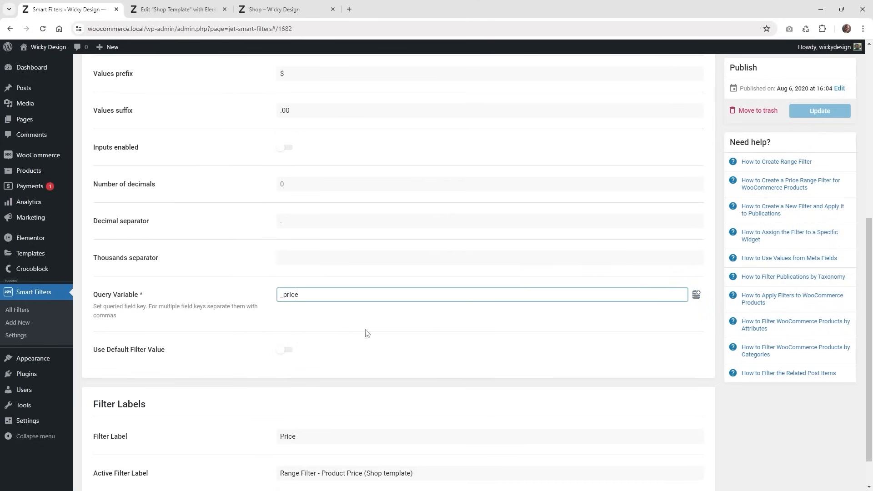
{"action": "left_click", "coordinate": [697, 297]}
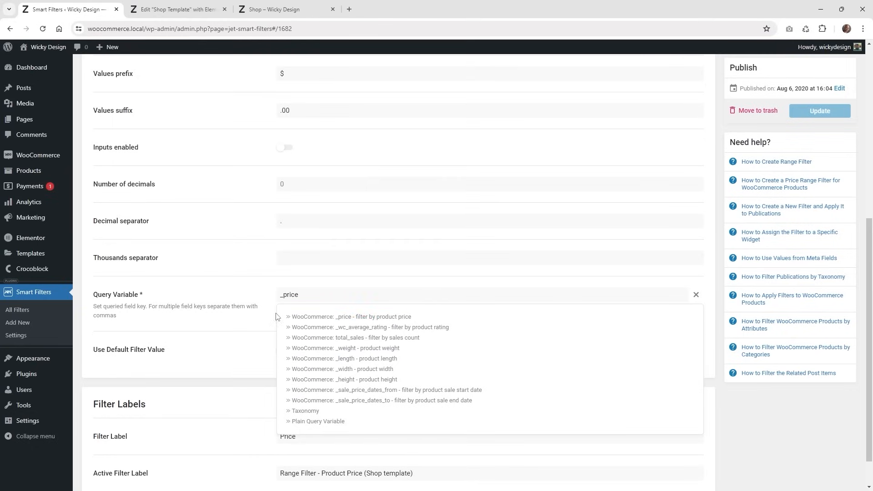
{"action": "left_click", "coordinate": [254, 315]}
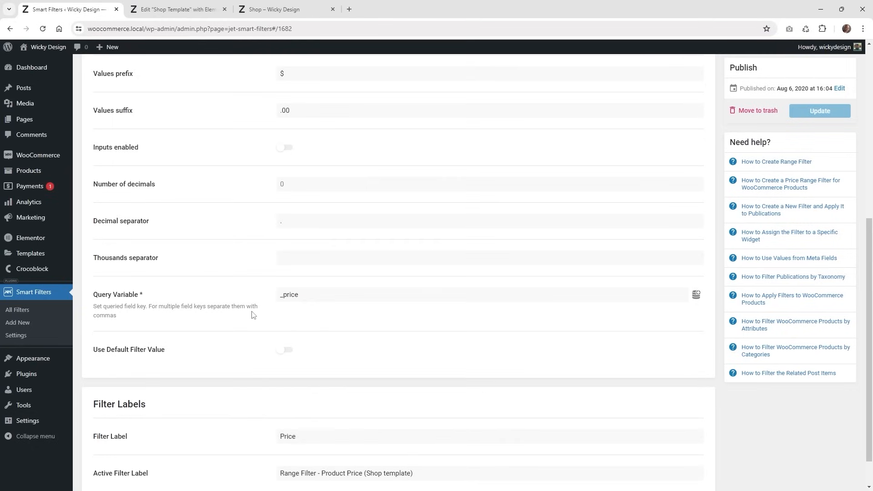
{"action": "scroll", "coordinate": [254, 316], "scroll_direction": "down", "scroll_amount": 1}
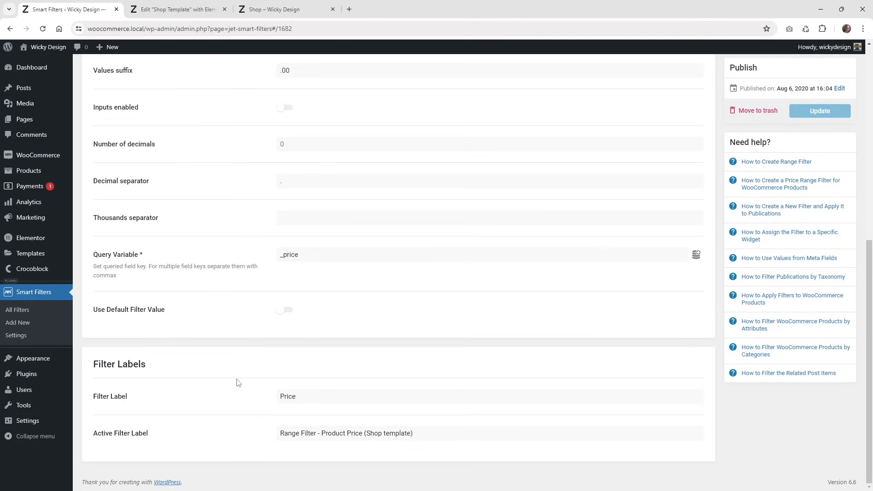
{"action": "scroll", "coordinate": [312, 421], "scroll_direction": "up", "scroll_amount": 8}
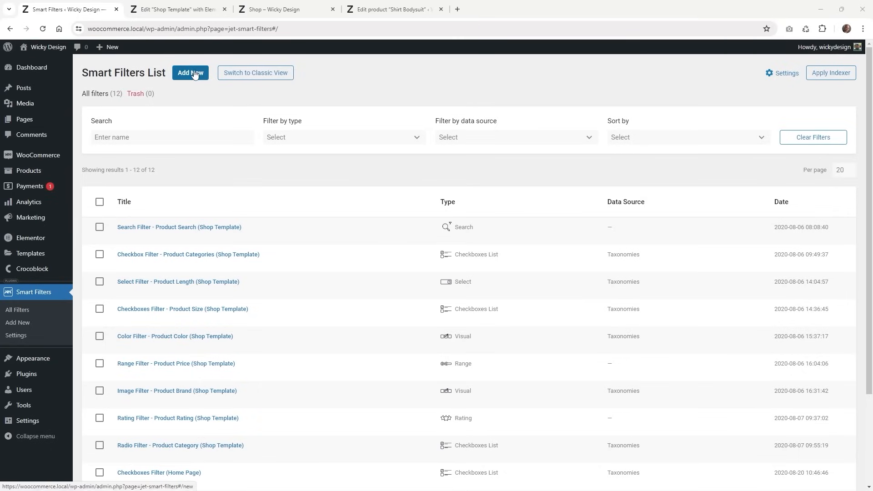
Open the product categories checkbox filter for the shop template and review its name, filter type and data source options.
{"action": "left_click", "coordinate": [234, 227]}
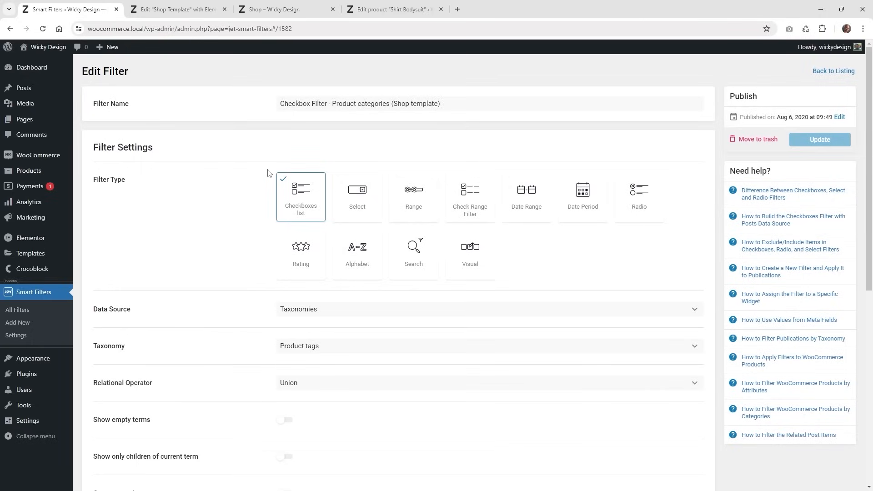
{"action": "left_click", "coordinate": [358, 103]}
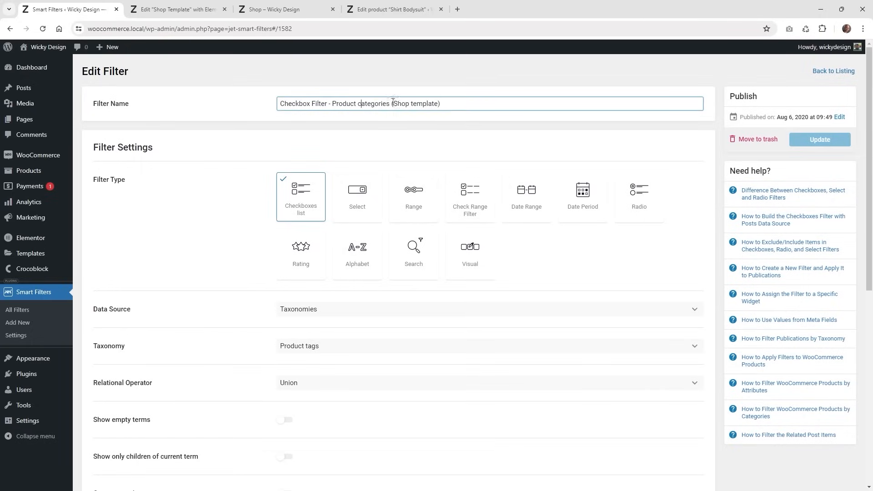
{"action": "left_click", "coordinate": [420, 94]}
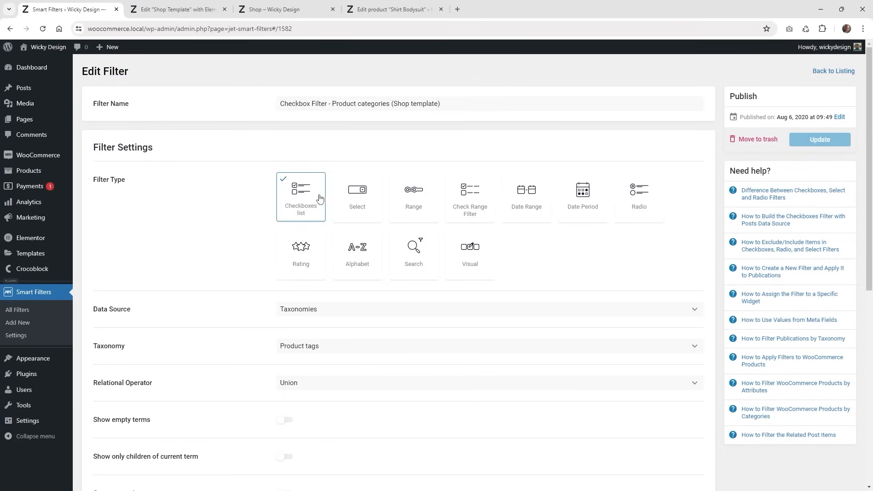
{"action": "scroll", "coordinate": [232, 220], "scroll_direction": "down", "scroll_amount": 2}
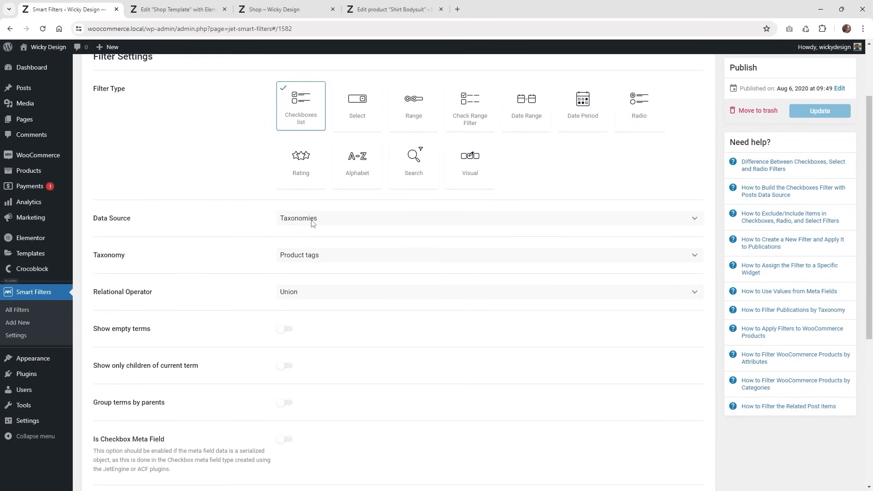
{"action": "left_click", "coordinate": [312, 221]}
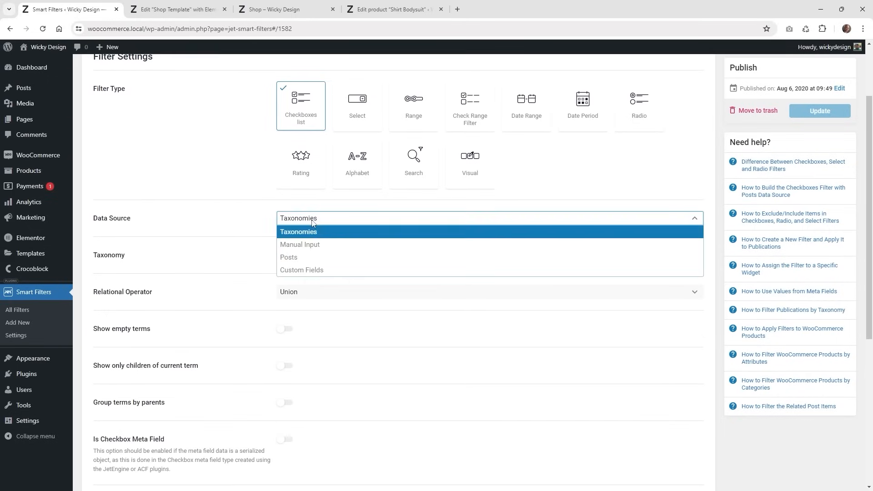
{"action": "left_click", "coordinate": [240, 229]}
Examine the taxonomies available for the product categories filter.
{"action": "left_click", "coordinate": [310, 256]}
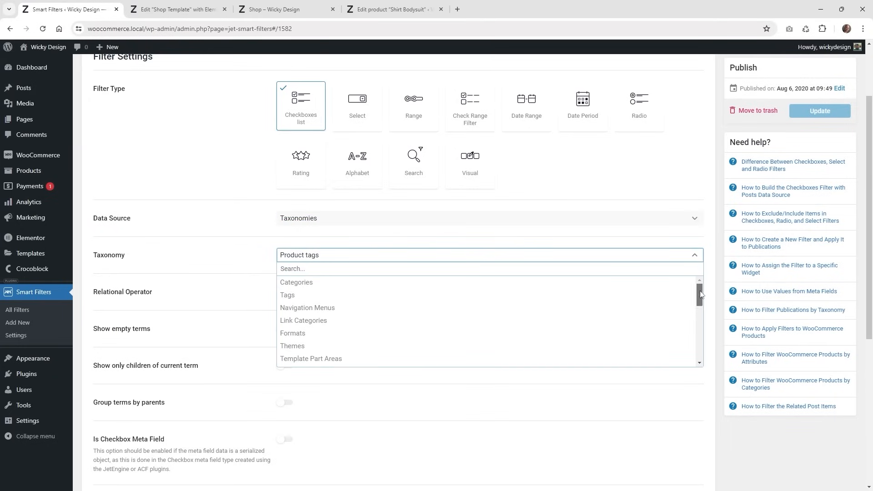
{"action": "left_click_drag", "start_coordinate": [700, 294], "coordinate": [705, 325]}
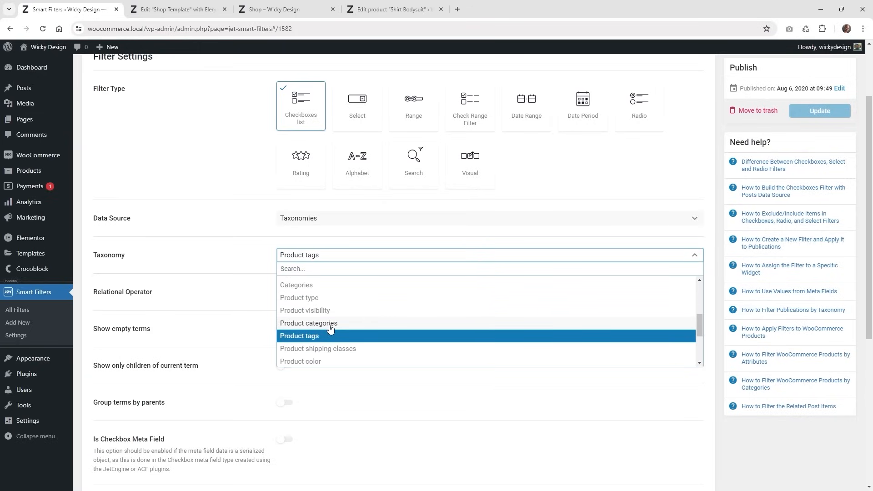
{"action": "scroll", "coordinate": [337, 294], "scroll_direction": "down", "scroll_amount": 1}
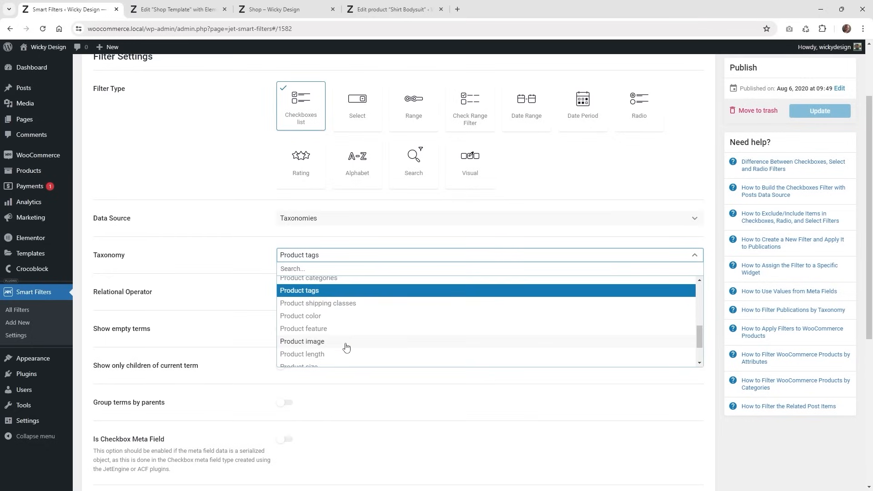
{"action": "scroll", "coordinate": [345, 350], "scroll_direction": "down", "scroll_amount": 1}
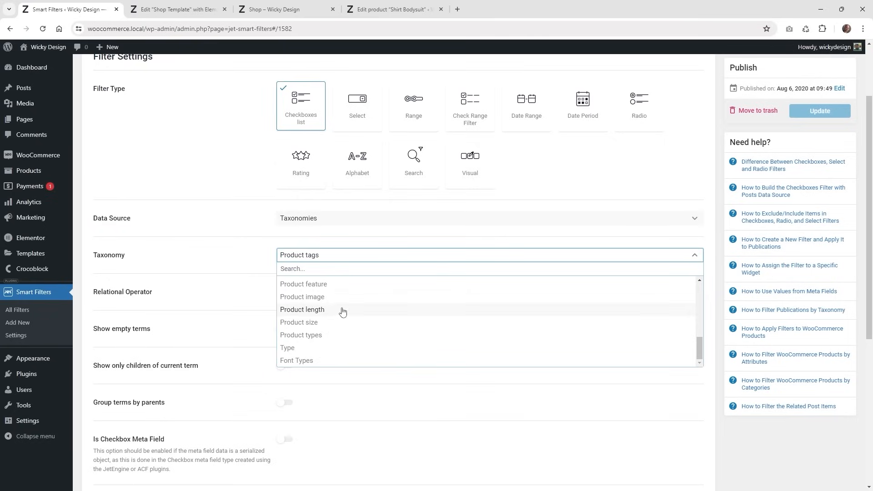
{"action": "left_click", "coordinate": [258, 269]}
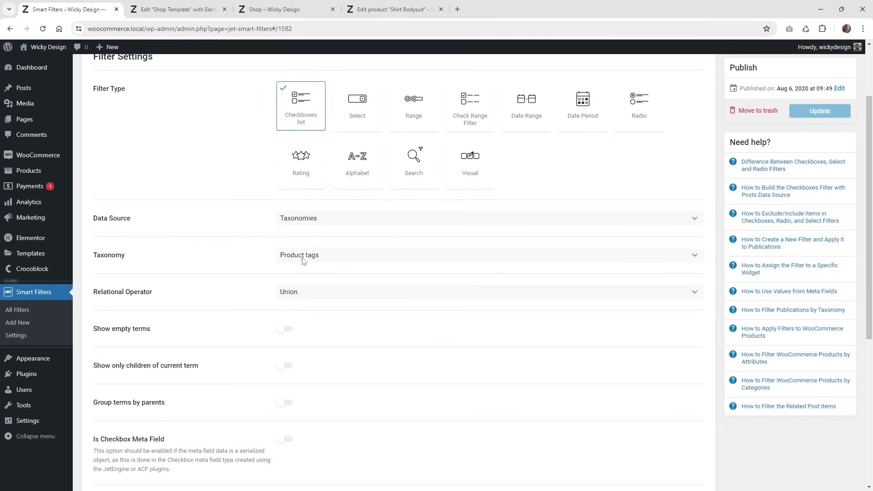
Review the product categories filter's relational operator choices, term display settings and filter labels.
{"action": "scroll", "coordinate": [265, 246], "scroll_direction": "down", "scroll_amount": 2}
{"action": "left_click", "coordinate": [307, 202]}
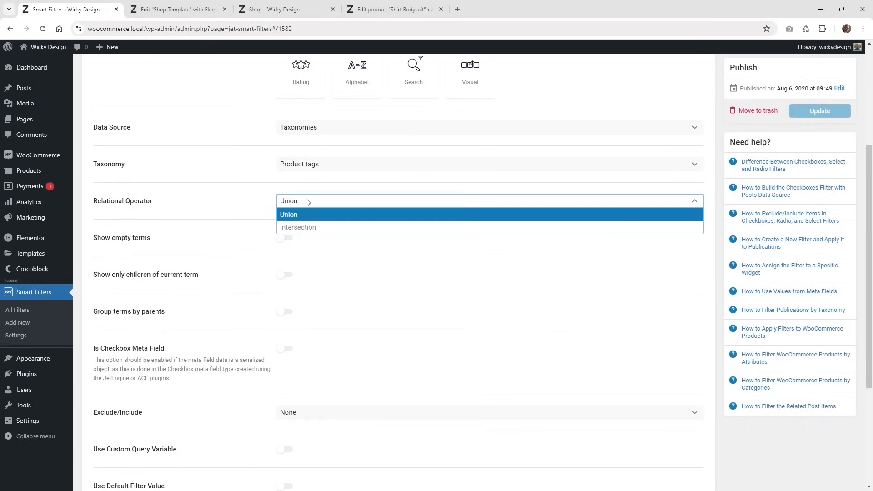
{"action": "left_click", "coordinate": [307, 201]}
{"action": "scroll", "coordinate": [288, 220], "scroll_direction": "down", "scroll_amount": 2}
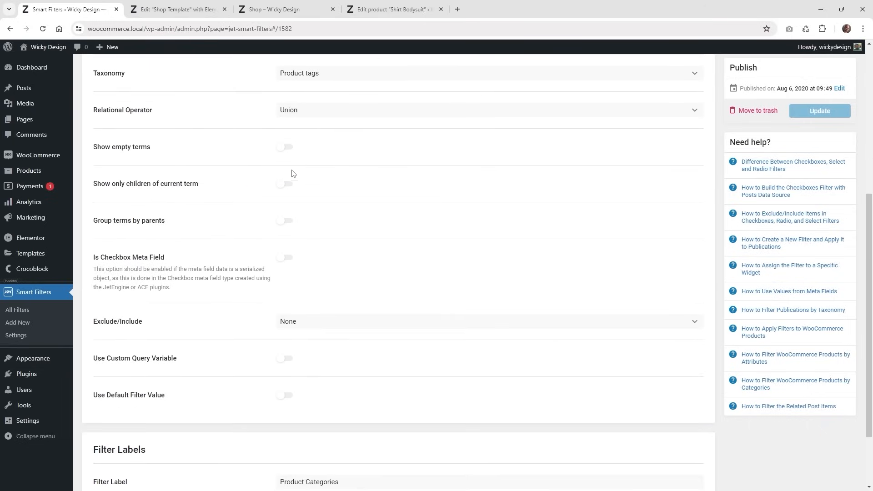
{"action": "scroll", "coordinate": [212, 286], "scroll_direction": "down", "scroll_amount": 2}
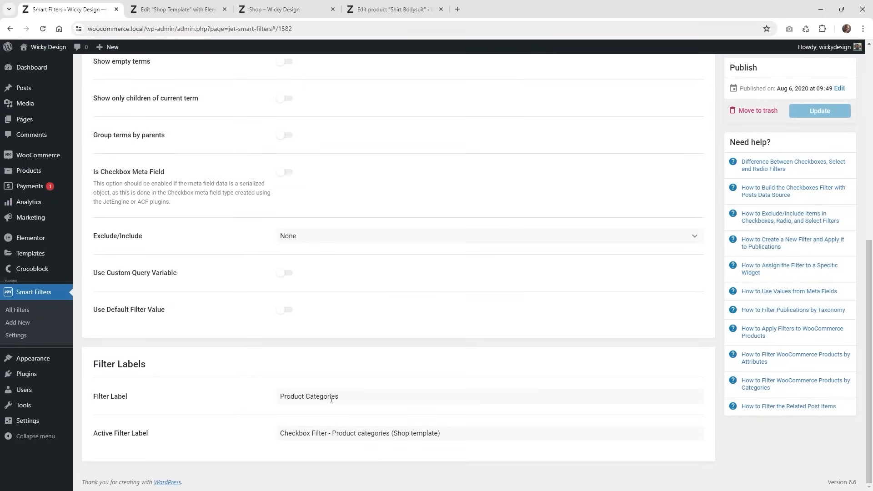
{"action": "left_click", "coordinate": [331, 400]}
{"action": "left_click_drag", "start_coordinate": [364, 396], "coordinate": [265, 398]}
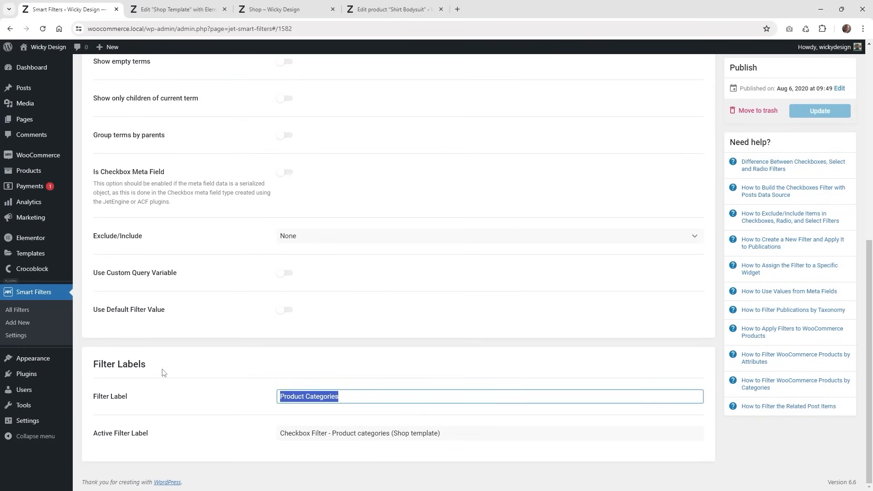
{"action": "left_click", "coordinate": [823, 111]}
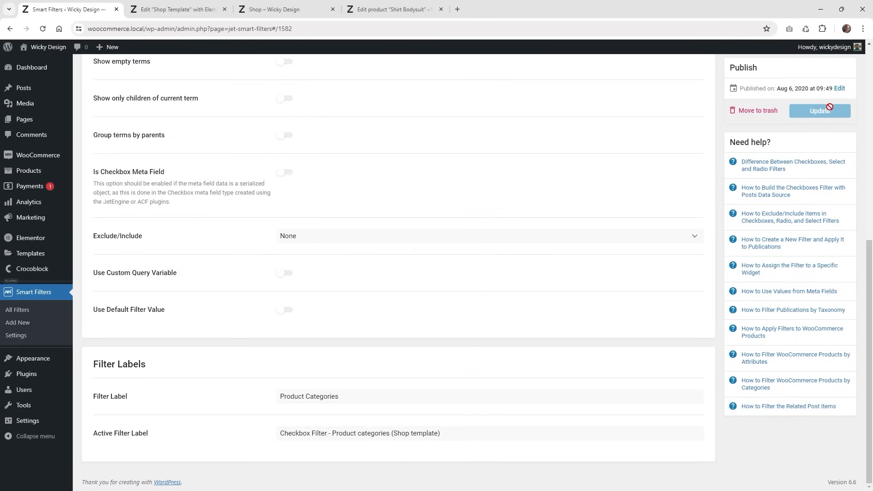
Check the live Shop page, return to the Shop Template editor and close the Shirt Bodysuit product page.
{"action": "left_click", "coordinate": [308, 7]}
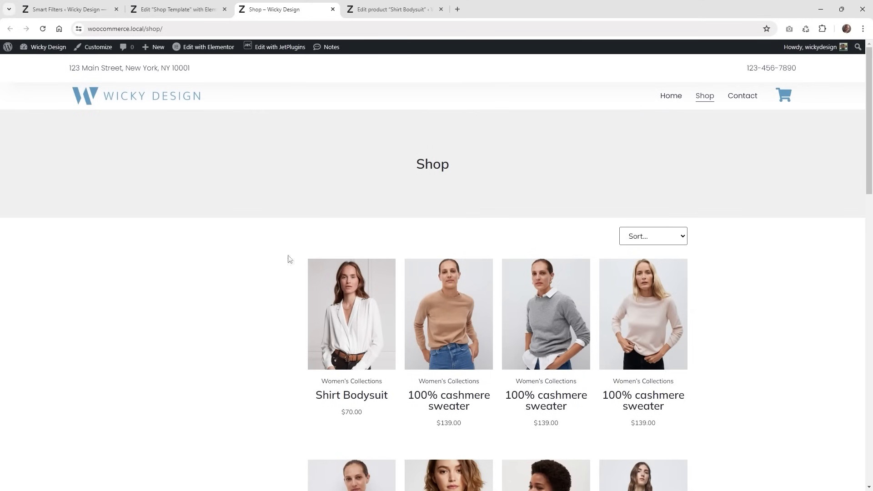
{"action": "left_click", "coordinate": [171, 9]}
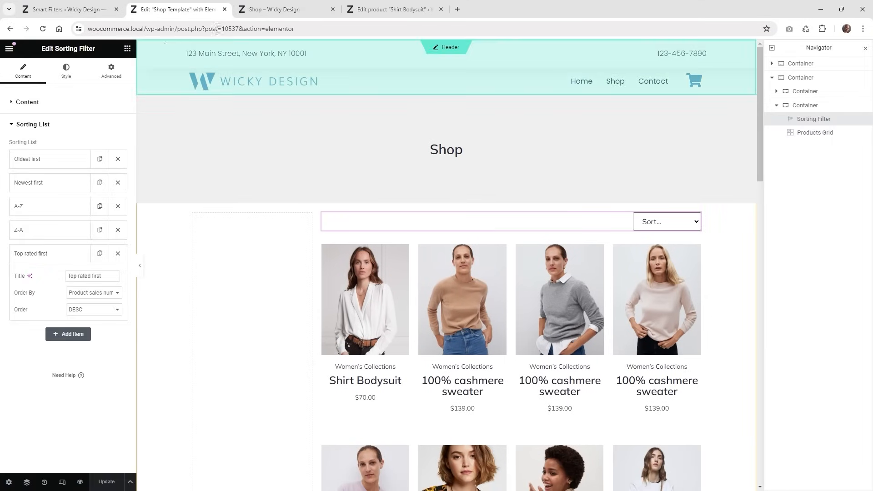
{"action": "left_click", "coordinate": [440, 9]}
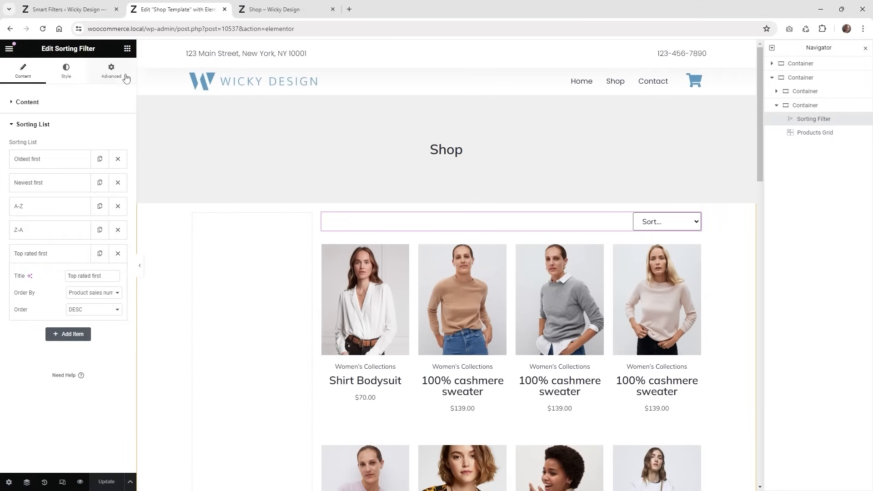
Add a Search Filter widget to the empty container beside the products grid.
{"action": "left_click", "coordinate": [127, 49]}
{"action": "scroll", "coordinate": [47, 358], "scroll_direction": "down", "scroll_amount": 3}
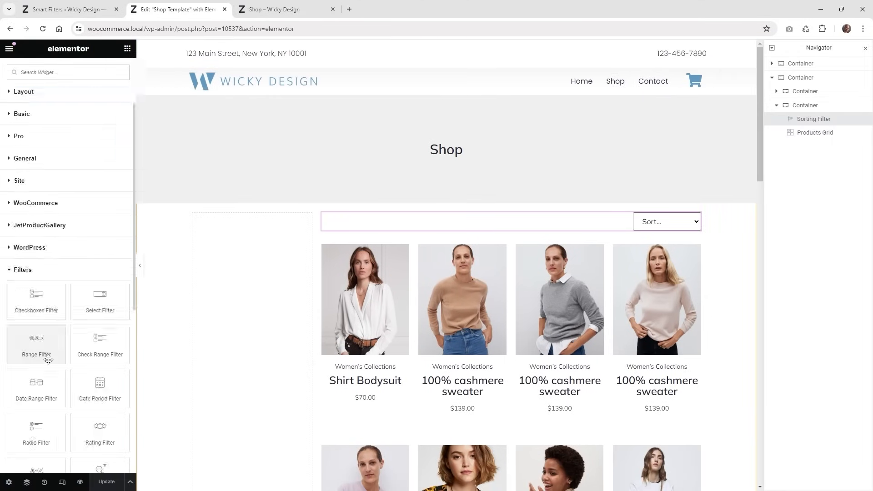
{"action": "scroll", "coordinate": [48, 359], "scroll_direction": "down", "scroll_amount": 2}
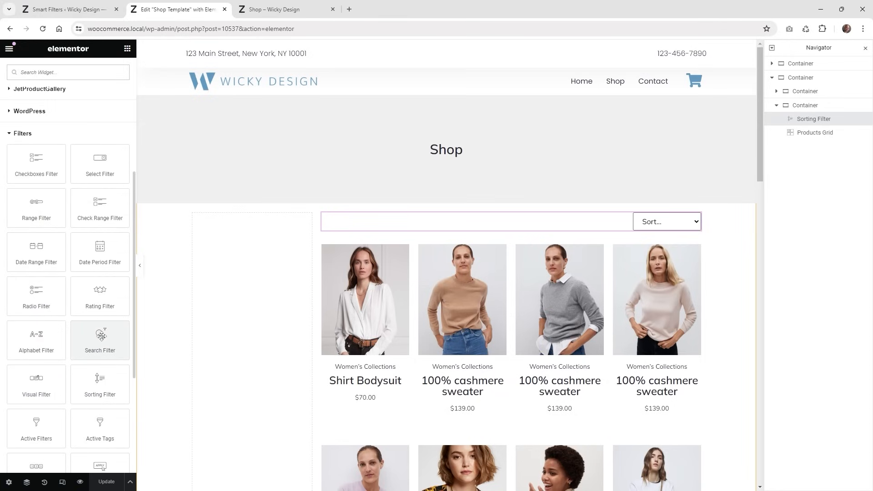
{"action": "left_click_drag", "start_coordinate": [84, 342], "coordinate": [127, 335]}
{"action": "left_click_drag", "start_coordinate": [192, 324], "coordinate": [275, 297]}
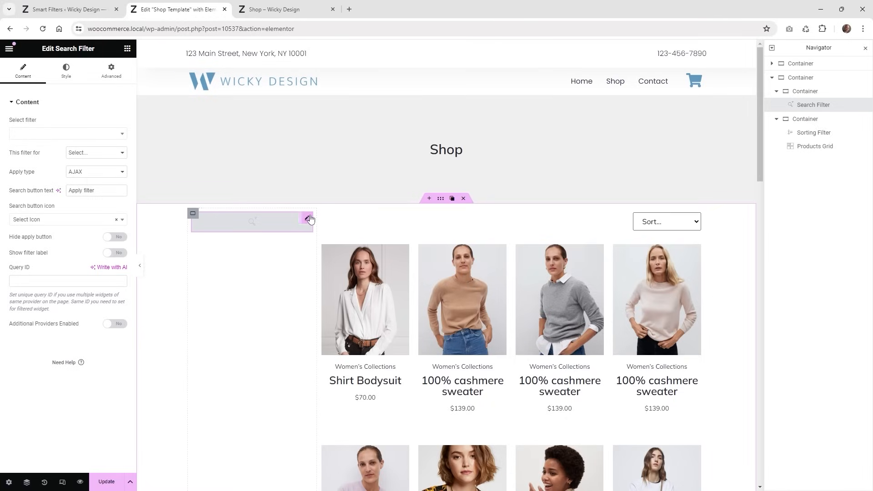
{"action": "mouse_move", "coordinate": [311, 219]}
Assign "Search Filter - Product search (Shop template)" to the search widget and target the JetWooBuilder Products Grid.
{"action": "left_click", "coordinate": [45, 134]}
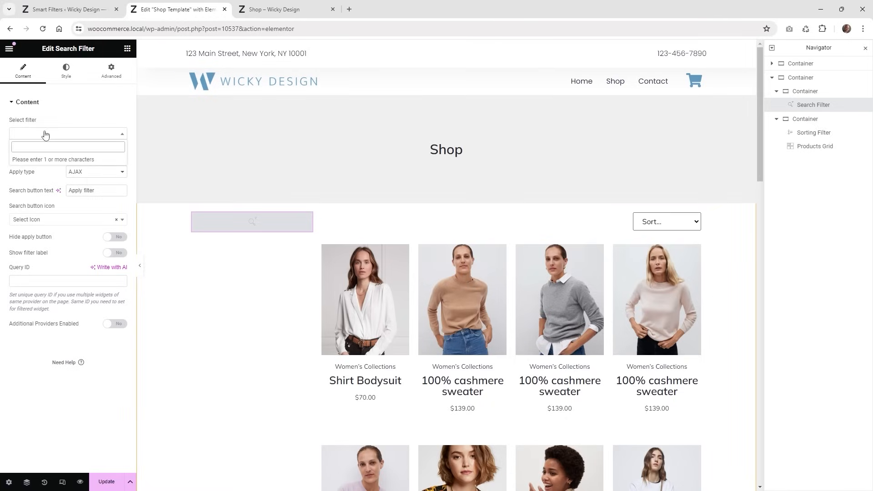
{"action": "type", "text": "sear"}
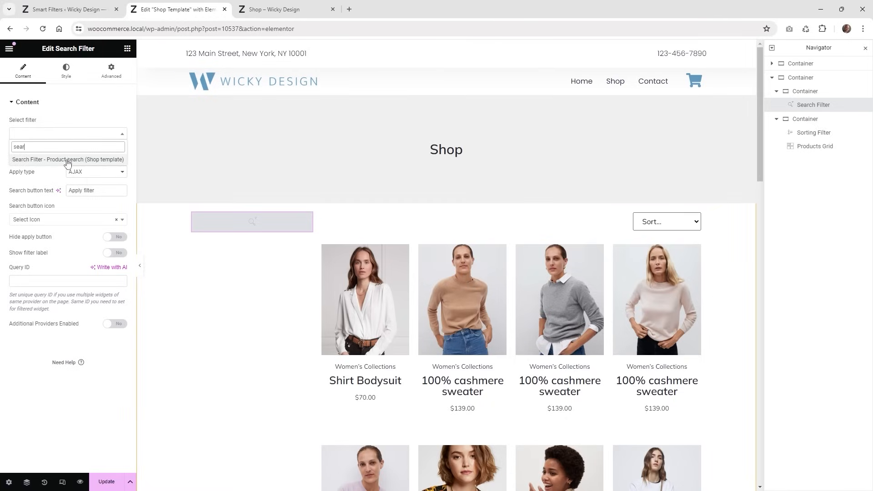
{"action": "left_click", "coordinate": [108, 160]}
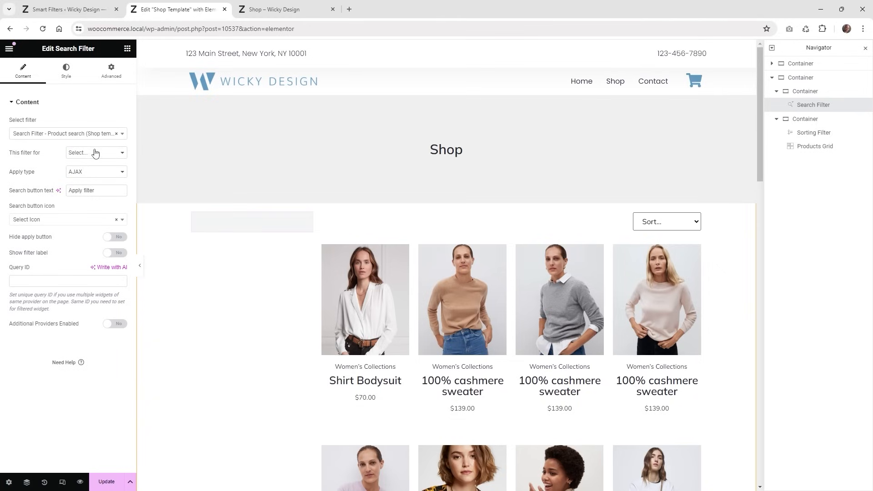
{"action": "left_click", "coordinate": [97, 154]}
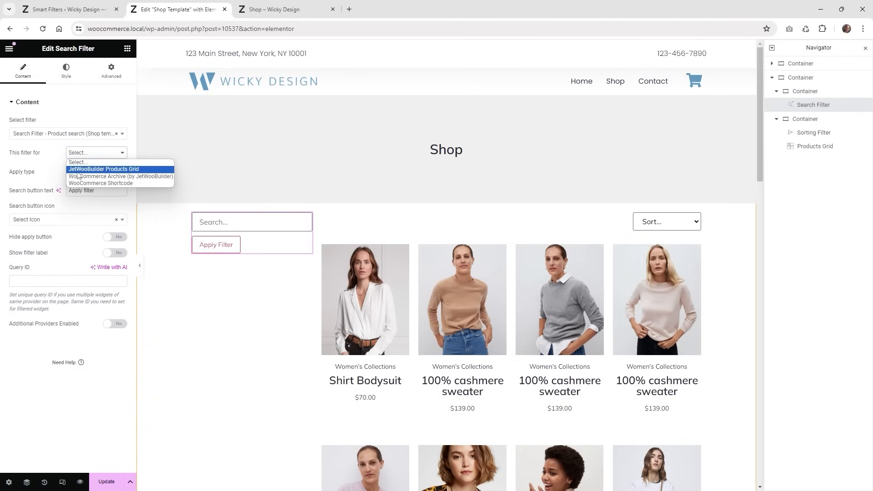
{"action": "left_click", "coordinate": [134, 170]}
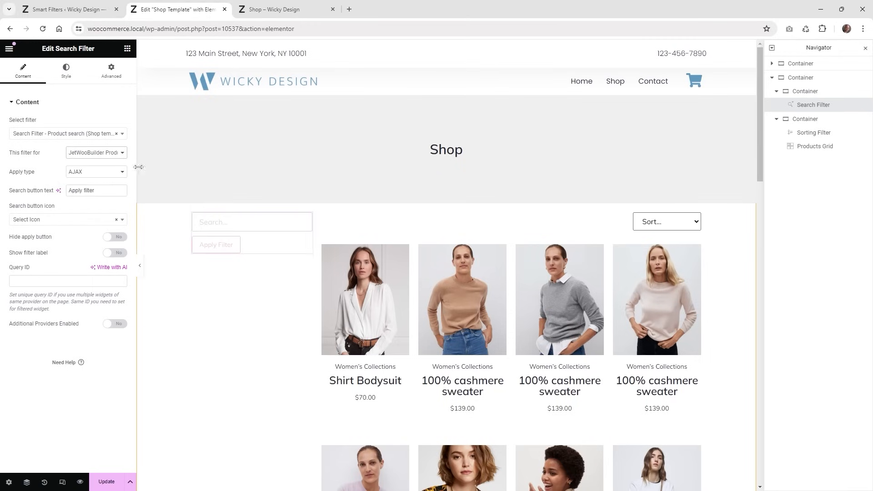
Set the search filter's apply type to AJAX on typing.
{"action": "left_click", "coordinate": [96, 172]}
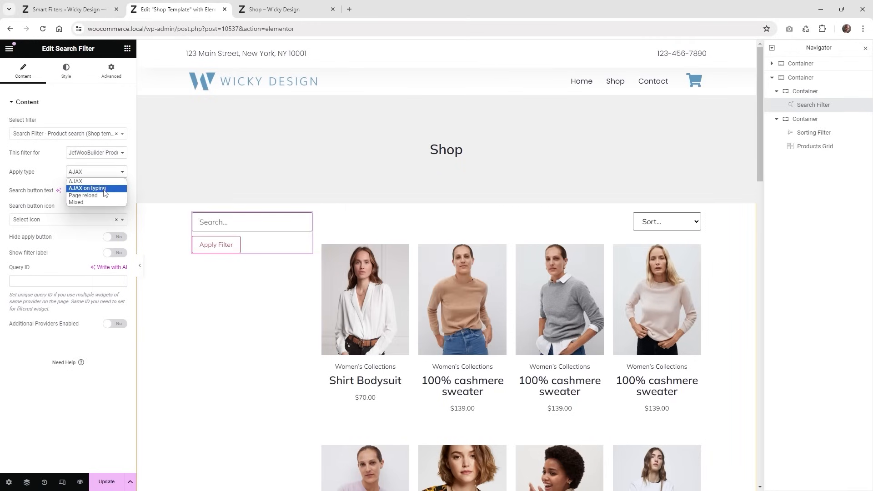
{"action": "left_click", "coordinate": [104, 190]}
{"action": "left_click", "coordinate": [99, 174]}
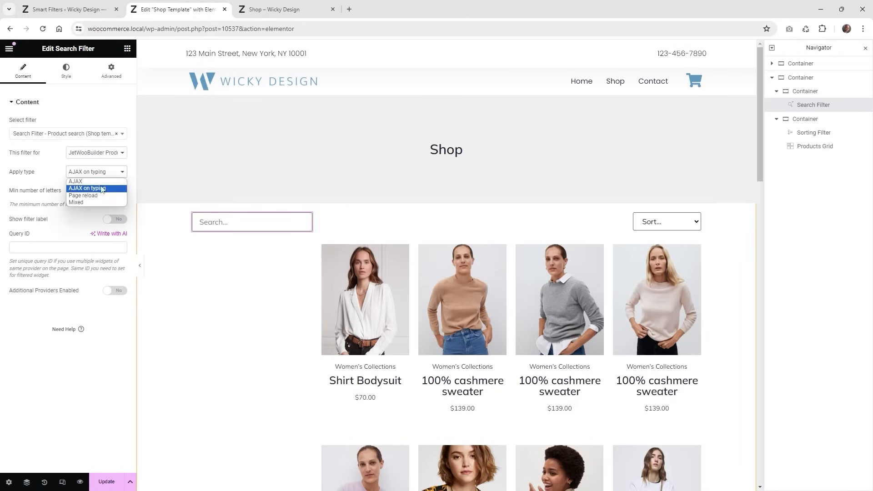
{"action": "left_click", "coordinate": [102, 189]}
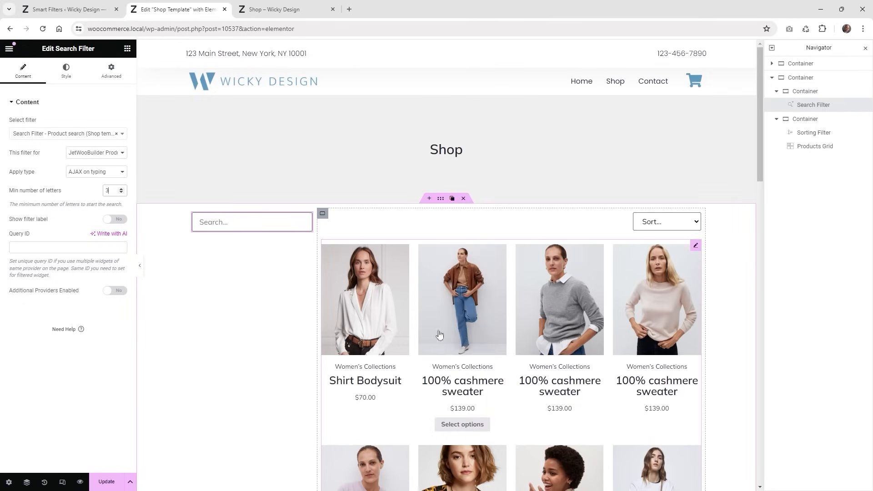
Add a Range Filter widget directly below the search filter.
{"action": "left_click", "coordinate": [128, 49]}
{"action": "scroll", "coordinate": [94, 328], "scroll_direction": "down", "scroll_amount": 2}
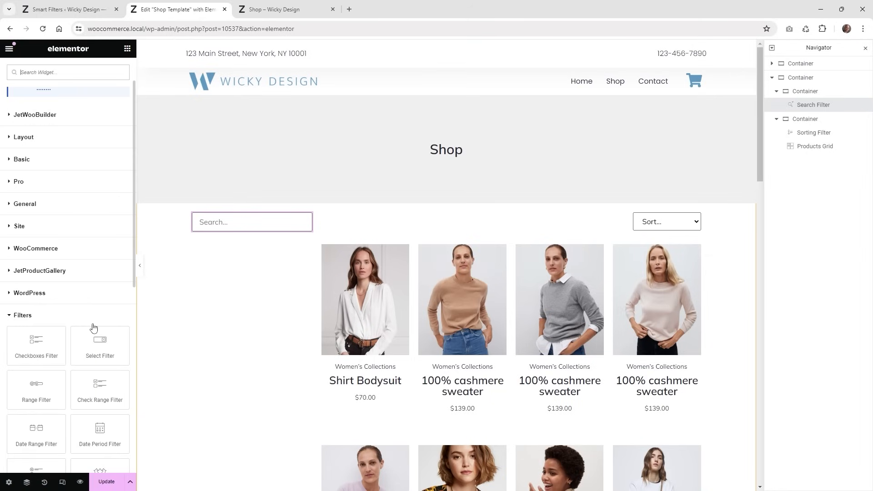
{"action": "left_click_drag", "start_coordinate": [37, 353], "coordinate": [242, 229]}
Assign "Range Filter - Product Price (Shop template)" to the range widget and target the JetWooBuilder Products Grid.
{"action": "left_click", "coordinate": [36, 134]}
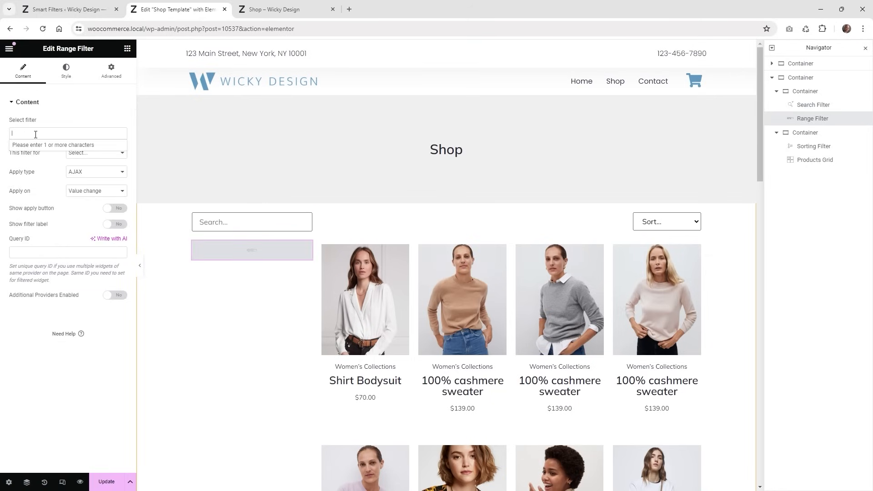
{"action": "type", "text": "ran"}
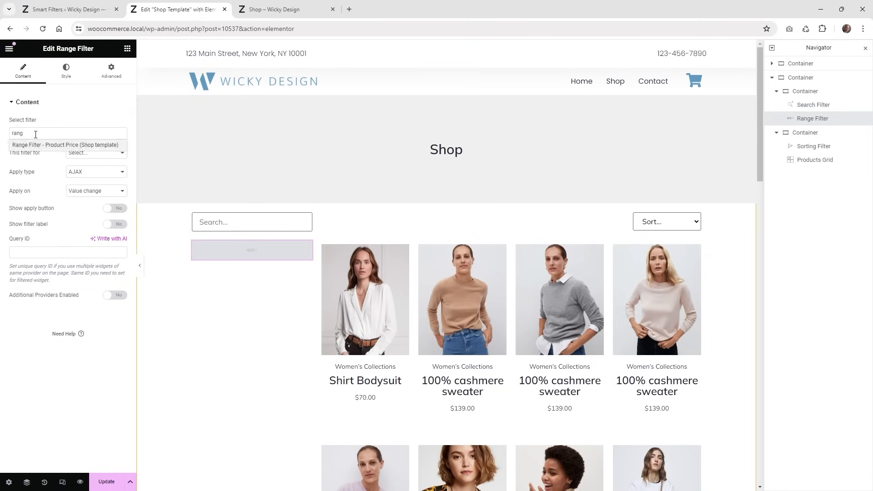
{"action": "type", "text": "g"}
{"action": "left_click", "coordinate": [70, 146]}
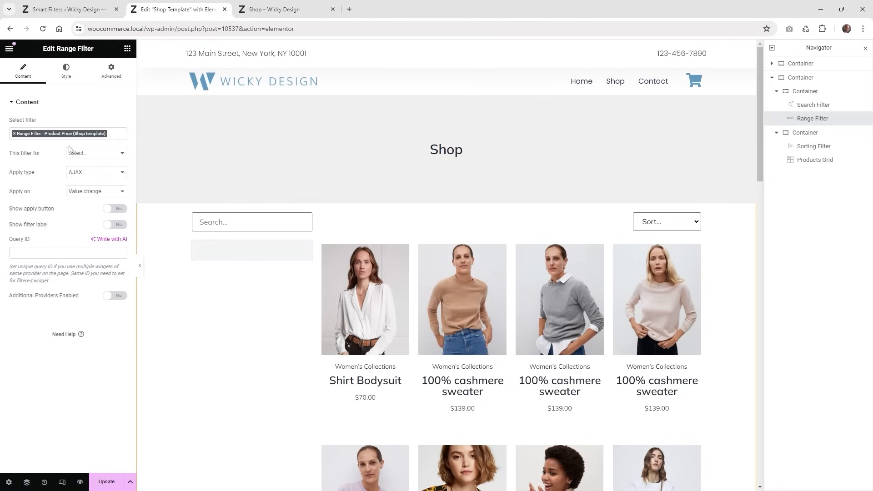
{"action": "left_click", "coordinate": [95, 152]}
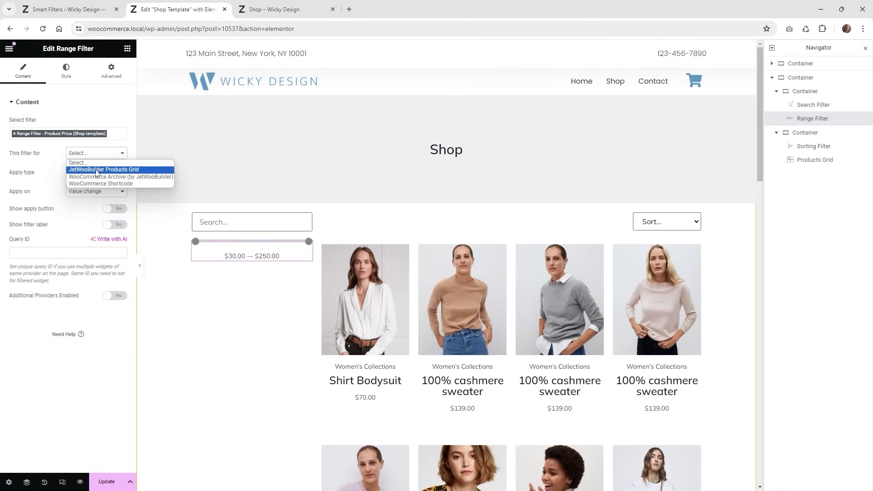
{"action": "left_click", "coordinate": [122, 170]}
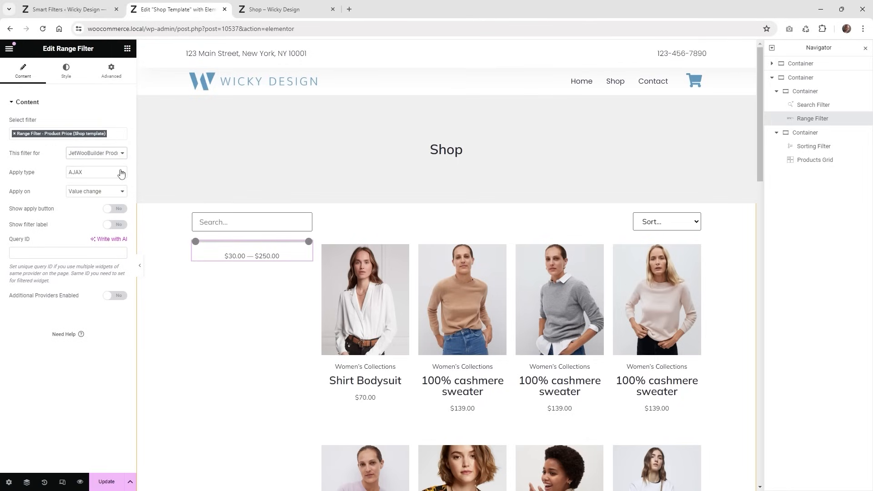
Set the price range filter to apply through AJAX on value change.
{"action": "left_click", "coordinate": [94, 173]}
{"action": "left_click", "coordinate": [98, 193]}
{"action": "left_click", "coordinate": [99, 200]}
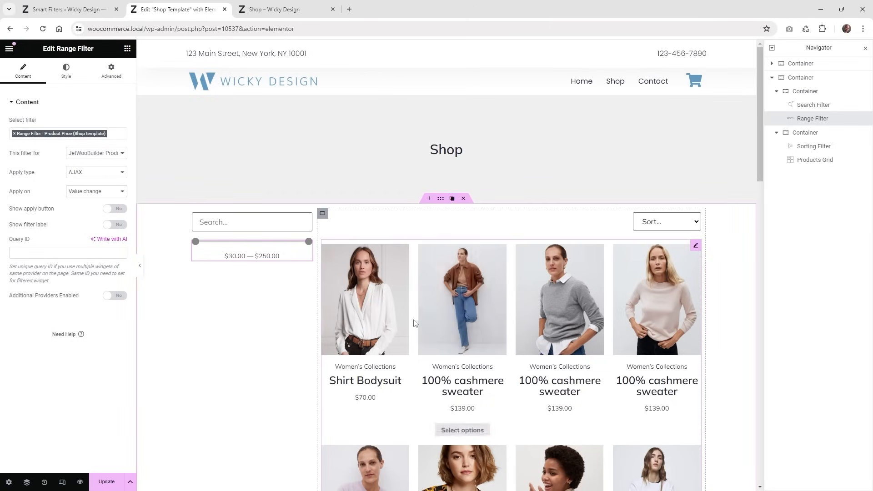
Add a Checkboxes Filter widget below the range filter and assign it "Checkbox Filter - Product categories (Shop template)".
{"action": "left_click", "coordinate": [128, 49]}
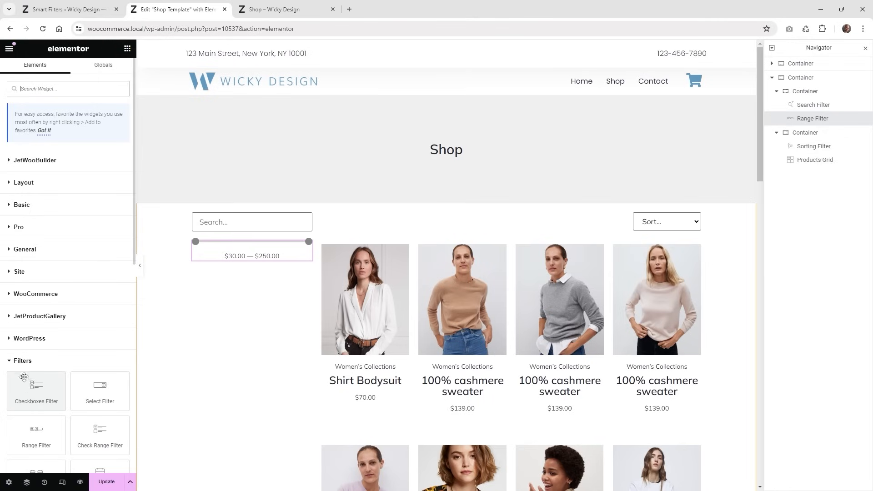
{"action": "left_click_drag", "start_coordinate": [27, 388], "coordinate": [243, 257]}
{"action": "left_click", "coordinate": [47, 133]}
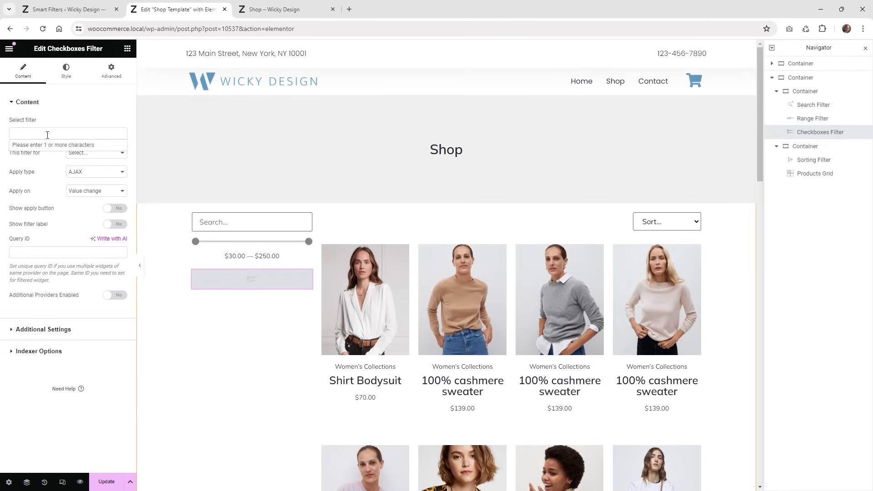
{"action": "type", "text": "filt"}
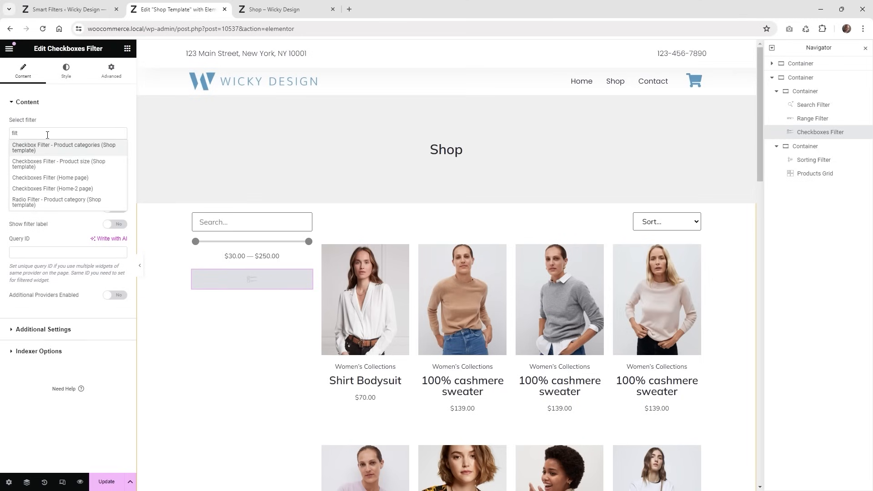
{"action": "left_click", "coordinate": [89, 150]}
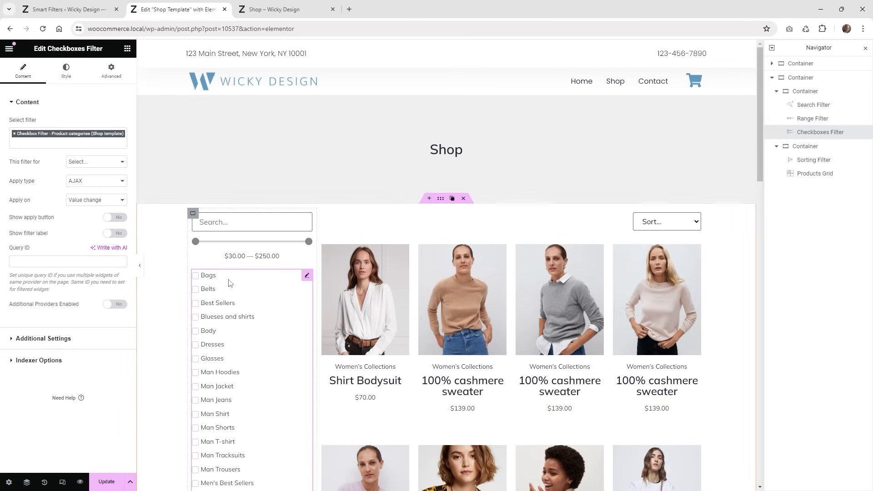
Target the checkboxes filter at the JetWooBuilder Products Grid and have it apply on value change.
{"action": "scroll", "coordinate": [231, 283], "scroll_direction": "down", "scroll_amount": 7}
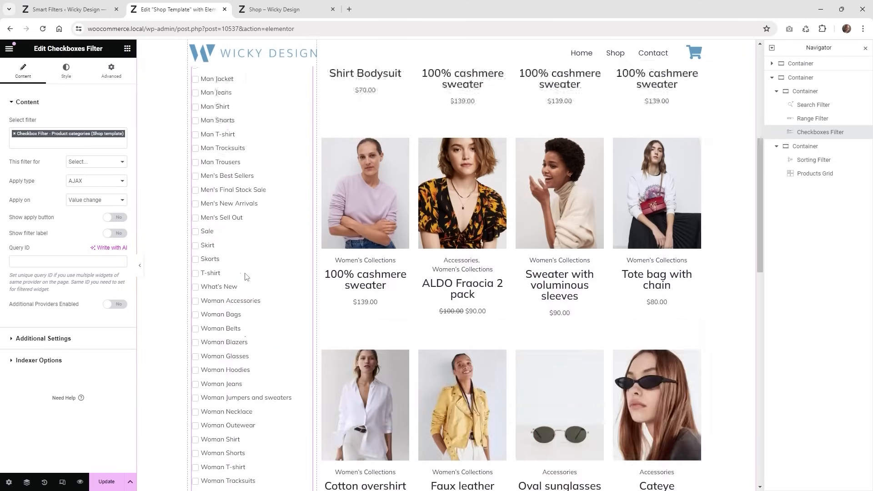
{"action": "left_click", "coordinate": [90, 162]}
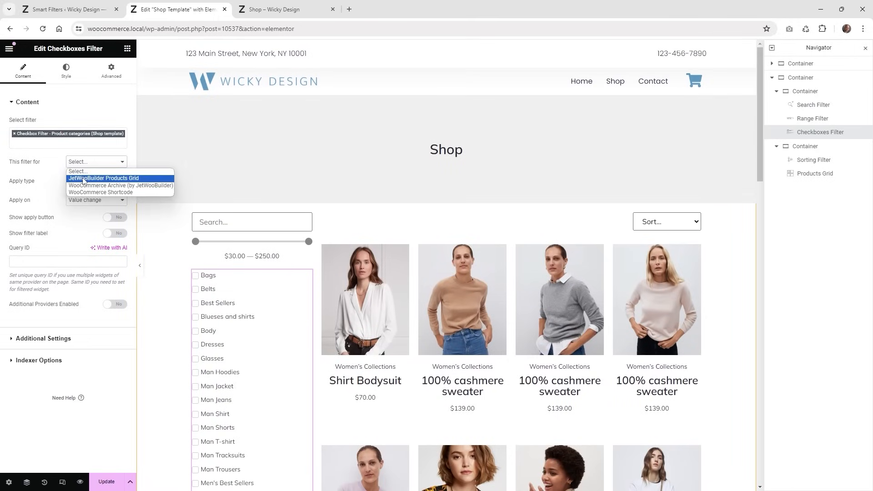
{"action": "left_click", "coordinate": [84, 180]}
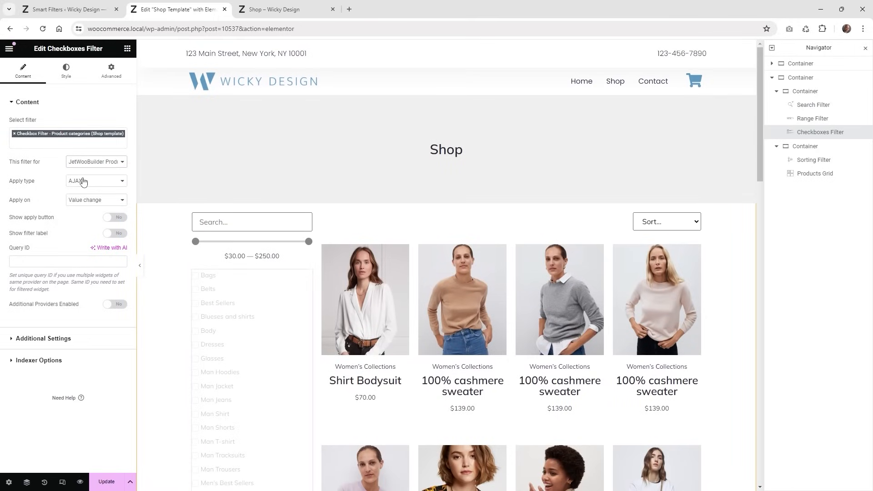
{"action": "left_click", "coordinate": [102, 204]}
{"action": "left_click", "coordinate": [102, 206]}
Save the shop template and reload the live Shop page.
{"action": "left_click", "coordinate": [107, 481]}
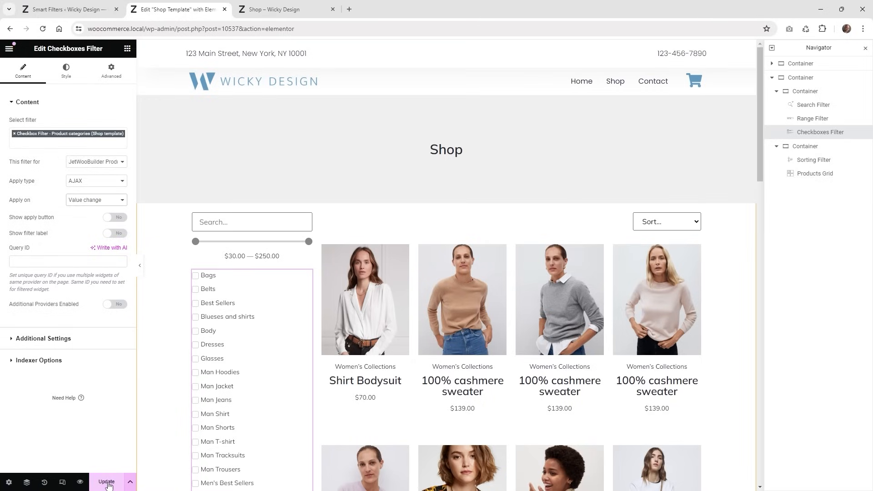
{"action": "left_click", "coordinate": [295, 4]}
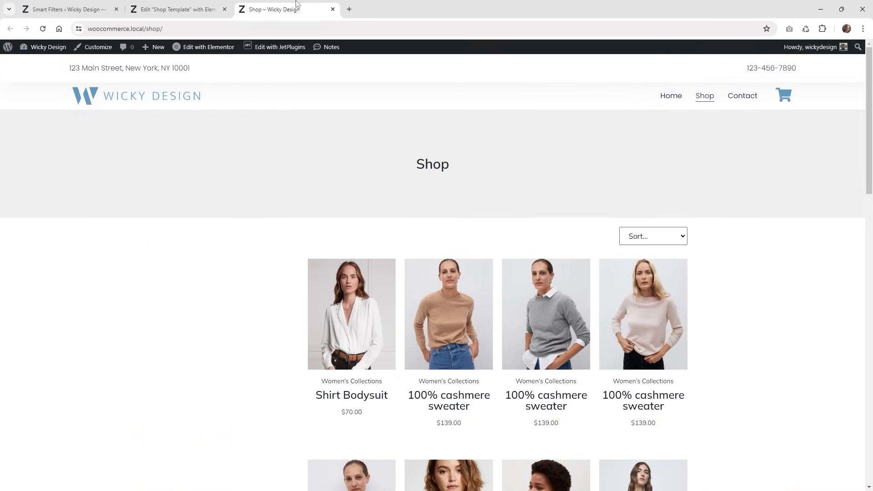
{"action": "left_click", "coordinate": [42, 29]}
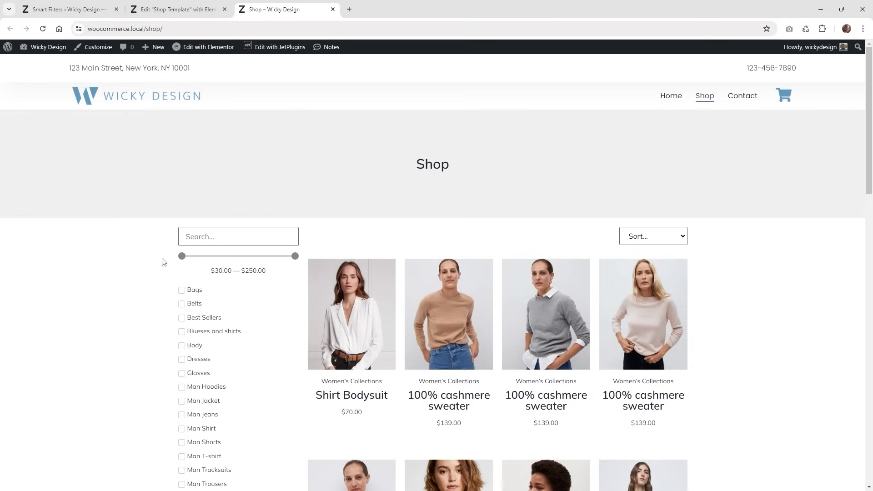
Test the category checkboxes on the Shop page with Bags and Belts, and clear both selections.
{"action": "left_click", "coordinate": [199, 294]}
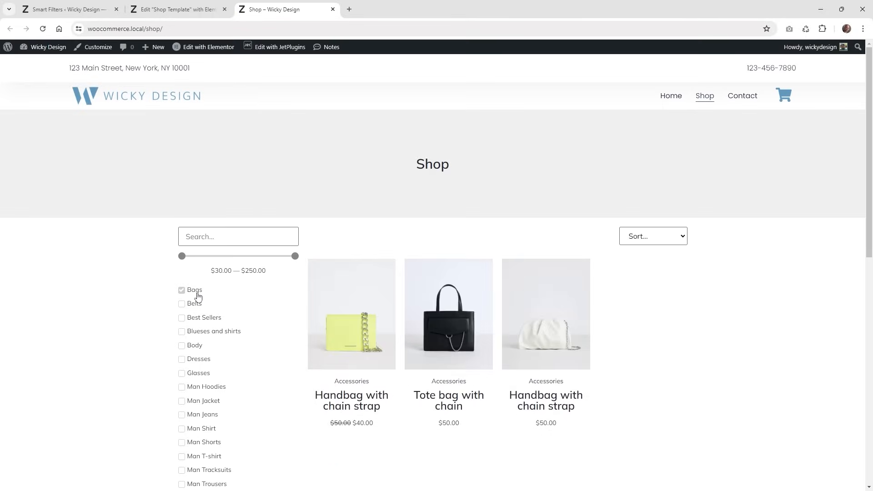
{"action": "left_click", "coordinate": [197, 293]}
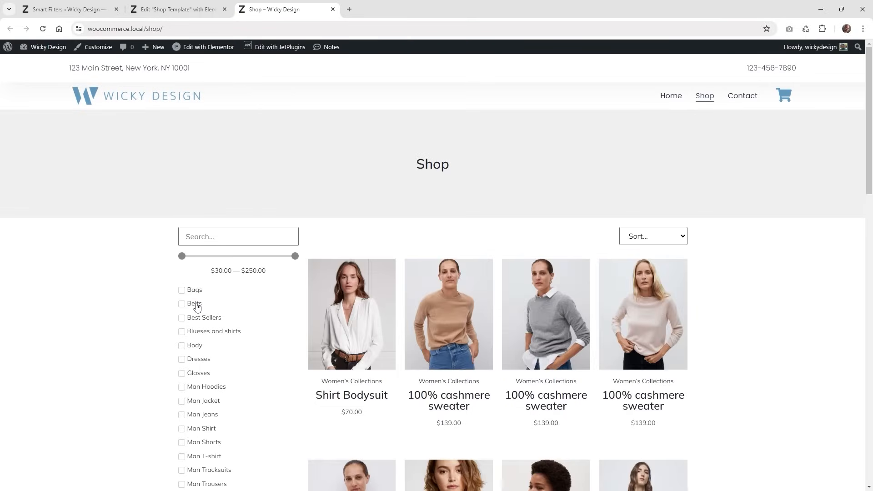
{"action": "left_click", "coordinate": [197, 306]}
{"action": "left_click", "coordinate": [196, 293]}
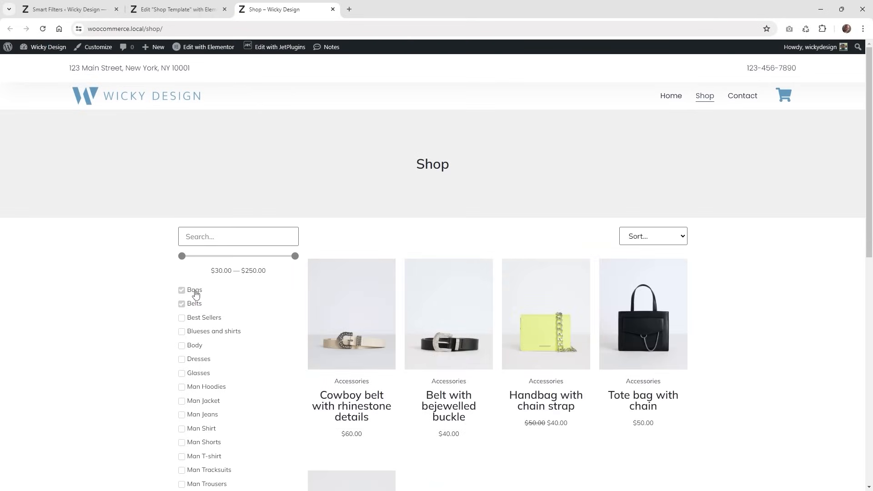
{"action": "left_click", "coordinate": [196, 294]}
{"action": "left_click", "coordinate": [195, 307]}
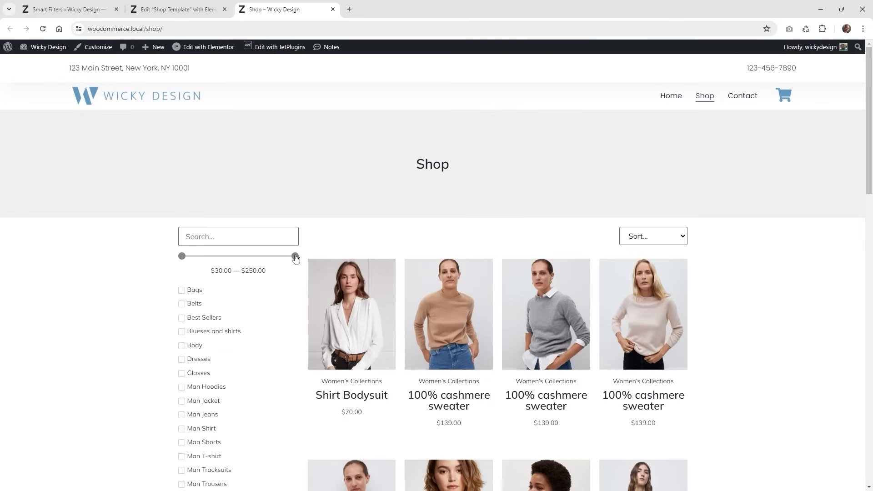
Test the price filter with a range of about $87 to $160, and restore the full price range.
{"action": "left_click_drag", "start_coordinate": [295, 256], "coordinate": [249, 256]}
{"action": "left_click_drag", "start_coordinate": [184, 254], "coordinate": [211, 265]}
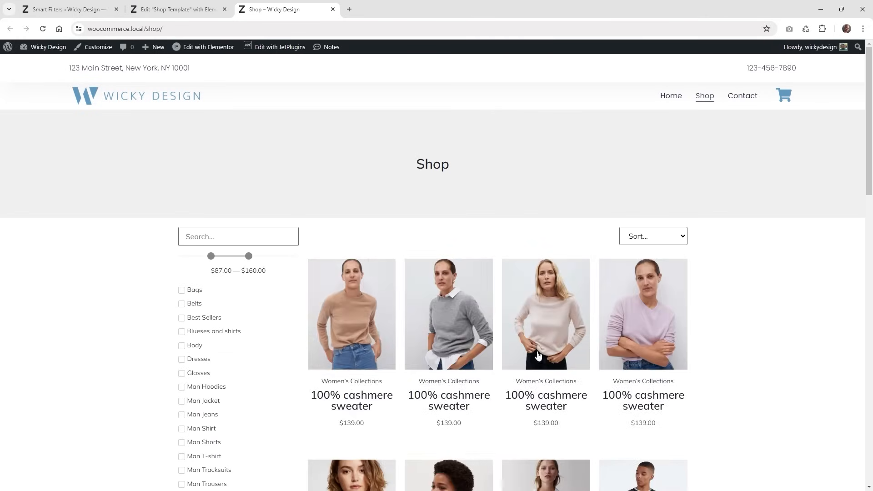
{"action": "scroll", "coordinate": [485, 381], "scroll_direction": "down", "scroll_amount": 4}
{"action": "scroll", "coordinate": [427, 293], "scroll_direction": "up", "scroll_amount": 3}
{"action": "scroll", "coordinate": [423, 293], "scroll_direction": "up", "scroll_amount": 1}
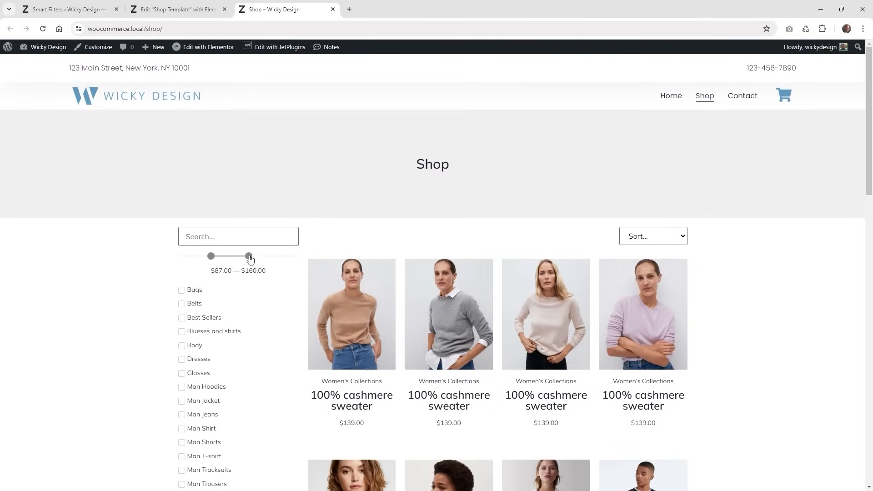
{"action": "left_click_drag", "start_coordinate": [249, 256], "coordinate": [316, 273]}
{"action": "left_click_drag", "start_coordinate": [211, 256], "coordinate": [181, 258]}
Test the product search filter with "sweater", look over the matching products and clear the search.
{"action": "left_click", "coordinate": [205, 243]}
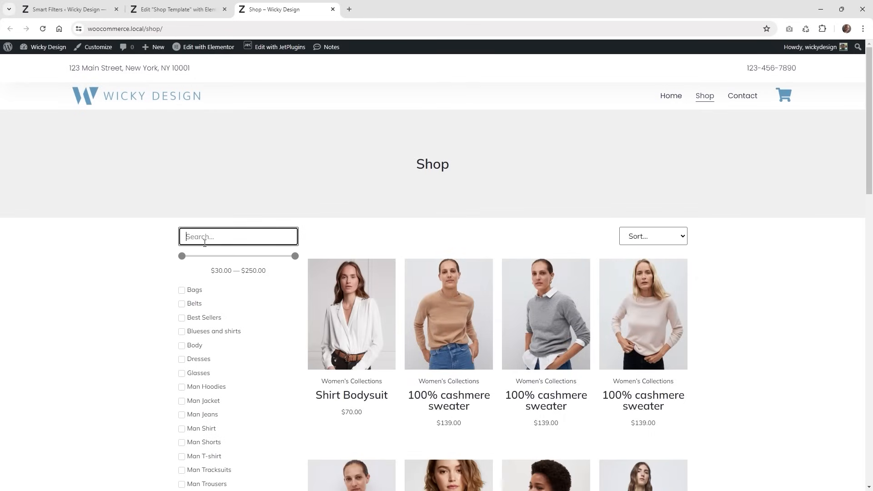
{"action": "type", "text": "sweater"}
{"action": "scroll", "coordinate": [545, 268], "scroll_direction": "down", "scroll_amount": 3}
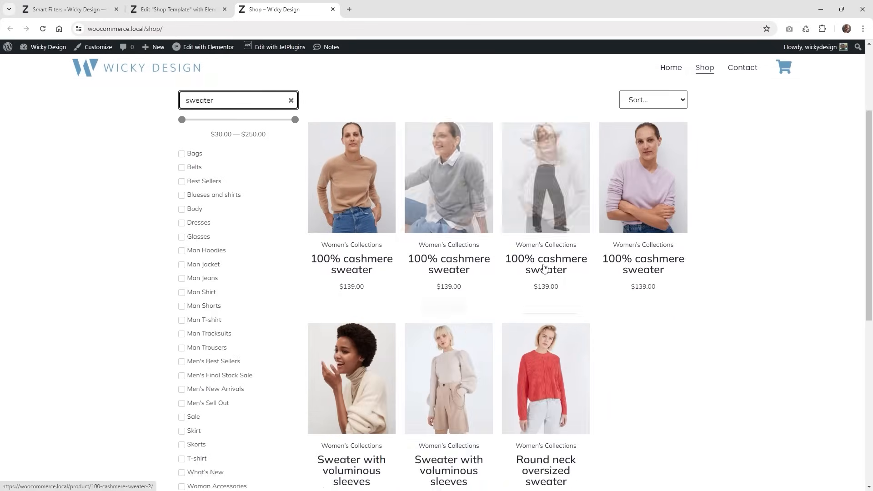
{"action": "scroll", "coordinate": [545, 268], "scroll_direction": "down", "scroll_amount": 2}
{"action": "scroll", "coordinate": [371, 345], "scroll_direction": "up", "scroll_amount": 2}
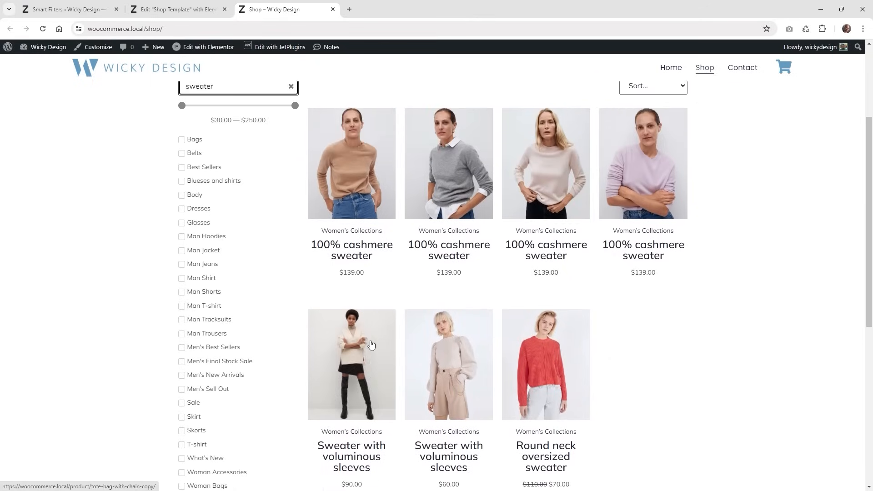
{"action": "scroll", "coordinate": [371, 345], "scroll_direction": "up", "scroll_amount": 1}
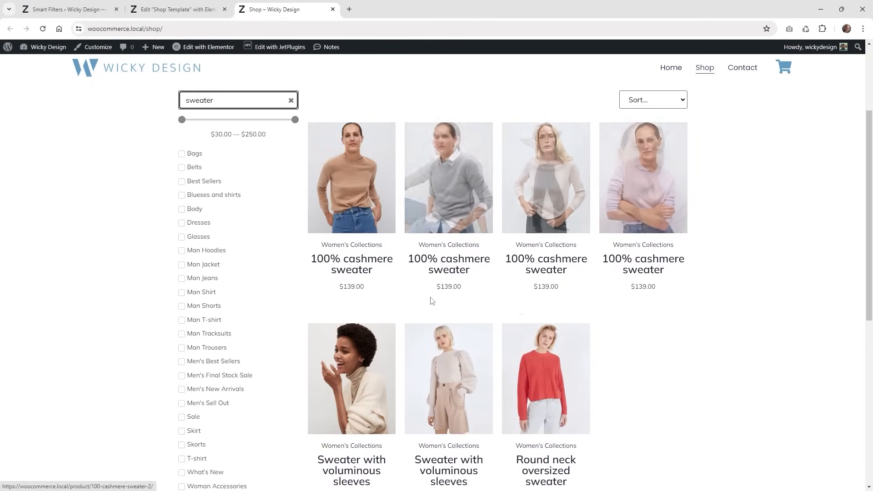
{"action": "scroll", "coordinate": [432, 302], "scroll_direction": "up", "scroll_amount": 2}
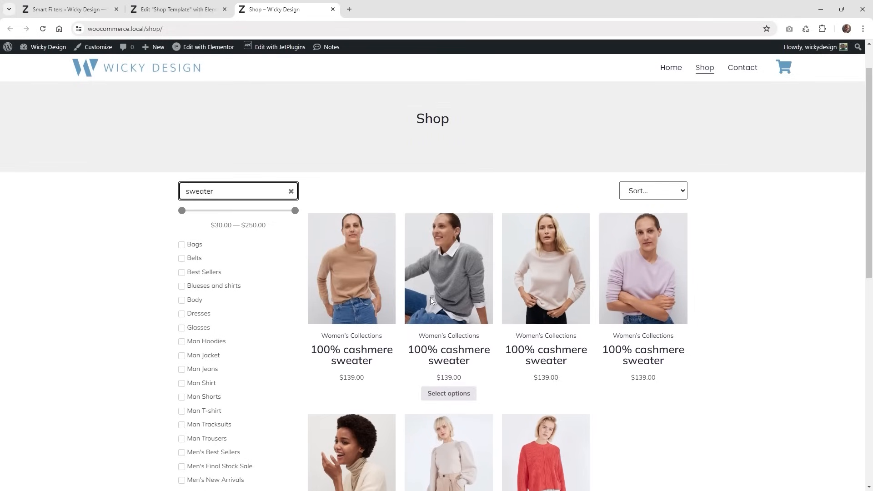
{"action": "left_click", "coordinate": [292, 192]}
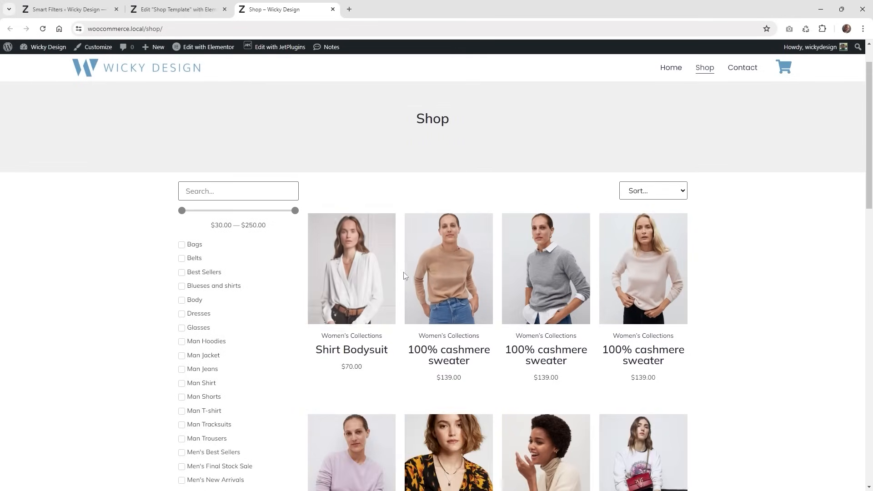
Return to the shop template editor and add a heading titled "Search Filter:" above the search filter.
{"action": "left_click", "coordinate": [182, 9]}
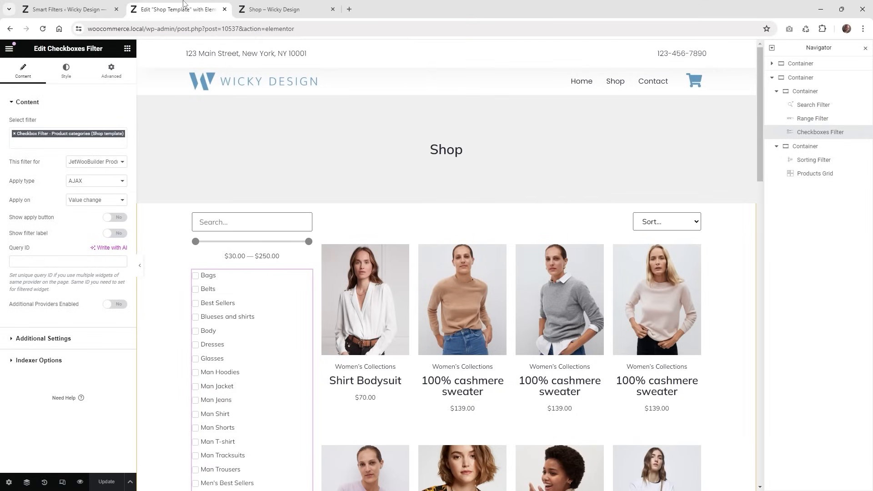
{"action": "left_click", "coordinate": [127, 48]}
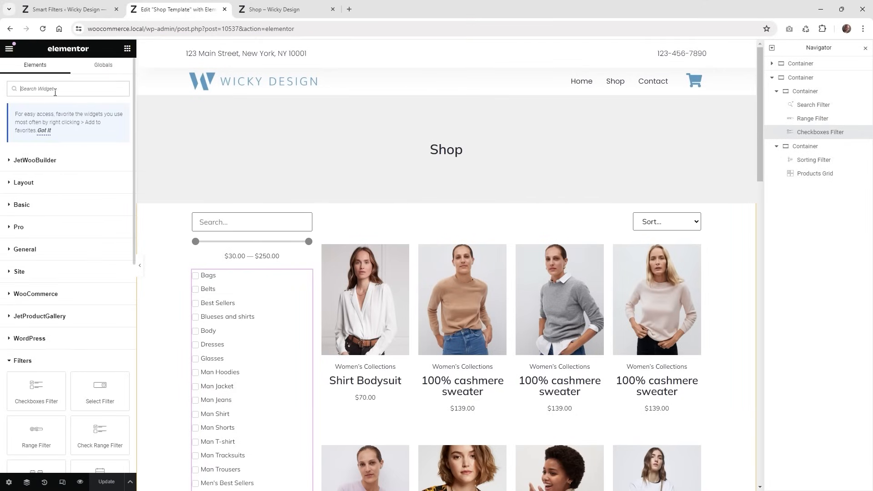
{"action": "type", "text": "head"}
{"action": "left_click_drag", "start_coordinate": [58, 165], "coordinate": [248, 220]}
{"action": "key", "text": "ctrl+a"}
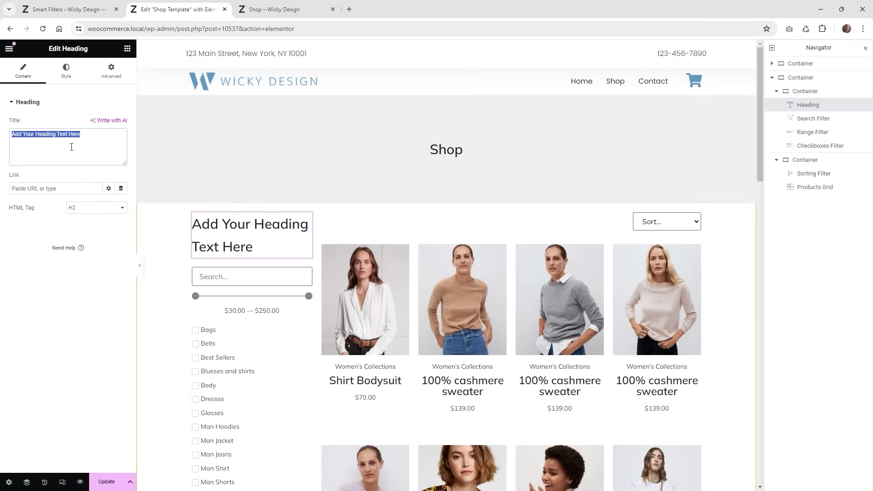
{"action": "type", "text": "Search Filter:"}
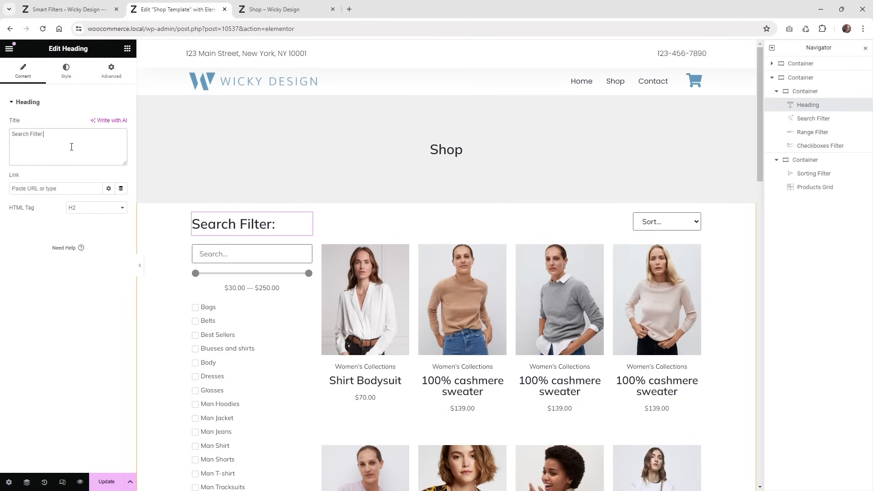
Set the HTML tag of the "Search Filter:" heading to p.
{"action": "left_click", "coordinate": [104, 212]}
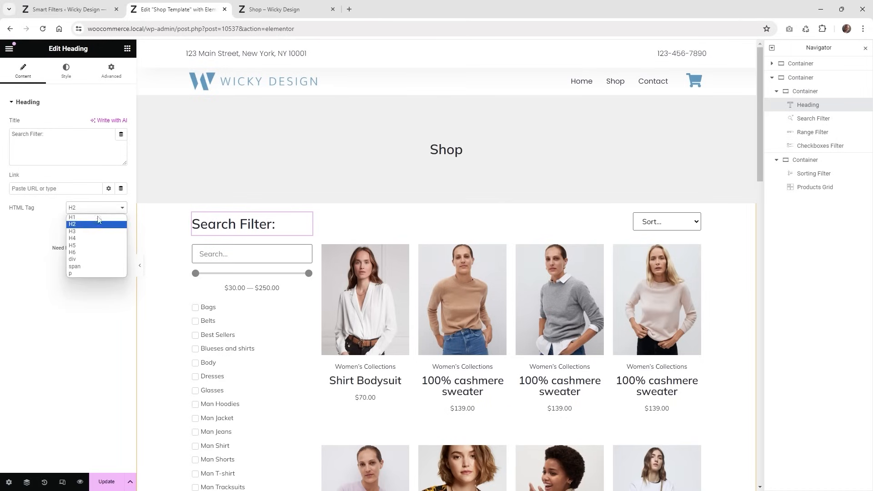
{"action": "left_click", "coordinate": [84, 271]}
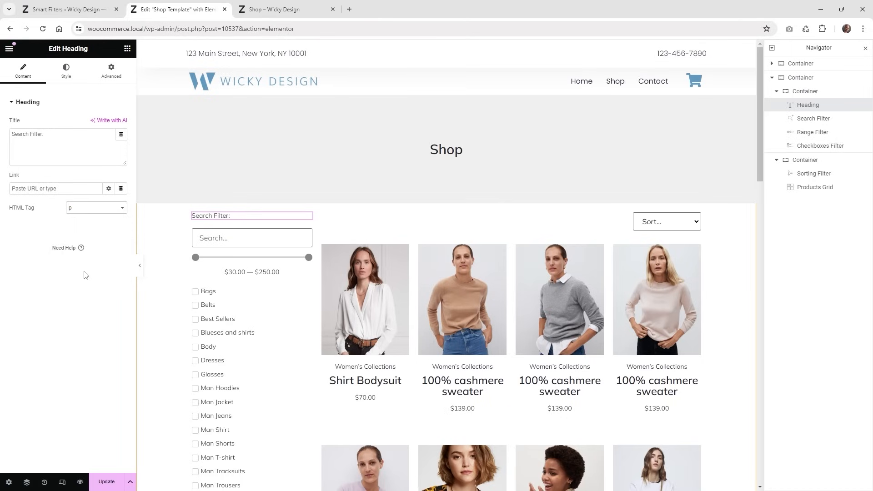
{"action": "left_click", "coordinate": [91, 211]}
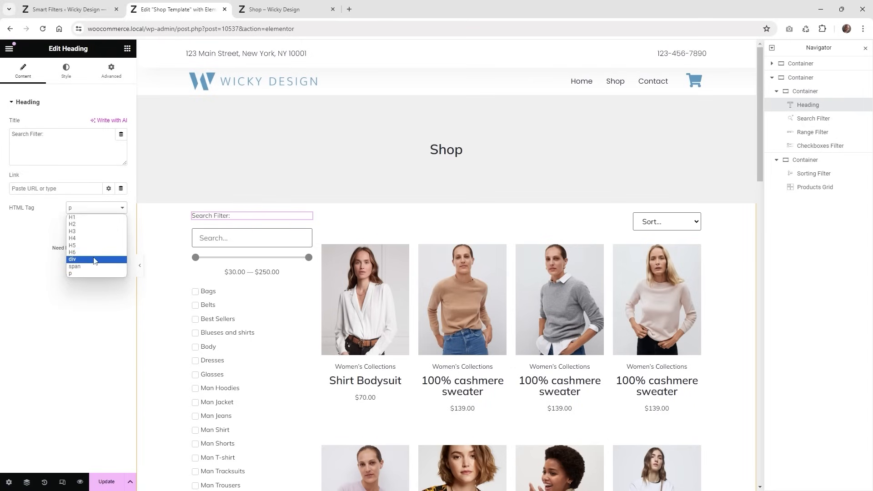
{"action": "left_click", "coordinate": [95, 259]}
{"action": "left_click", "coordinate": [94, 204]}
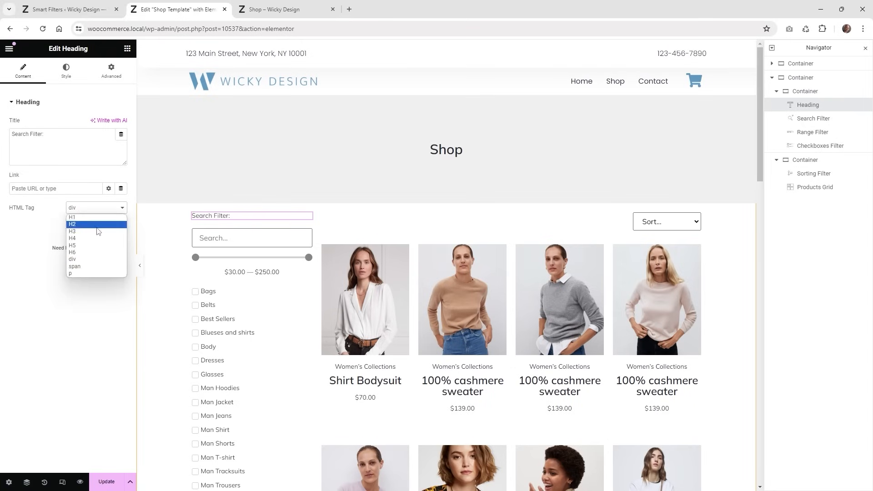
{"action": "left_click", "coordinate": [92, 273]}
Set the typography size of the "Search Filter:" heading to 20 px.
{"action": "left_click", "coordinate": [66, 71]}
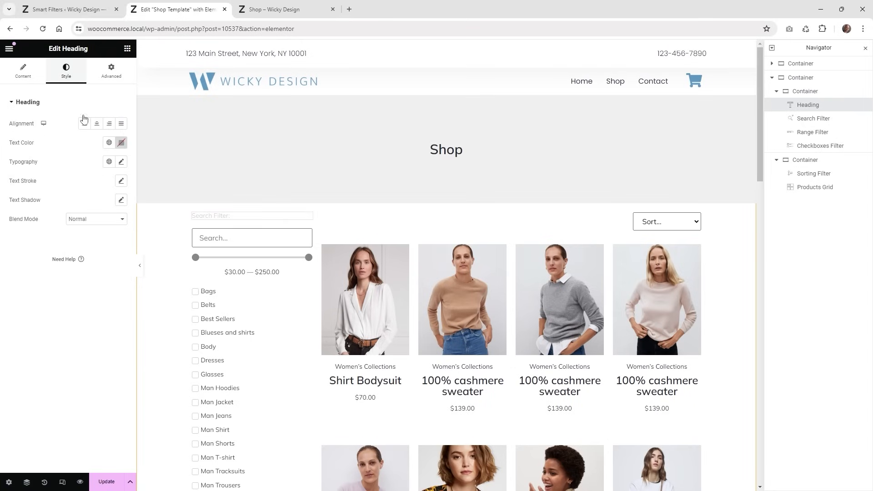
{"action": "left_click", "coordinate": [121, 162]}
{"action": "left_click_drag", "start_coordinate": [17, 236], "coordinate": [24, 238]}
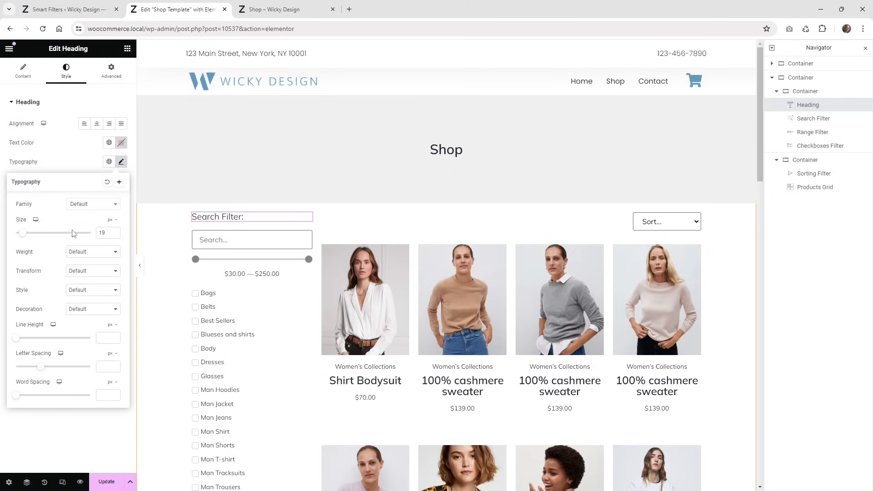
{"action": "left_click_drag", "start_coordinate": [109, 232], "coordinate": [93, 233]}
{"action": "type", "text": "20"}
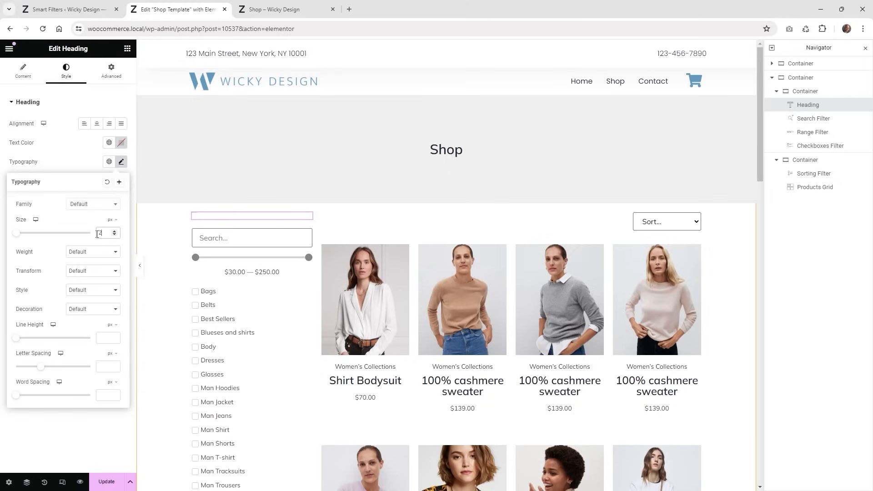
{"action": "left_click", "coordinate": [62, 442]}
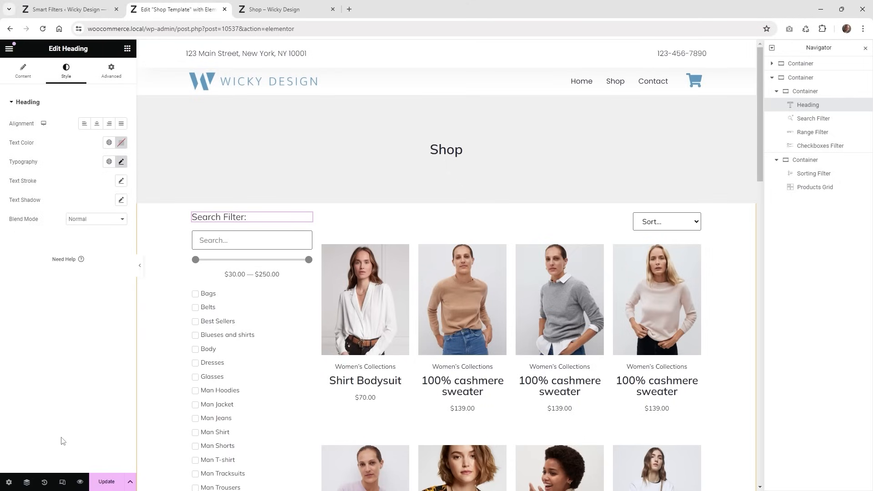
Set the typography weight of the "Search Filter:" heading to 700 (Bold).
{"action": "left_click", "coordinate": [121, 162]}
{"action": "left_click", "coordinate": [93, 253]}
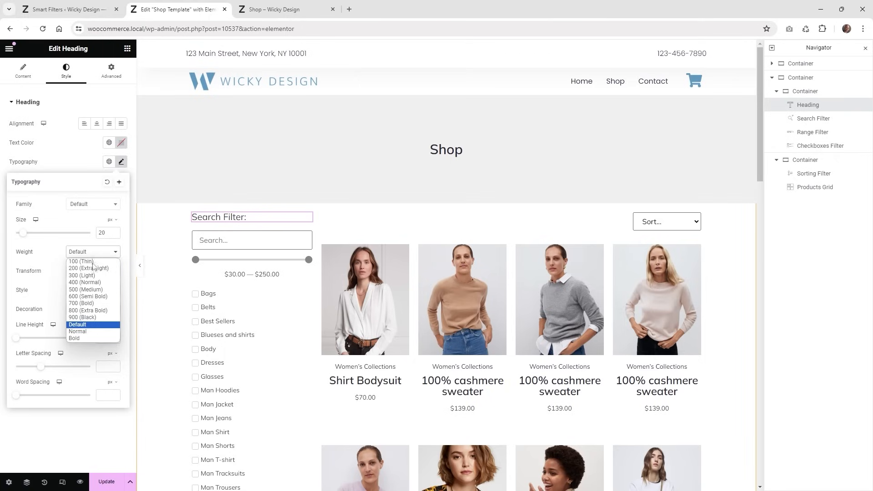
{"action": "left_click", "coordinate": [92, 304]}
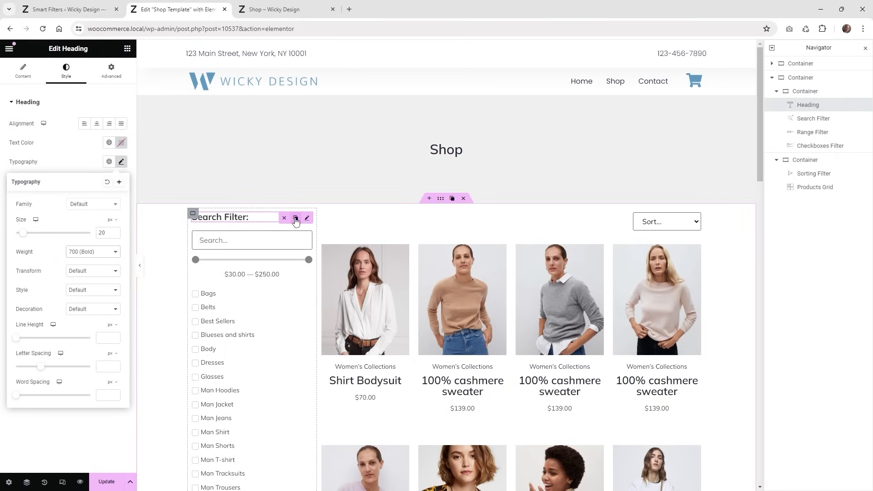
Duplicate the "Search Filter:" heading, place the copy above the range filter and retitle it "Price Filter:".
{"action": "left_click", "coordinate": [307, 218]}
{"action": "left_click_drag", "start_coordinate": [308, 238], "coordinate": [286, 260]}
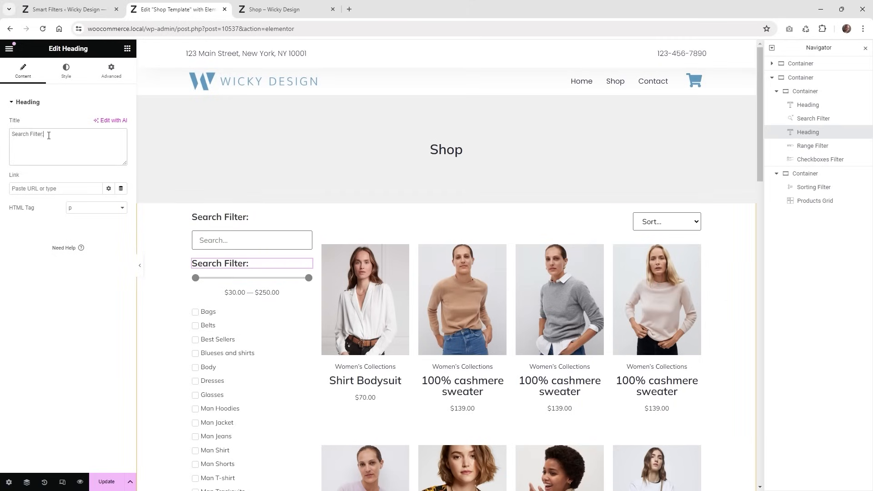
{"action": "left_click_drag", "start_coordinate": [46, 135], "coordinate": [6, 137]}
{"action": "type", "text": "Pric"}
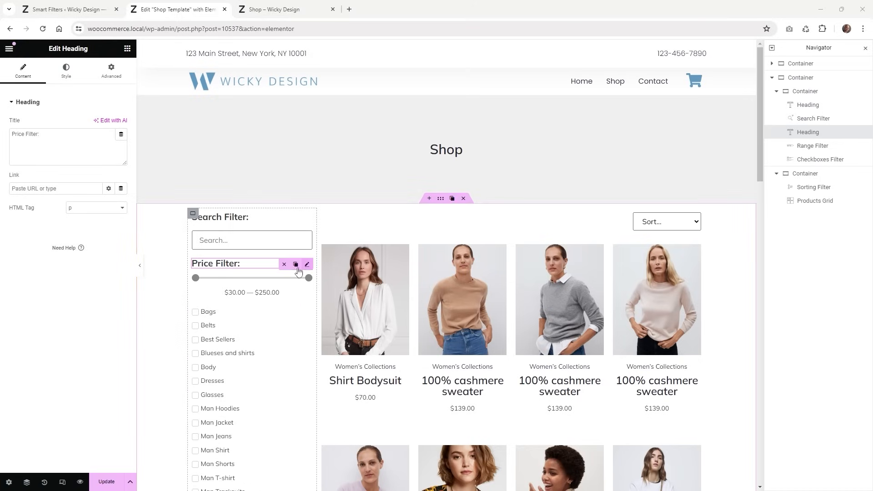
Duplicate the "Price Filter:" heading, move the copy above the checkboxes filter and retitle it "Select Category:".
{"action": "left_click", "coordinate": [296, 264]}
{"action": "left_click_drag", "start_coordinate": [308, 285], "coordinate": [273, 317]}
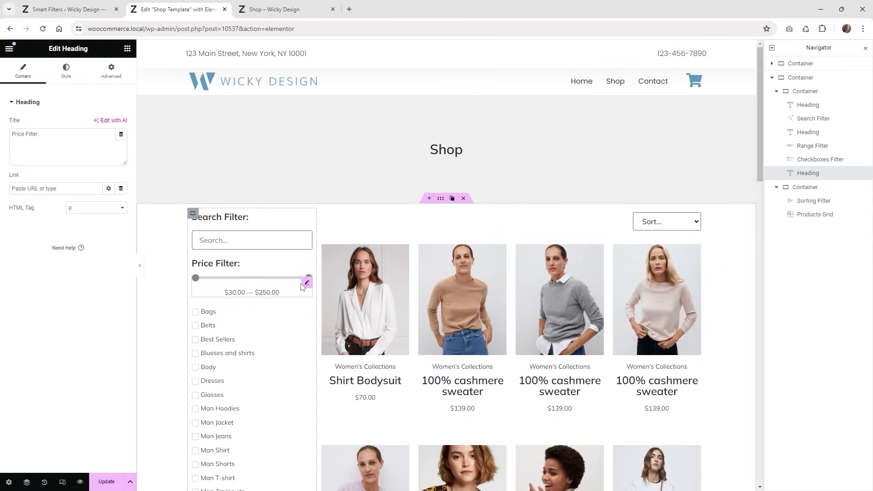
{"action": "left_click_drag", "start_coordinate": [818, 177], "coordinate": [819, 155]}
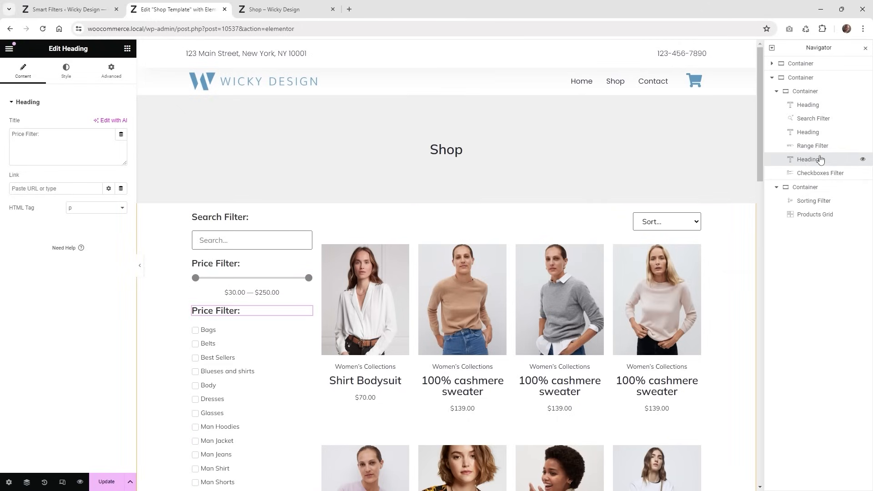
{"action": "left_click", "coordinate": [64, 140]}
{"action": "key", "text": "ctrl+a"}
{"action": "type", "text": "S"}
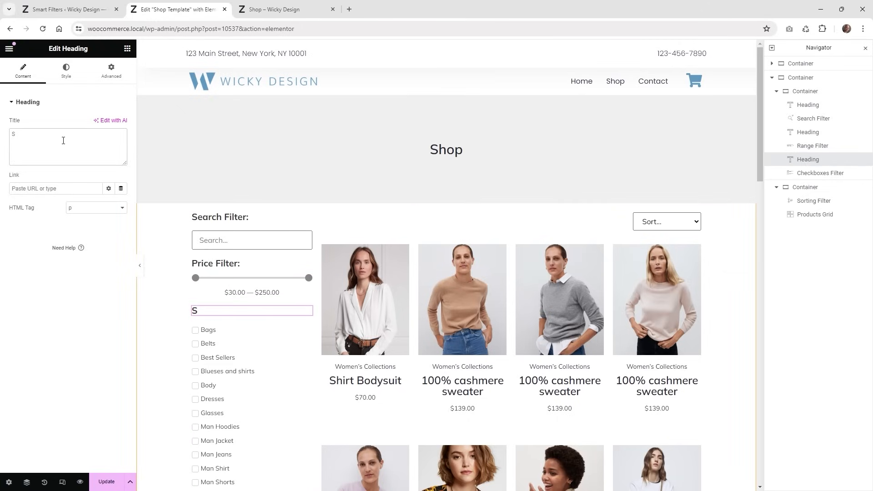
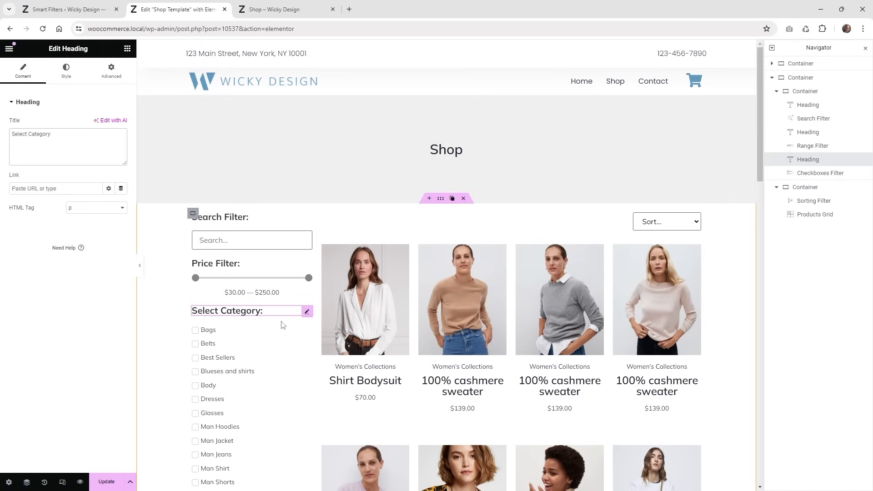
Try 30 px gaps in the container holding the filters, and settle on column and row gaps of 25 px.
{"action": "scroll", "coordinate": [260, 370], "scroll_direction": "down", "scroll_amount": 2}
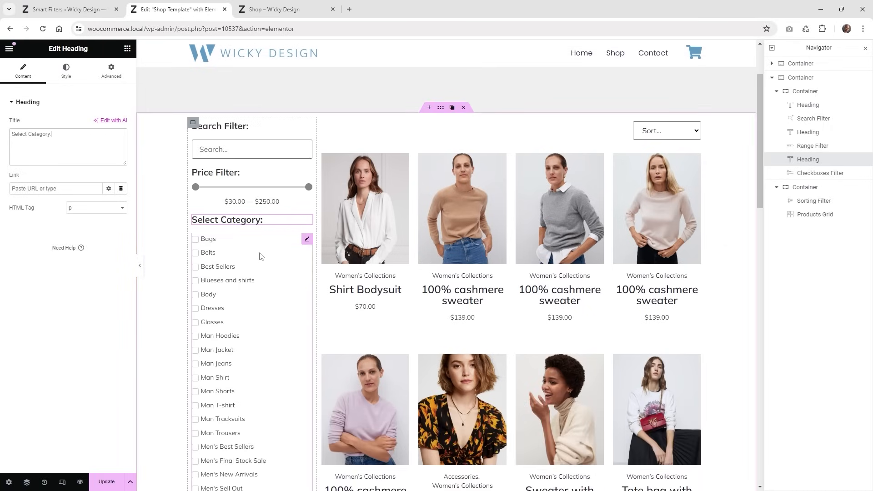
{"action": "left_click", "coordinate": [193, 124]}
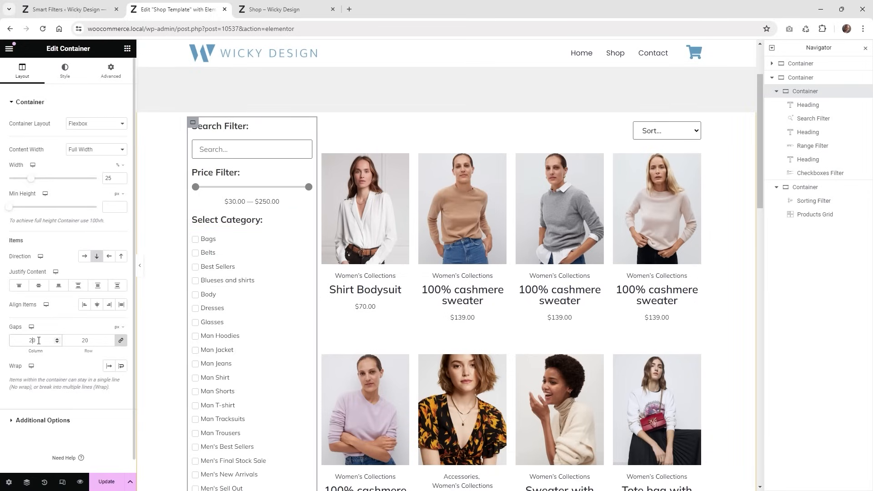
{"action": "key", "text": "ctrl+a"}
{"action": "type", "text": "30"}
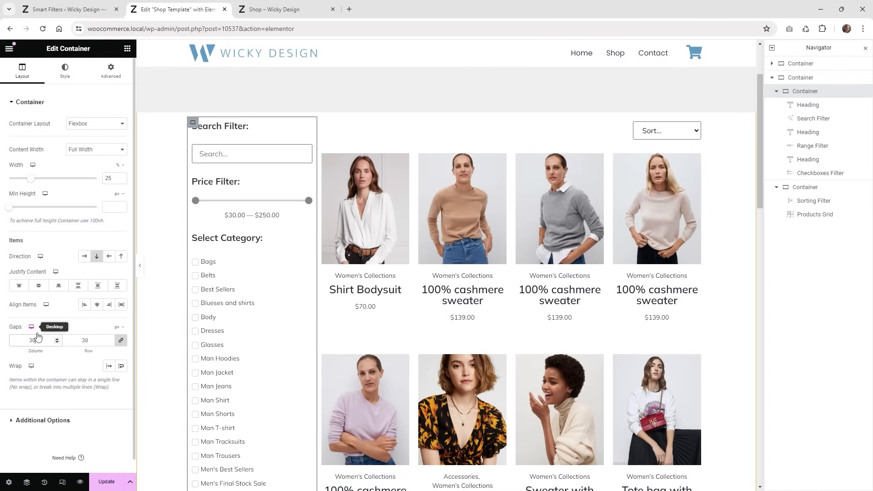
{"action": "key", "text": "ctrl+a"}
{"action": "type", "text": "25"}
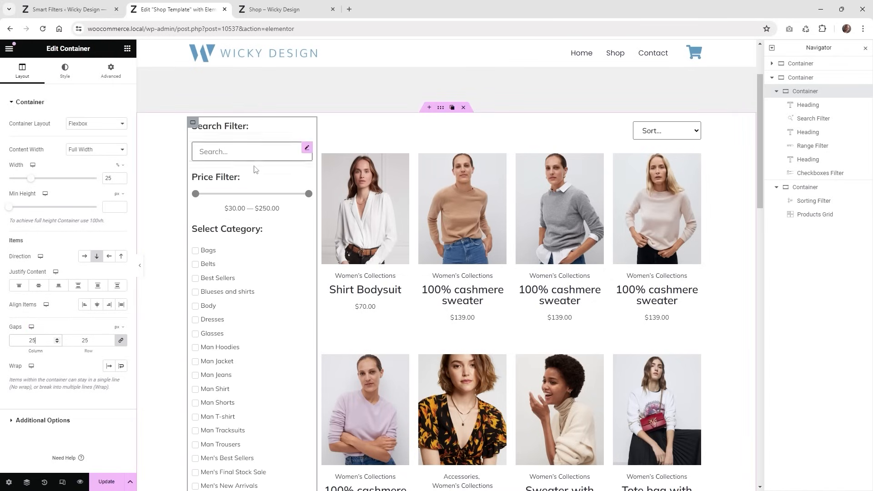
Add a Pagination widget below the products grid and set it to paginate the JetWooBuilder Products Grid.
{"action": "scroll", "coordinate": [283, 304], "scroll_direction": "down", "scroll_amount": 8}
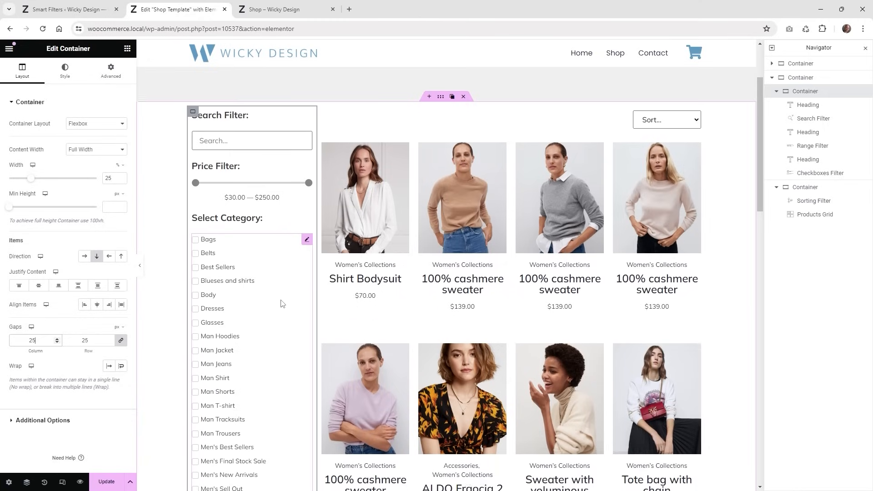
{"action": "scroll", "coordinate": [282, 303], "scroll_direction": "down", "scroll_amount": 8}
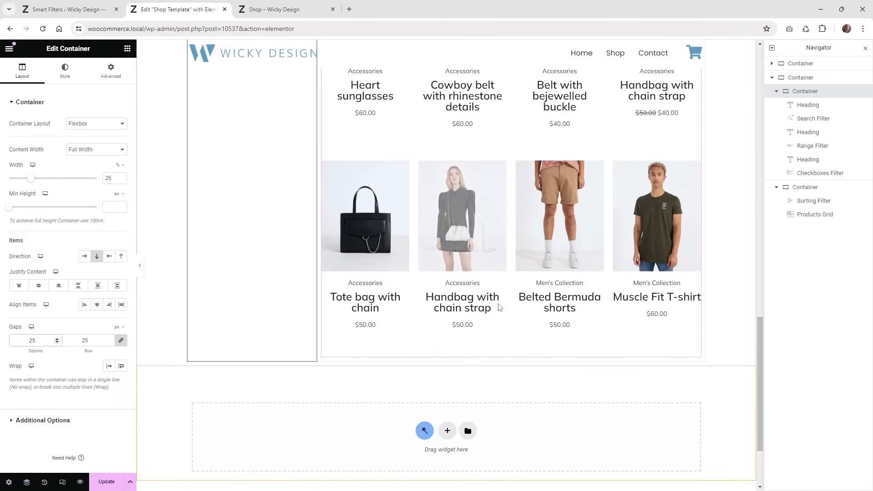
{"action": "left_click", "coordinate": [128, 51]}
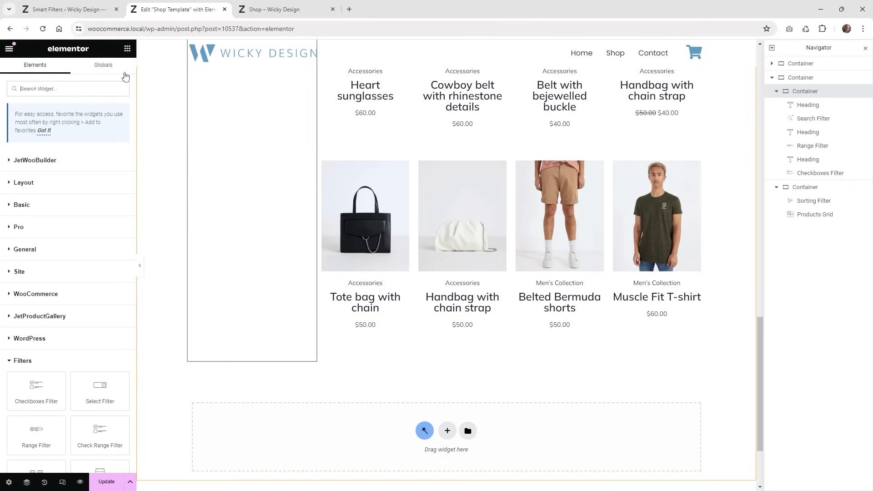
{"action": "scroll", "coordinate": [68, 343], "scroll_direction": "down", "scroll_amount": 4}
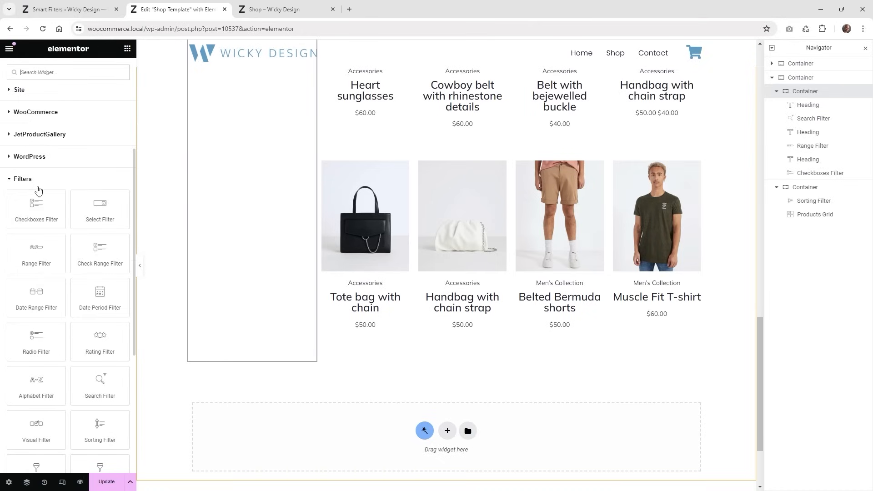
{"action": "scroll", "coordinate": [99, 241], "scroll_direction": "down", "scroll_amount": 1}
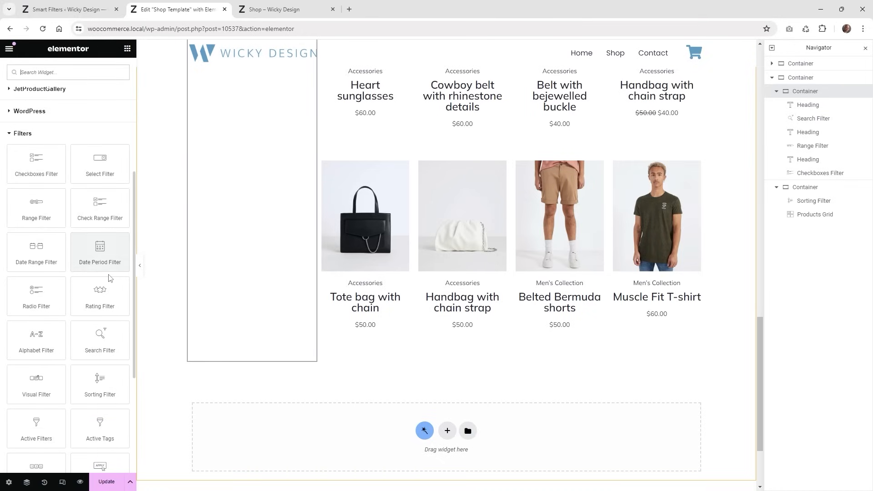
{"action": "scroll", "coordinate": [96, 364], "scroll_direction": "down", "scroll_amount": 1}
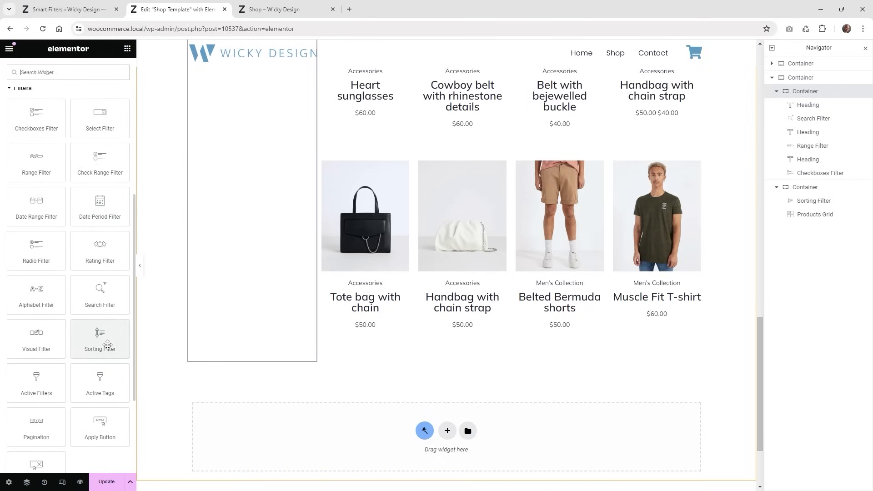
{"action": "left_click_drag", "start_coordinate": [36, 428], "coordinate": [516, 317]}
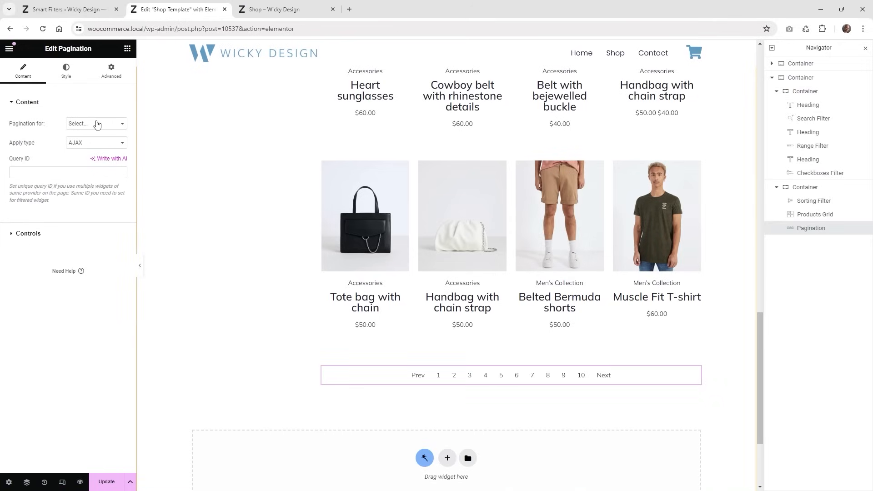
{"action": "left_click", "coordinate": [97, 123]}
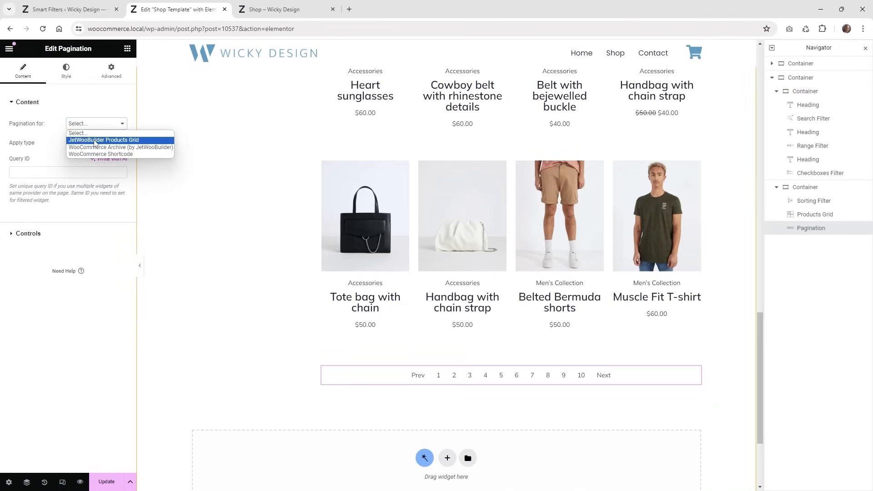
{"action": "left_click", "coordinate": [97, 141]}
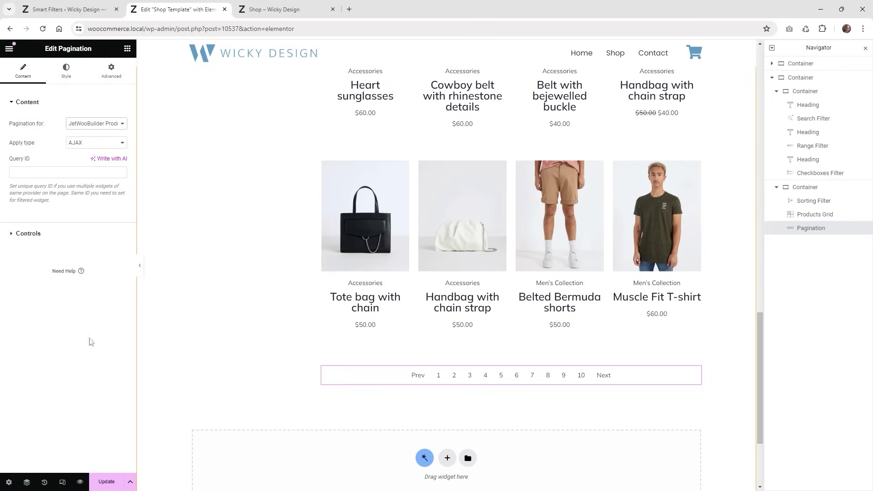
Update the shop template and reload the live Shop page.
{"action": "left_click", "coordinate": [106, 483]}
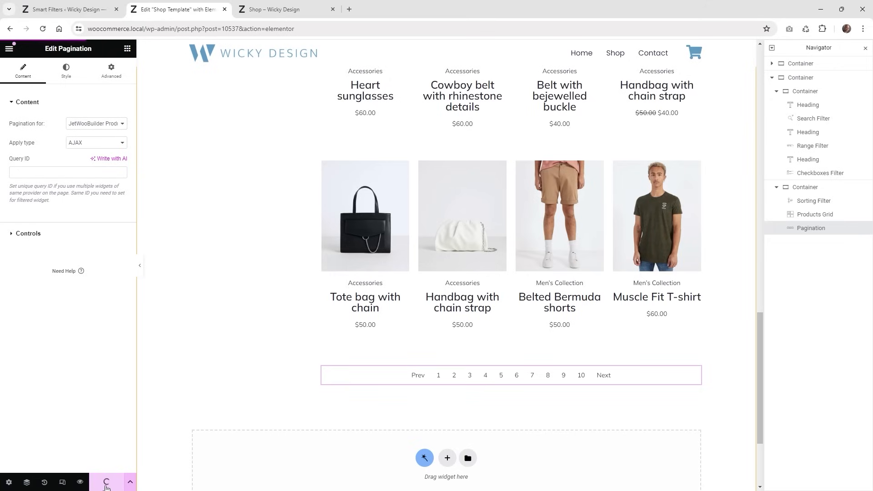
{"action": "left_click", "coordinate": [272, 9]}
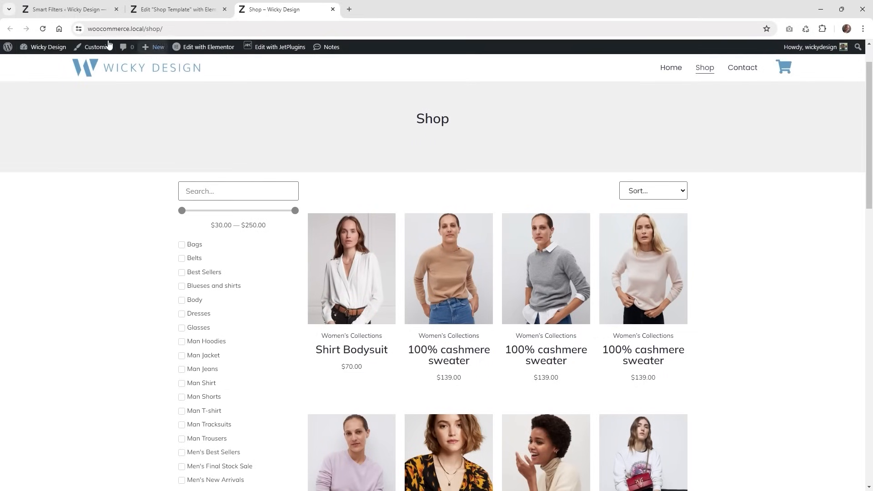
{"action": "left_click", "coordinate": [43, 31]}
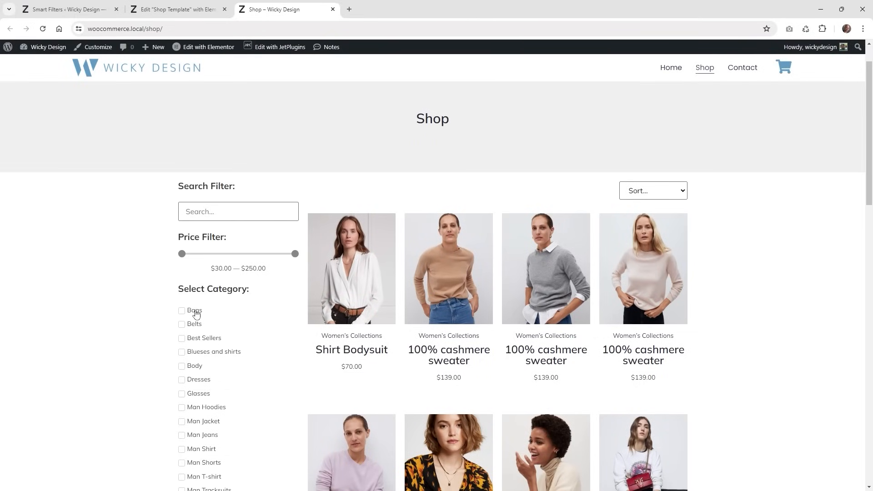
Test the shop pagination by opening page 2, sorting the products by Oldest first and going to the next page.
{"action": "scroll", "coordinate": [489, 305], "scroll_direction": "down", "scroll_amount": 15}
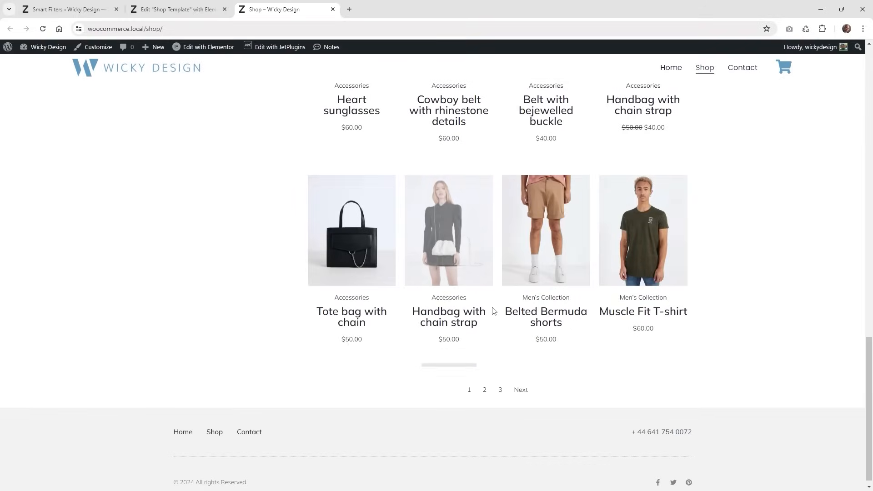
{"action": "left_click", "coordinate": [485, 390]}
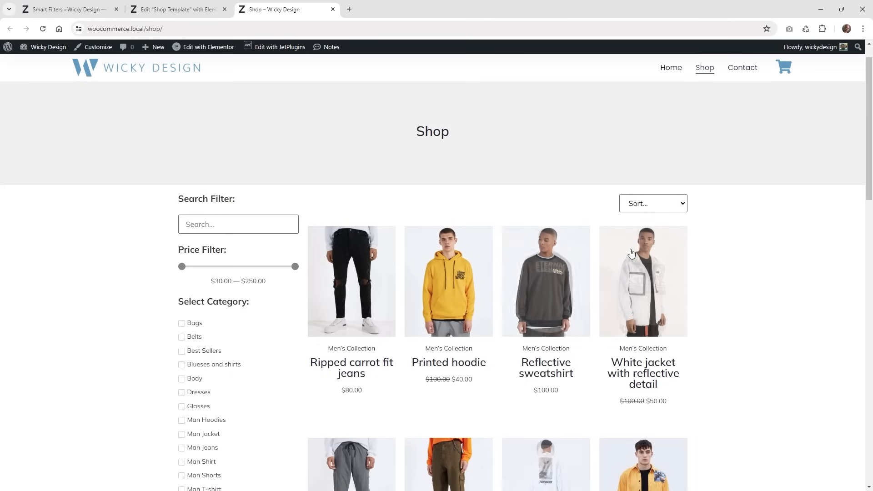
{"action": "left_click", "coordinate": [652, 206]}
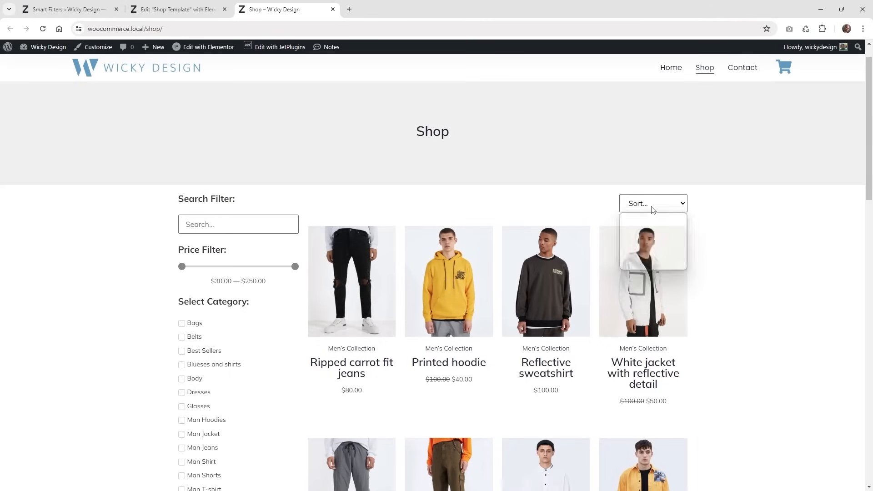
{"action": "left_click", "coordinate": [653, 230]}
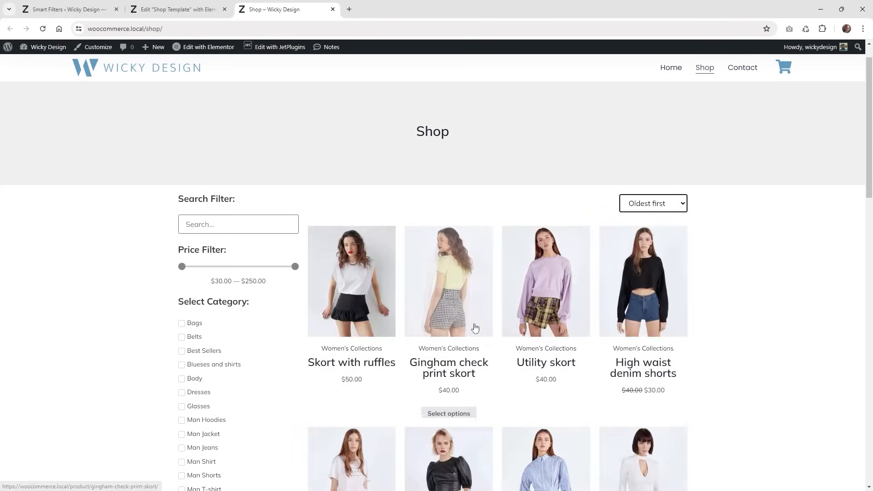
{"action": "scroll", "coordinate": [474, 329], "scroll_direction": "down", "scroll_amount": 20}
{"action": "left_click", "coordinate": [519, 383]}
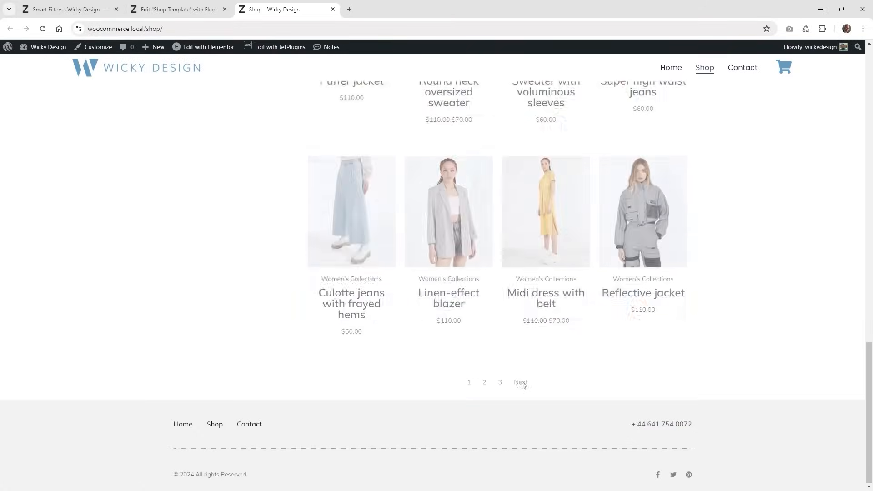
{"action": "scroll", "coordinate": [347, 190], "scroll_direction": "up", "scroll_amount": 4}
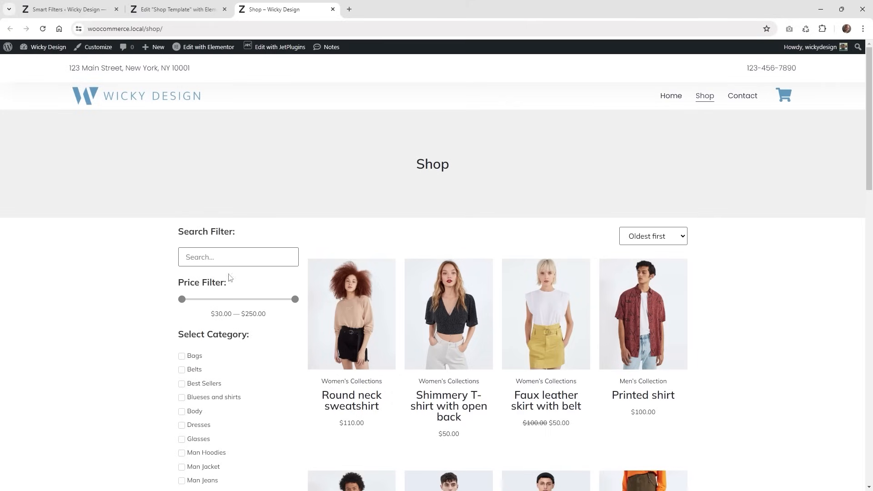
Test the filters with a $68.00 minimum price, a lowered maximum price, and the Belts and Bags categories.
{"action": "left_click_drag", "start_coordinate": [186, 300], "coordinate": [206, 300]}
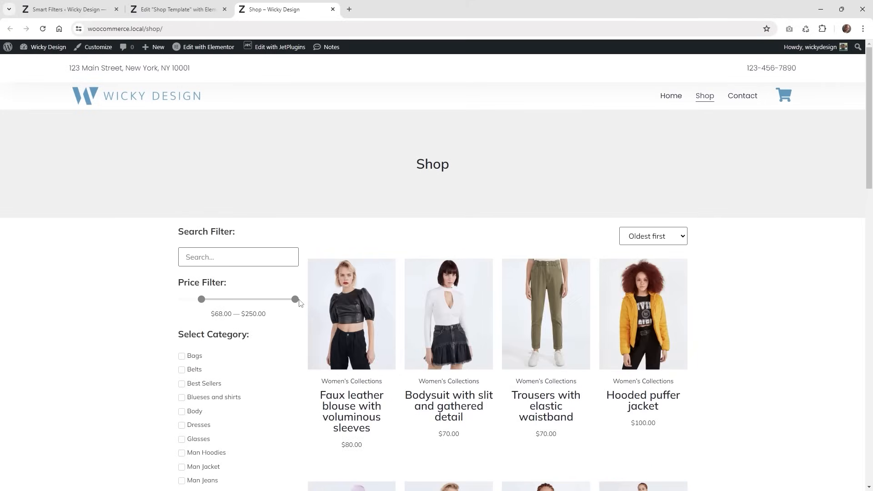
{"action": "left_click_drag", "start_coordinate": [288, 302], "coordinate": [267, 301]}
{"action": "left_click", "coordinate": [191, 371]}
{"action": "left_click", "coordinate": [199, 353]}
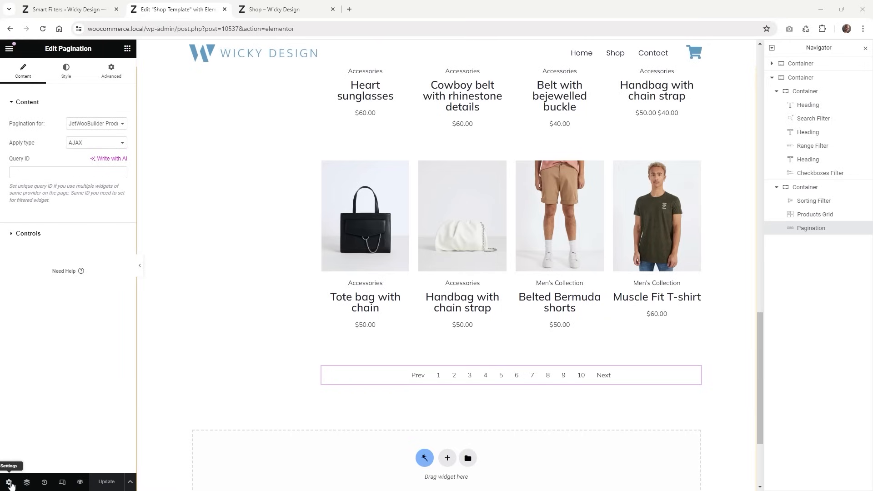
{"action": "scroll", "coordinate": [369, 255], "scroll_direction": "up", "scroll_amount": 15}
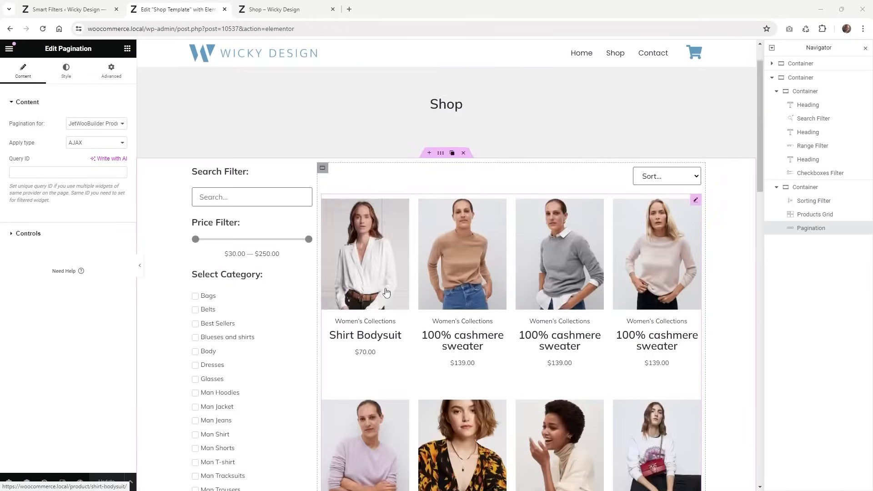
{"action": "scroll", "coordinate": [387, 292], "scroll_direction": "up", "scroll_amount": 2}
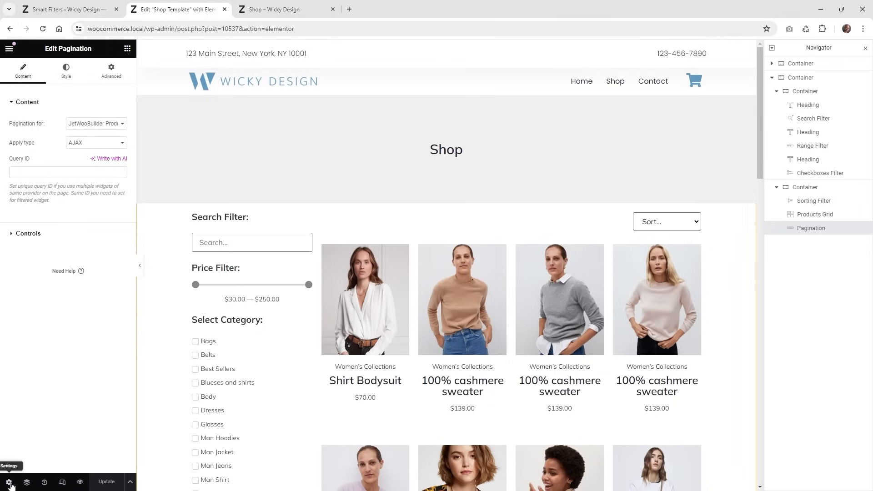
{"action": "left_click", "coordinate": [130, 481]}
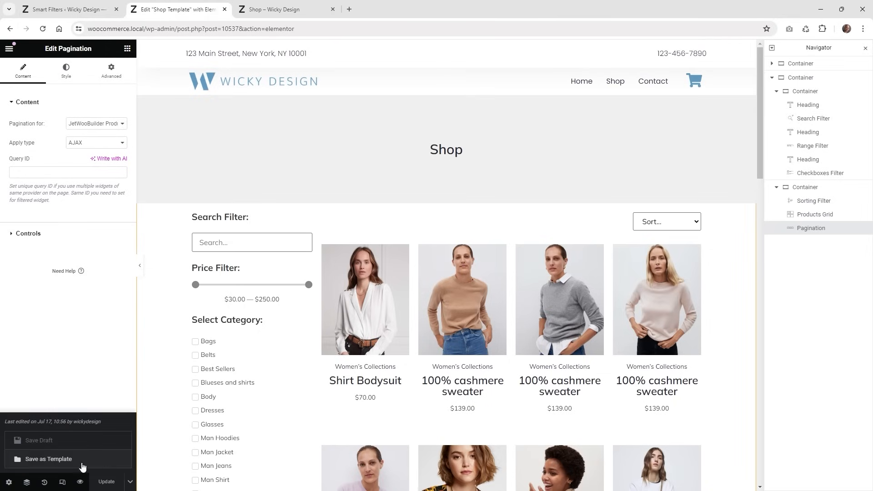
{"action": "left_click", "coordinate": [60, 460]}
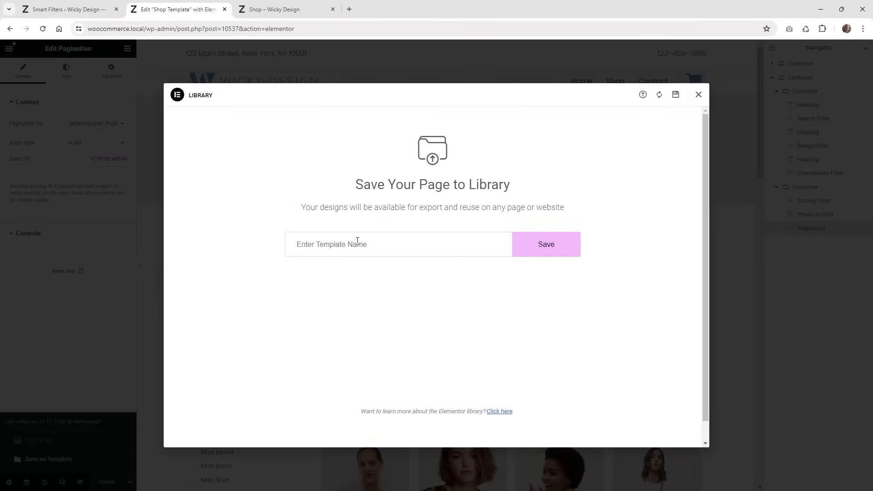
{"action": "type", "text": "Shop Te"}
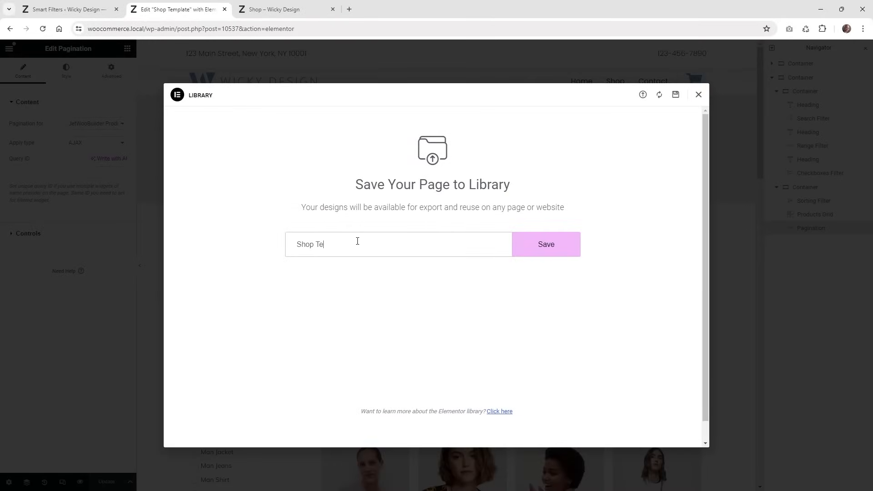
{"action": "type", "text": "mplate"}
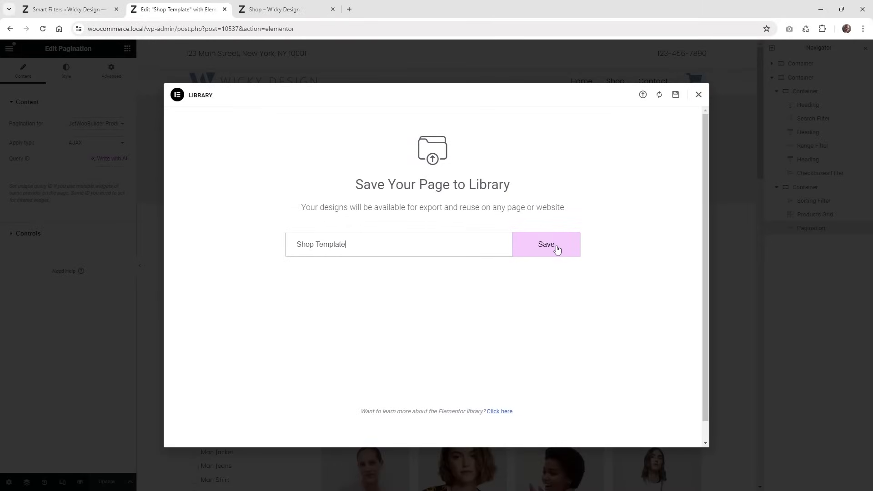
{"action": "left_click", "coordinate": [699, 94]}
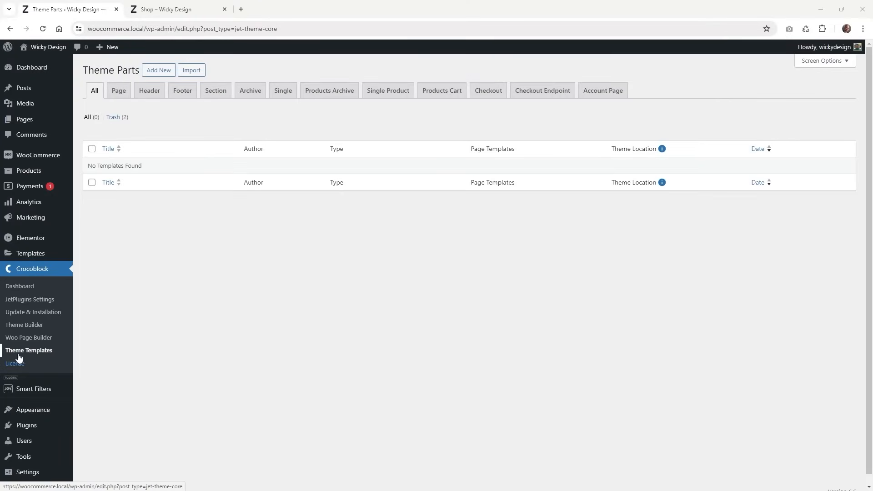
Create a Products Archive theme template with Elementor as the content type, named "Shop Template JetThemeCore".
{"action": "left_click", "coordinate": [154, 70]}
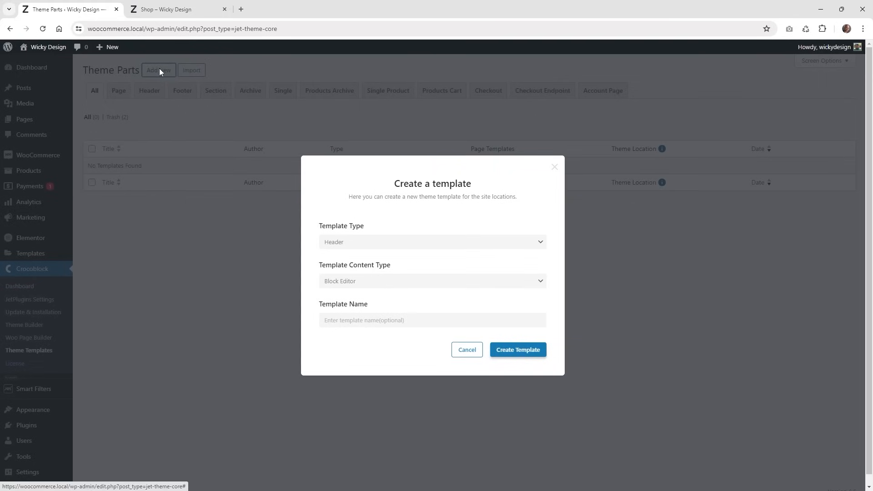
{"action": "left_click", "coordinate": [349, 241]}
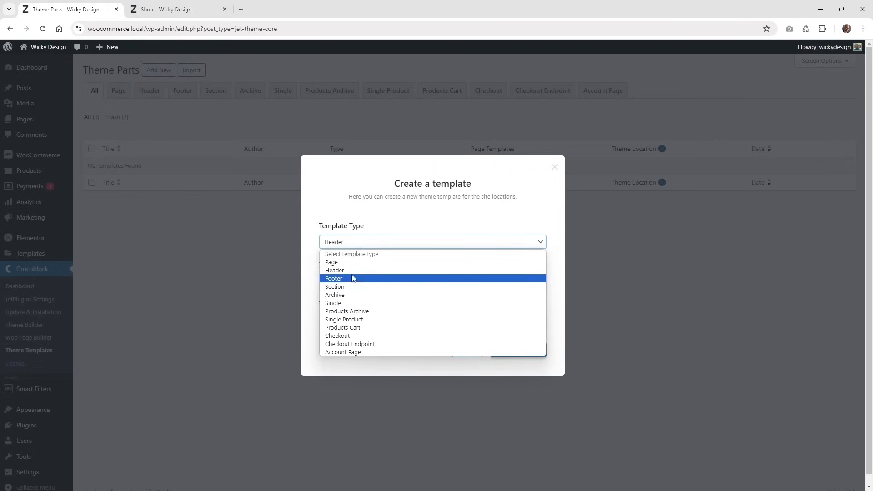
{"action": "left_click", "coordinate": [362, 313]}
{"action": "left_click", "coordinate": [355, 282]}
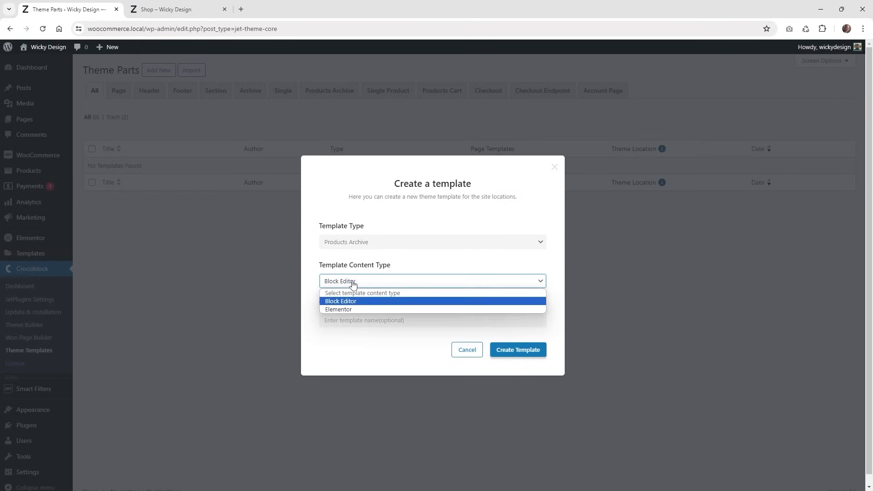
{"action": "left_click", "coordinate": [354, 309]}
{"action": "left_click", "coordinate": [357, 324]}
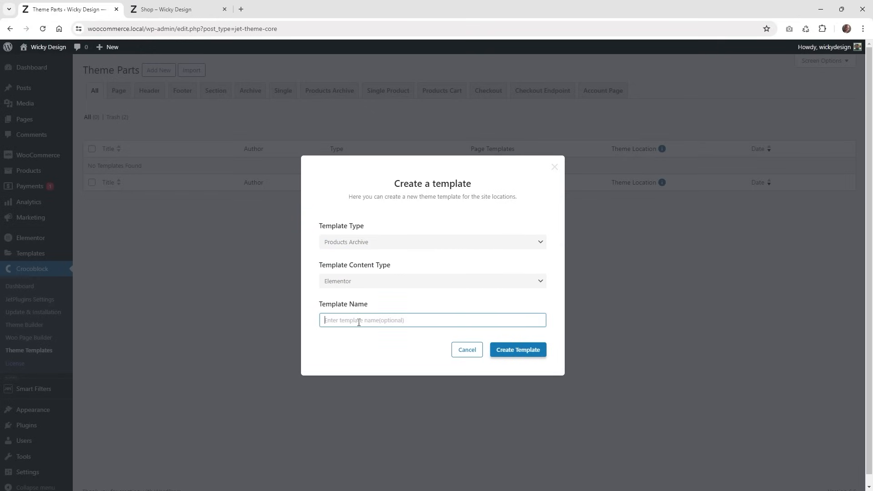
{"action": "type", "text": "Shop Template JetThemeCore"}
{"action": "left_click", "coordinate": [521, 359]}
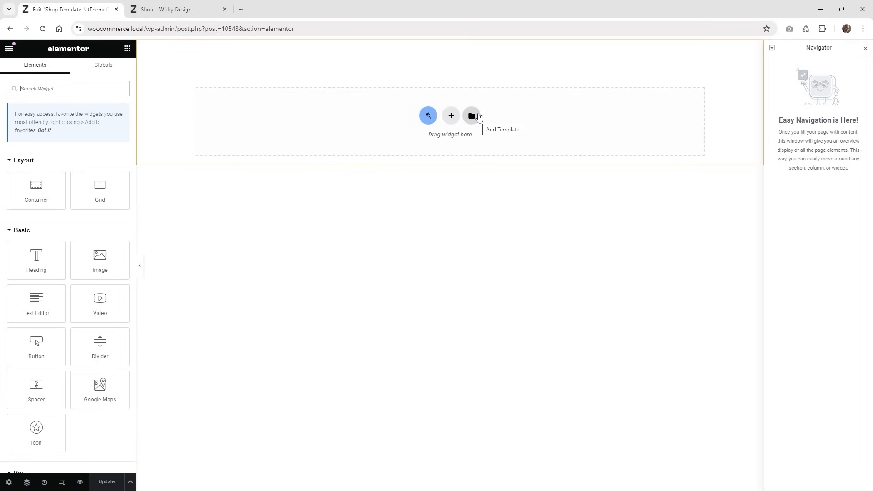
Insert the saved "Shop Template - Products Grid" from the template library and apply its page settings too.
{"action": "left_click", "coordinate": [478, 116]}
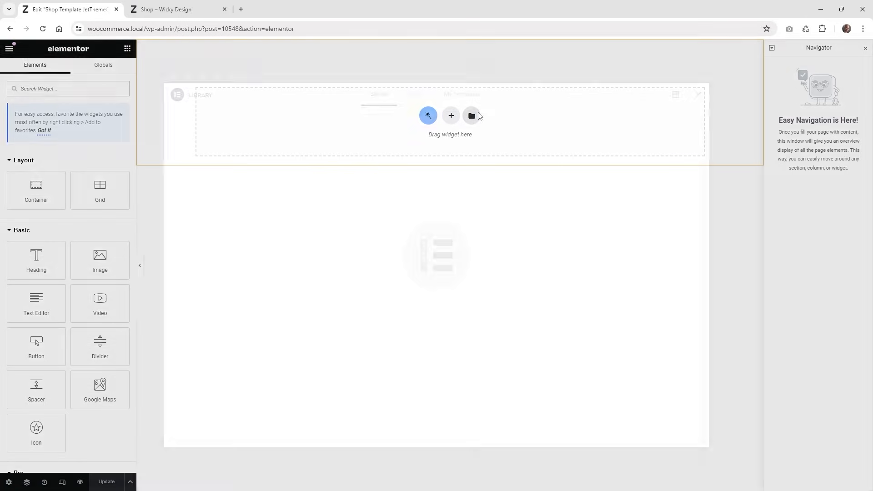
{"action": "left_click", "coordinate": [699, 95]}
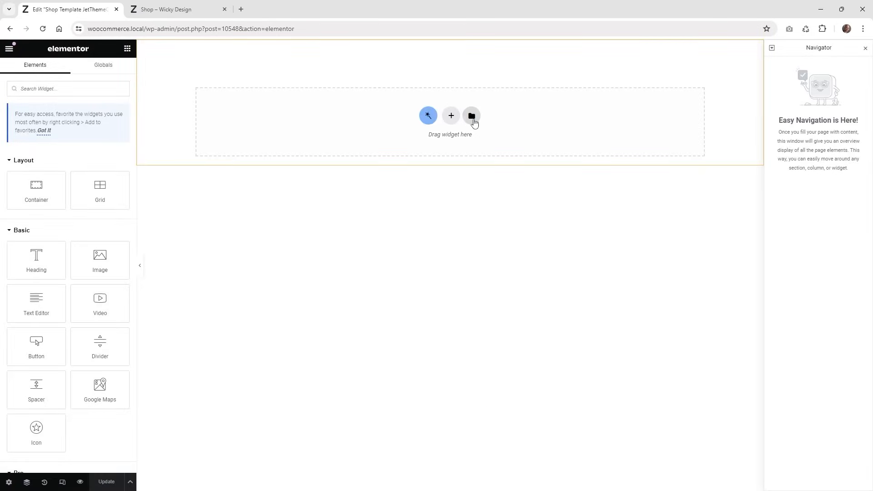
{"action": "left_click", "coordinate": [474, 121]}
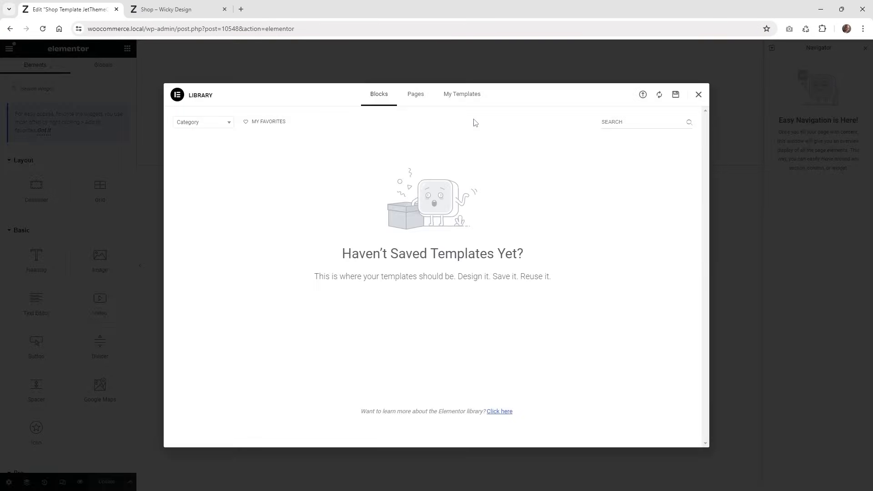
{"action": "left_click", "coordinate": [463, 101]}
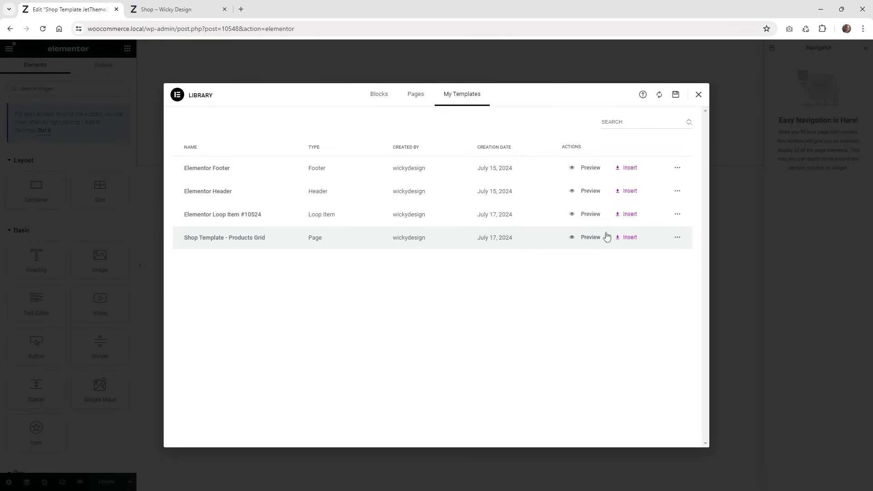
{"action": "left_click", "coordinate": [629, 241]}
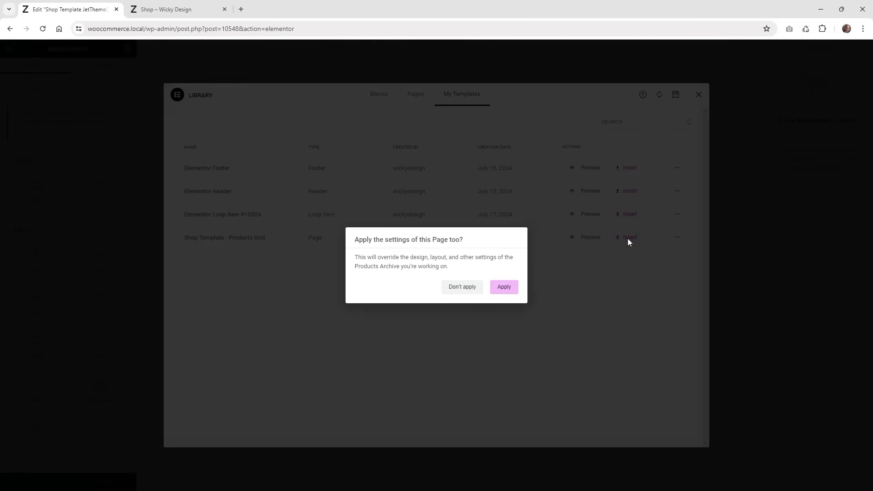
{"action": "left_click", "coordinate": [503, 288]}
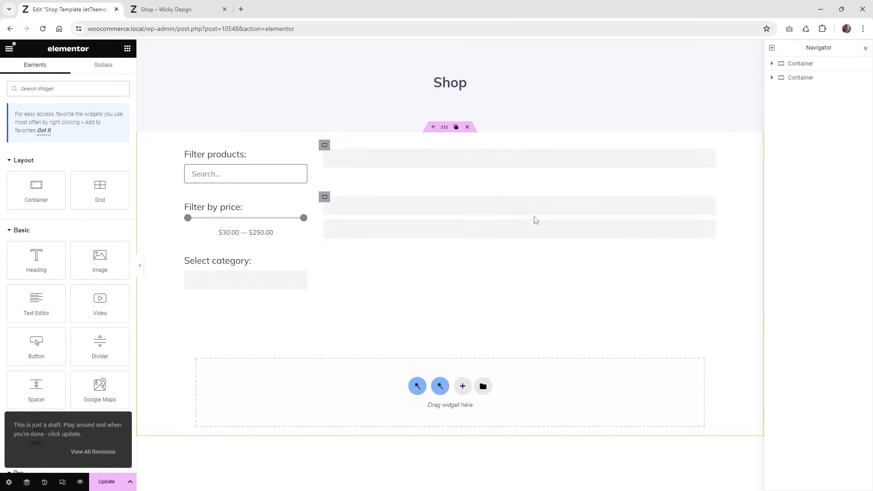
Look over the inserted shop layout down to the pagination, update the template and leave the editor for the Theme Builder.
{"action": "scroll", "coordinate": [339, 282], "scroll_direction": "down", "scroll_amount": 2}
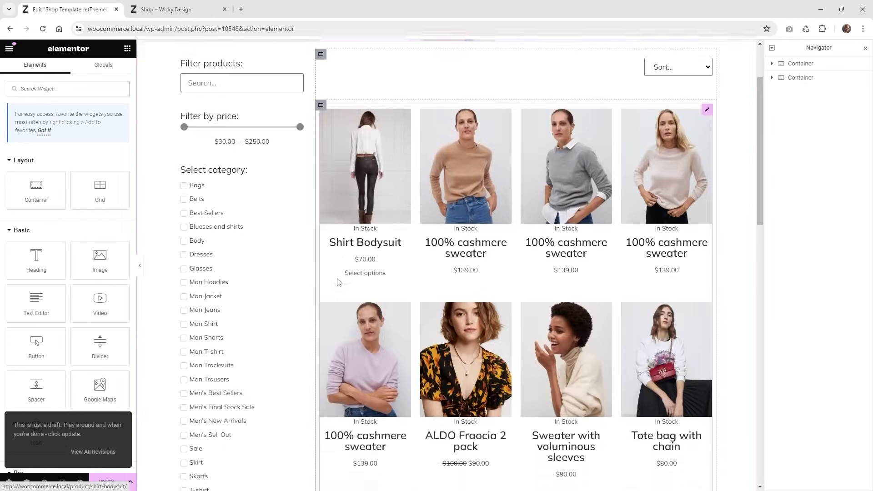
{"action": "scroll", "coordinate": [339, 282], "scroll_direction": "down", "scroll_amount": 15}
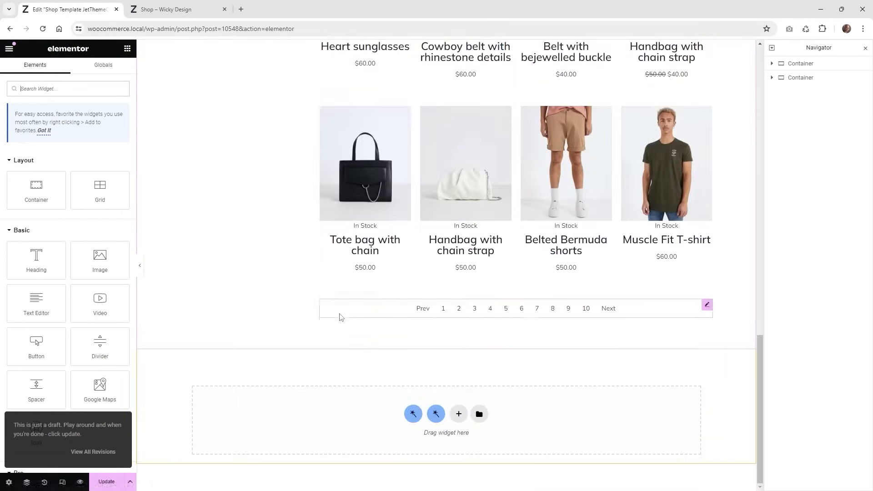
{"action": "scroll", "coordinate": [341, 317], "scroll_direction": "up", "scroll_amount": 17}
{"action": "left_click", "coordinate": [107, 482]}
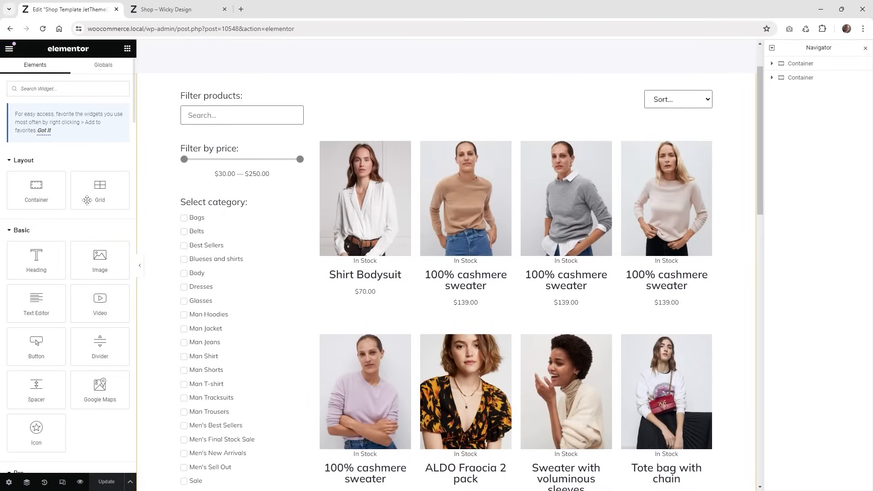
{"action": "left_click", "coordinate": [10, 48]}
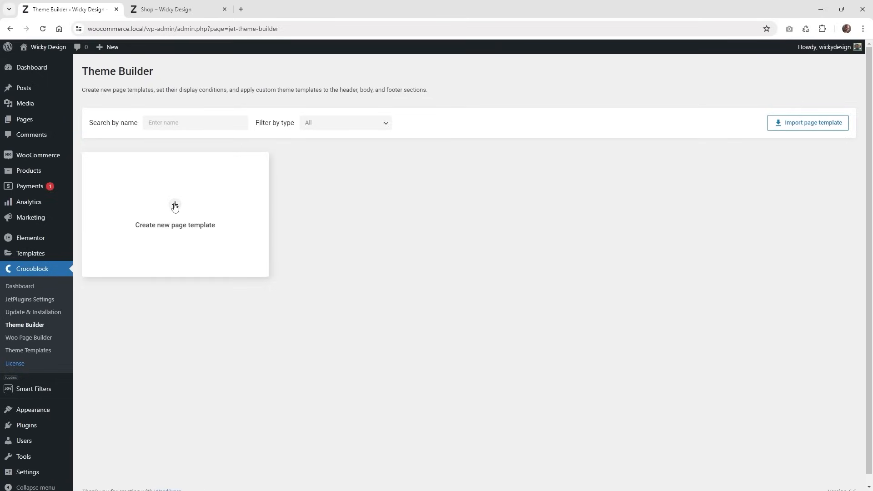
Create a page template in the Theme Builder with a condition that includes the WooCommerce Shop Page.
{"action": "left_click", "coordinate": [175, 206]}
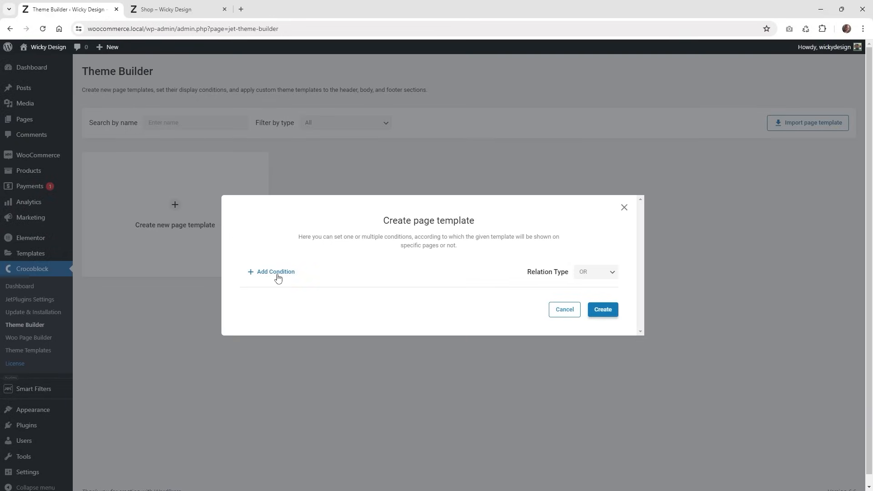
{"action": "left_click", "coordinate": [277, 274]}
{"action": "left_click", "coordinate": [338, 262]}
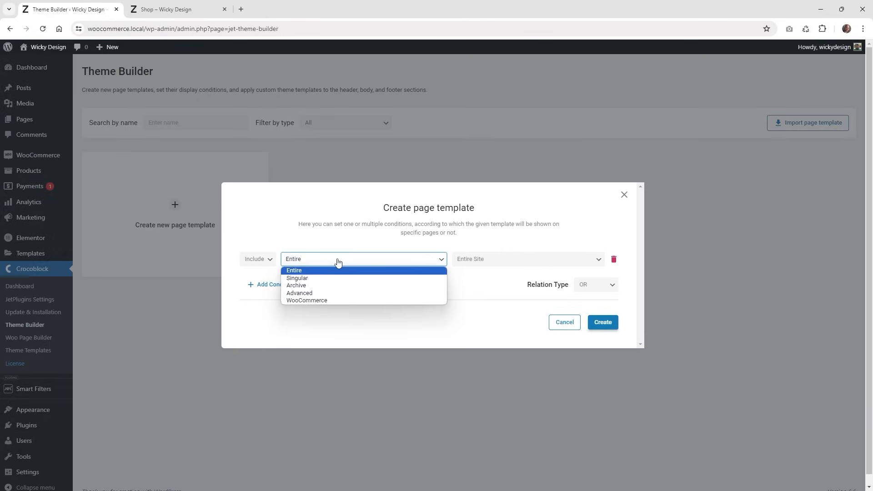
{"action": "left_click", "coordinate": [317, 301]}
{"action": "left_click", "coordinate": [460, 260]}
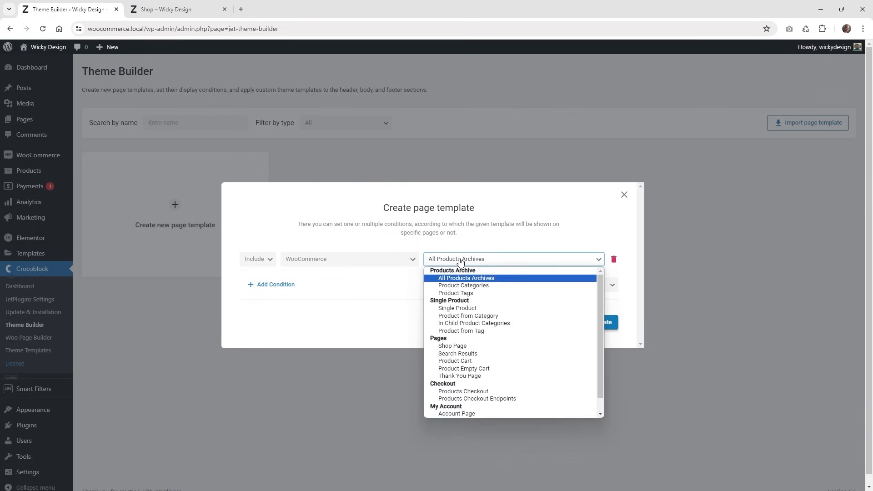
{"action": "left_click", "coordinate": [452, 347]}
{"action": "left_click", "coordinate": [608, 324]}
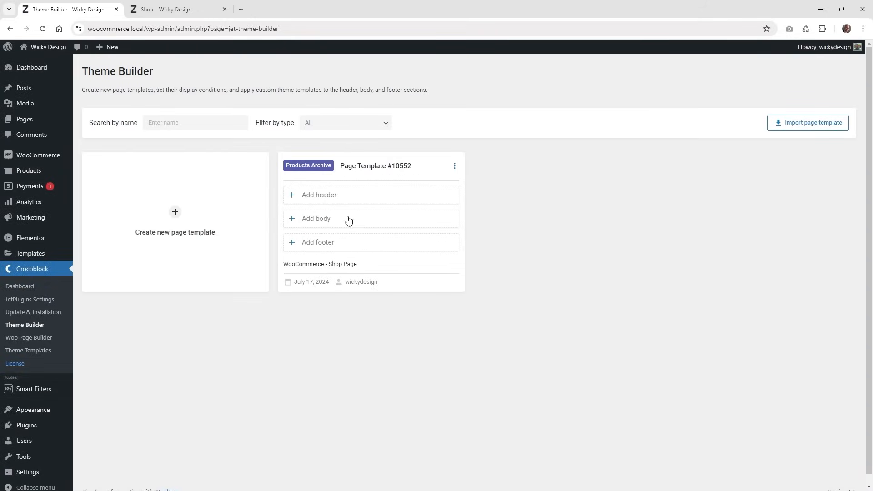
Add "Shop Template" from the library as the body of the new Products Archive page template.
{"action": "left_click", "coordinate": [316, 222]}
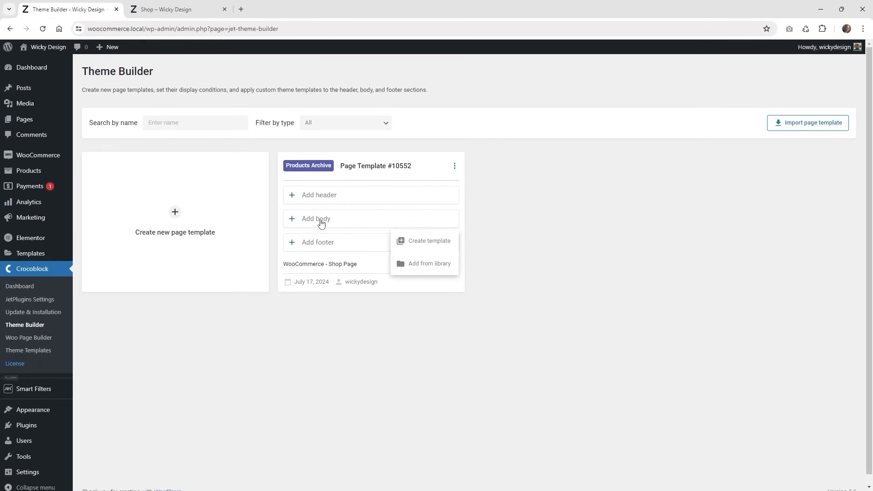
{"action": "left_click", "coordinate": [427, 262]}
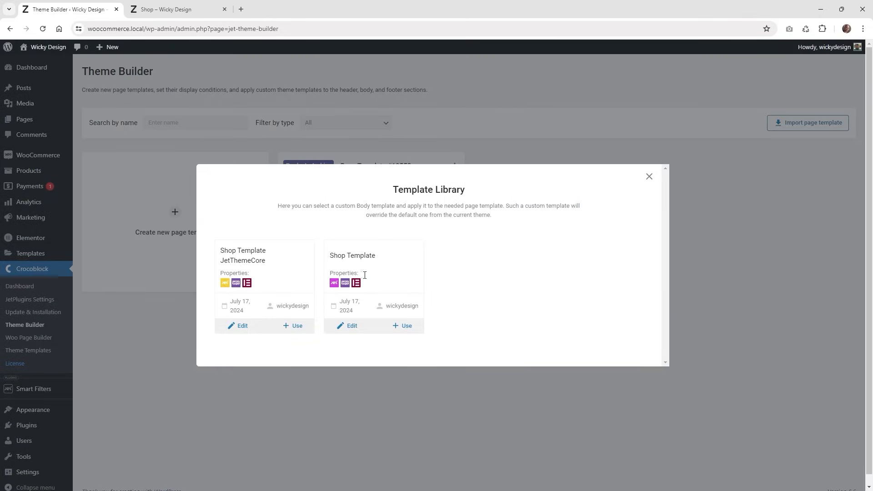
{"action": "left_click", "coordinate": [407, 327]}
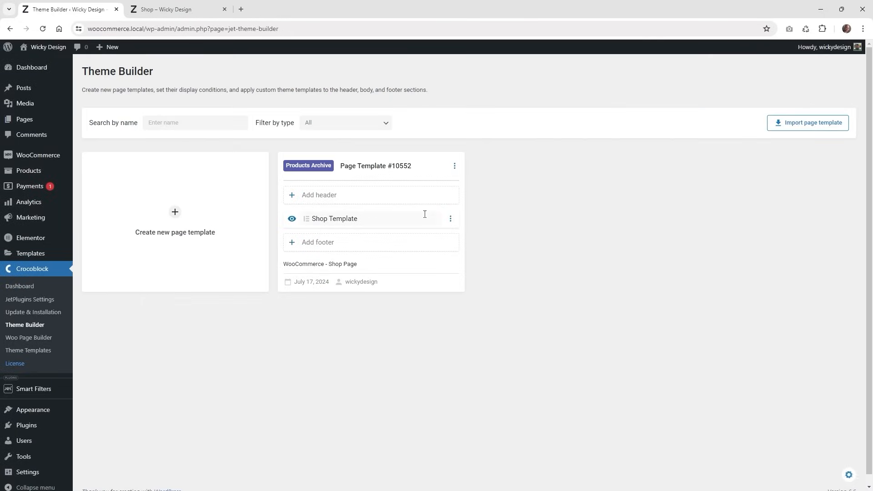
{"action": "scroll", "coordinate": [492, 336], "scroll_direction": "down", "scroll_amount": 1}
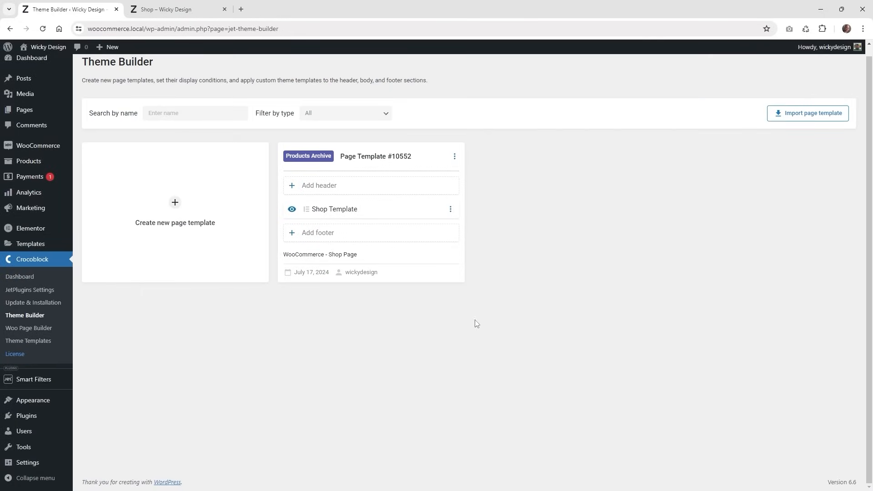
Reload the live Shop page, check its header, filters and products grid, and return to the Theme Builder.
{"action": "left_click", "coordinate": [191, 6]}
{"action": "left_click", "coordinate": [43, 29]}
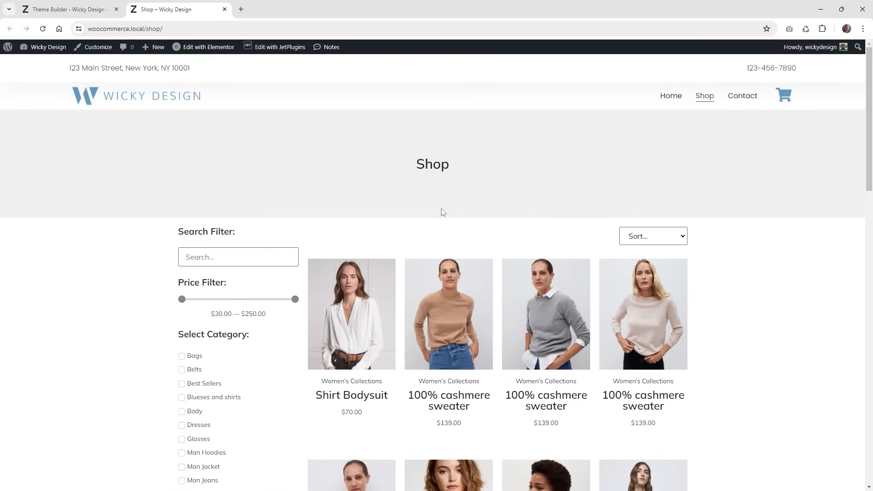
{"action": "scroll", "coordinate": [365, 295], "scroll_direction": "down", "scroll_amount": 2}
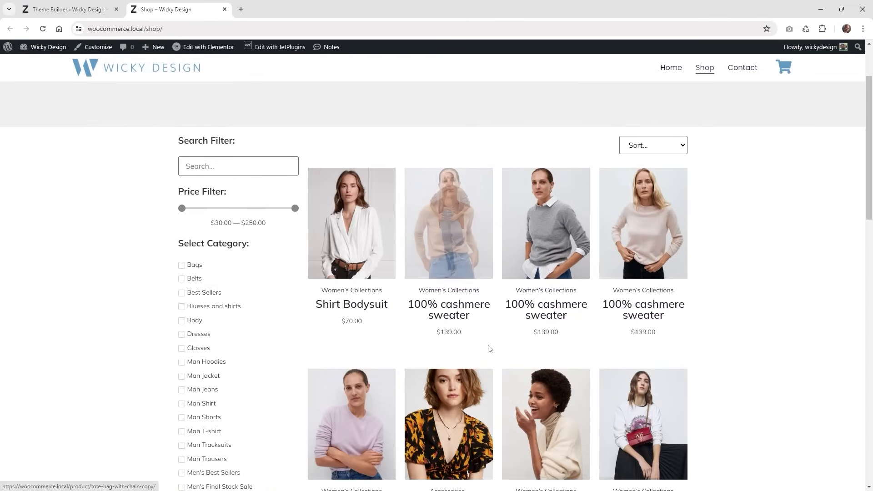
{"action": "scroll", "coordinate": [437, 313], "scroll_direction": "up", "scroll_amount": 2}
{"action": "left_click", "coordinate": [93, 5]}
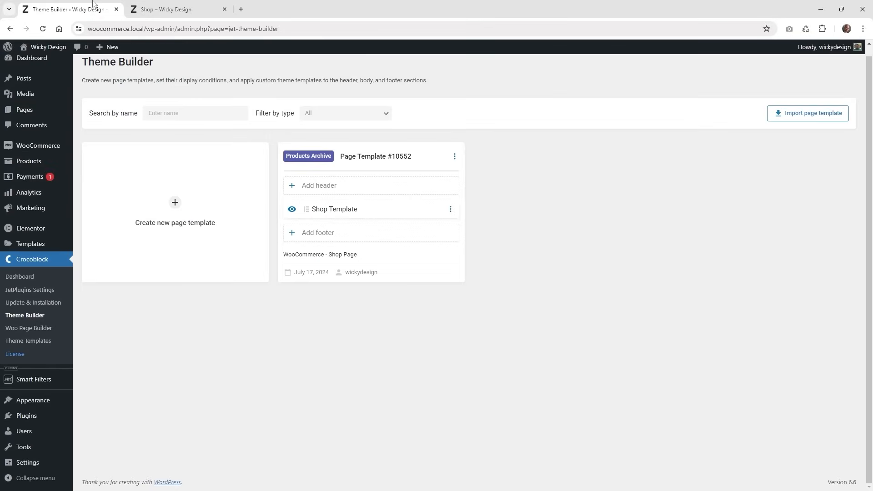
Check the custom shop page option in WooCommerce's JetWooBuilder settings and compare with the live Shop page.
{"action": "mouse_move", "coordinate": [26, 154]}
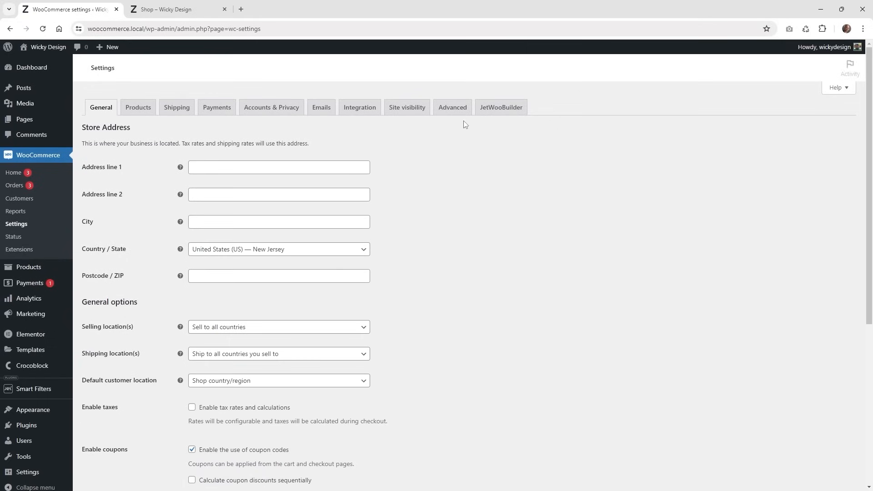
{"action": "left_click", "coordinate": [497, 111]}
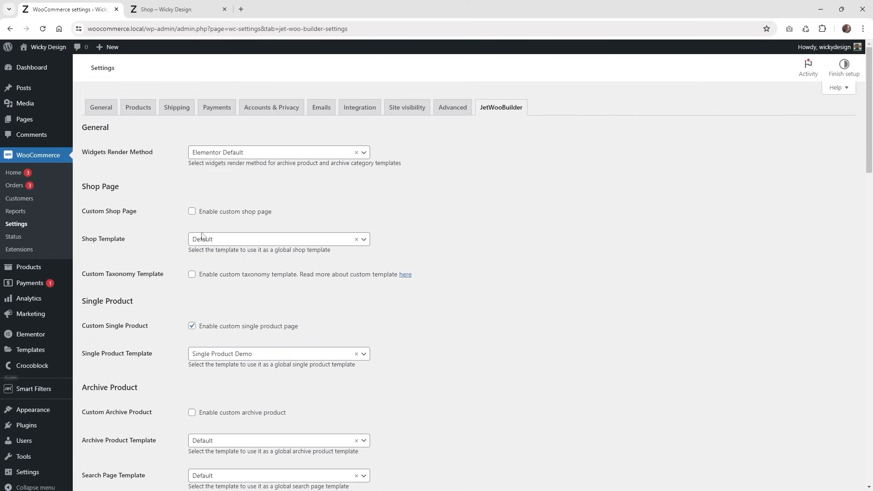
{"action": "left_click", "coordinate": [143, 5]}
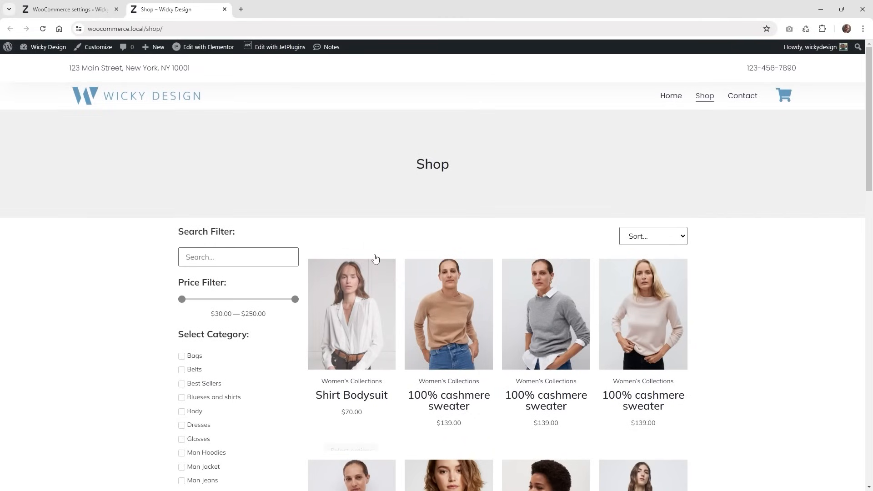